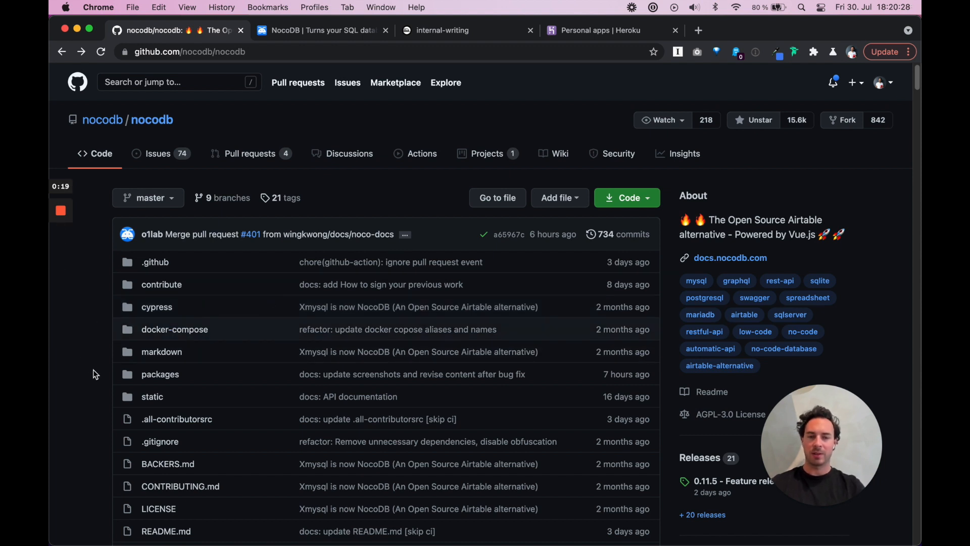
Scroll the nocodb README past the screenshot to Quick try's Deploy to Heroku, Docker, Npm and Git options
scroll(93, 369, down, 3)
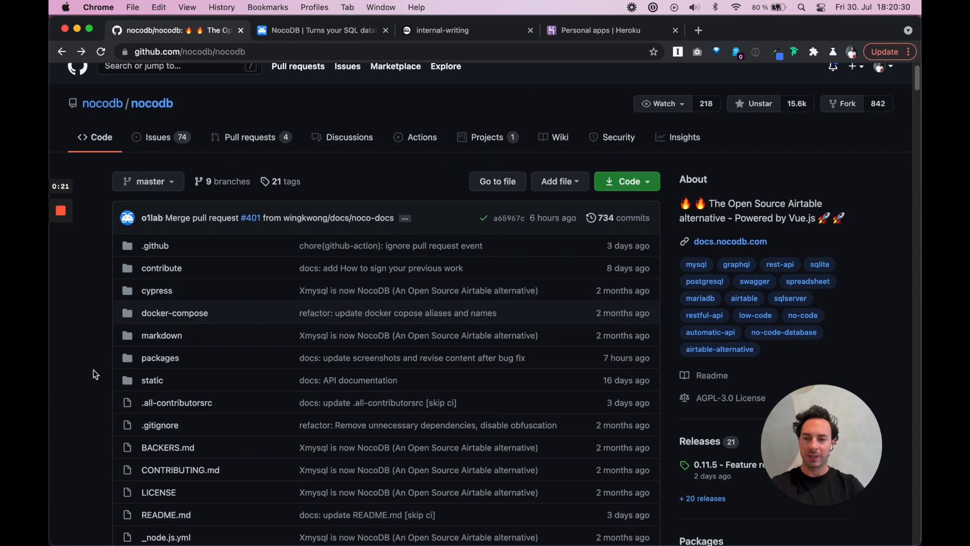
scroll(93, 369, up, 3)
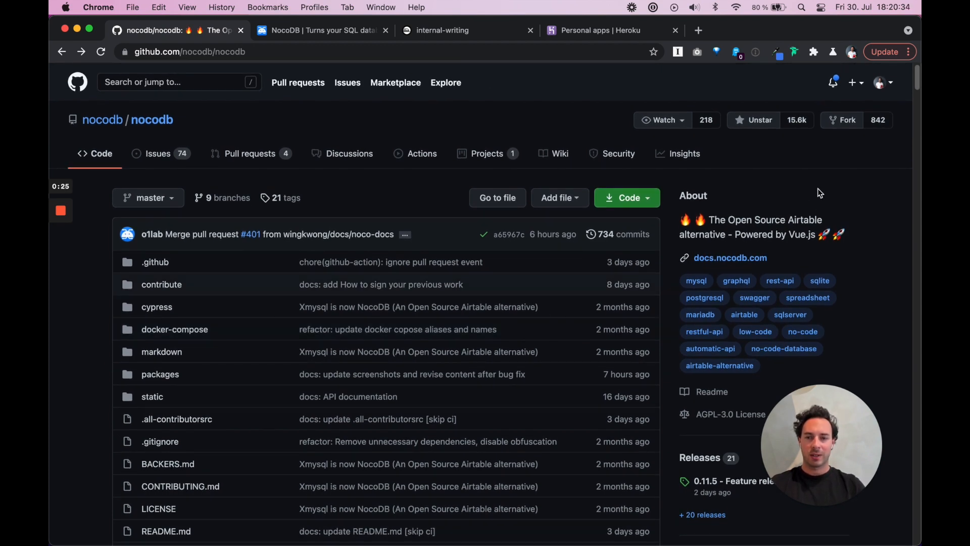
scroll(820, 193, down, 10)
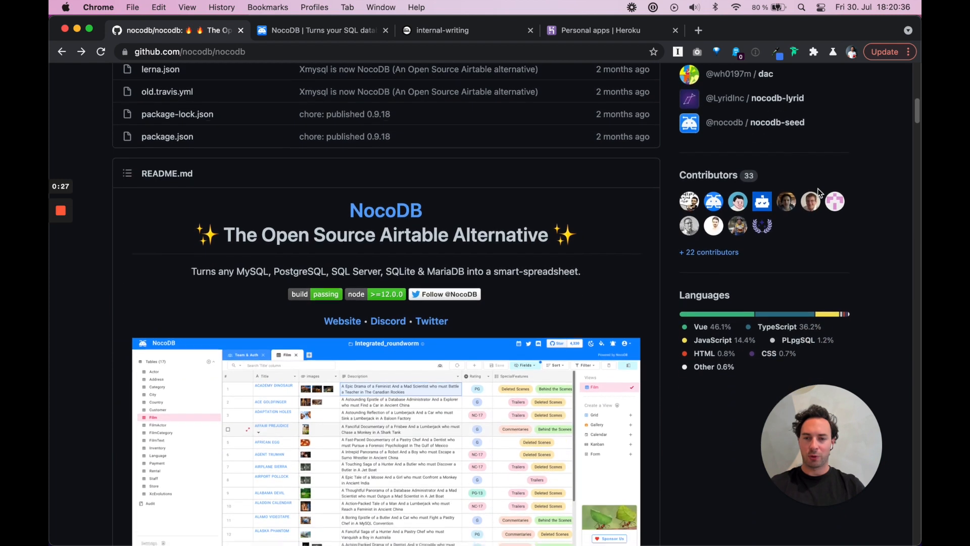
scroll(464, 283, down, 3)
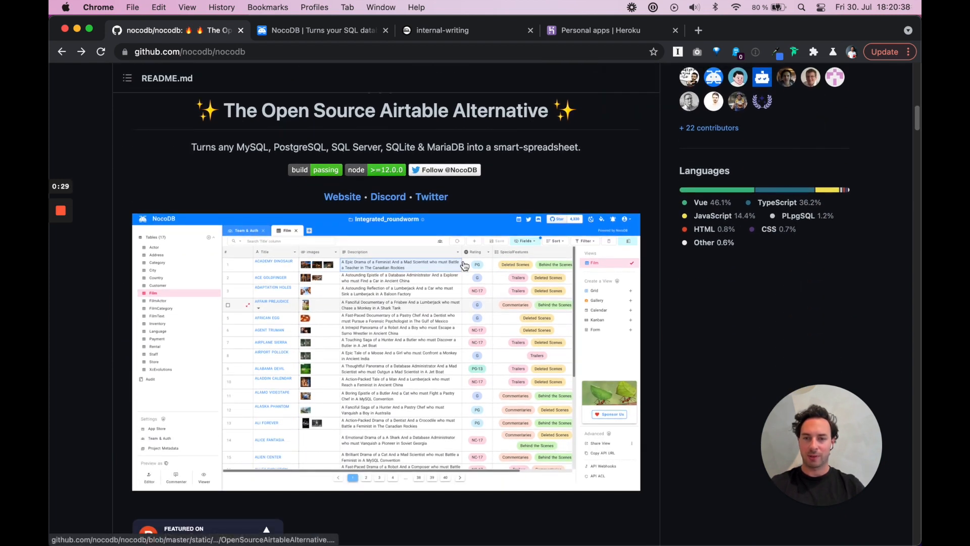
scroll(102, 338, down, 5)
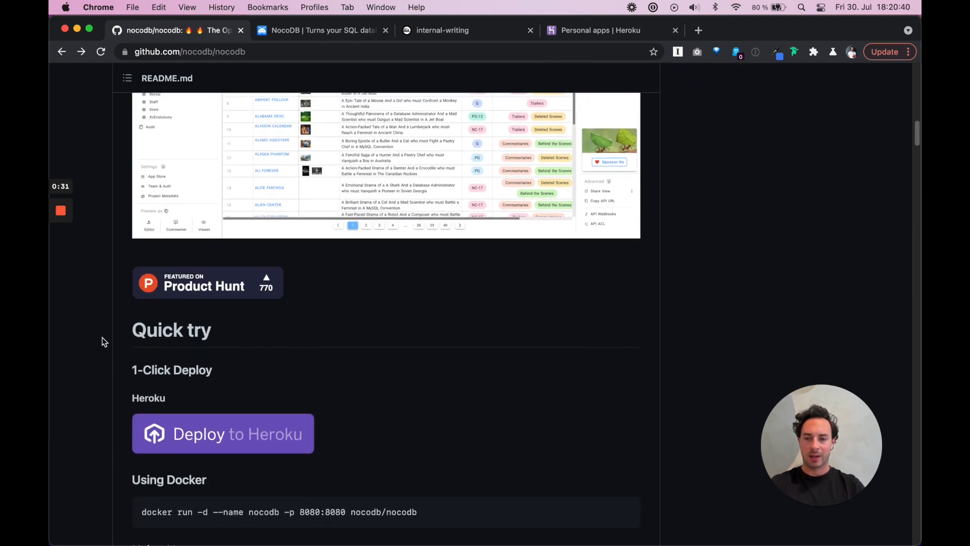
scroll(102, 338, down, 3)
scroll(102, 338, up, 1)
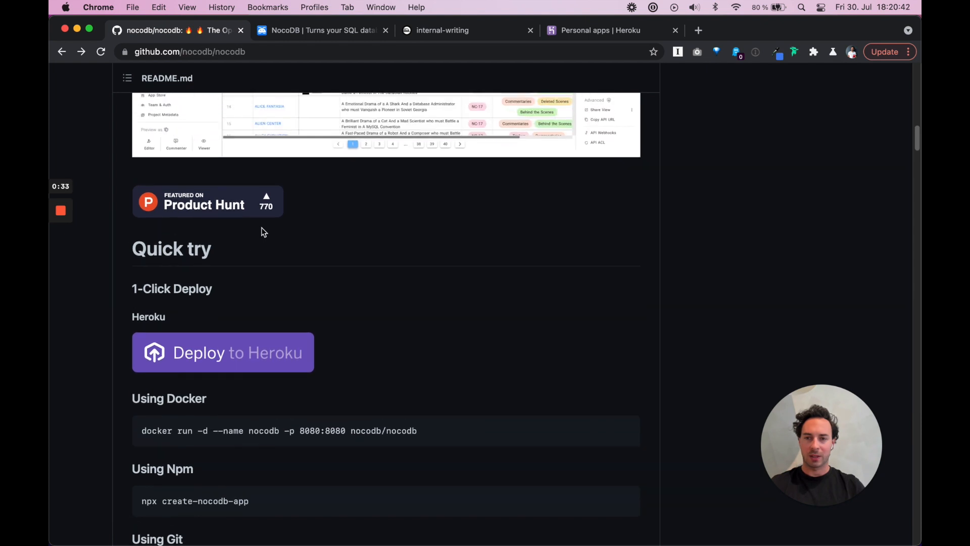
scroll(108, 355, down, 2)
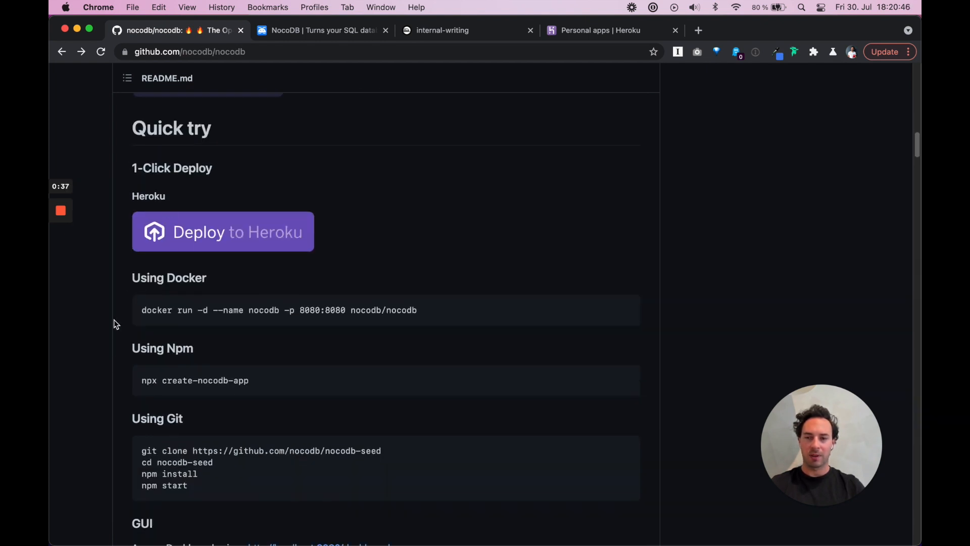
scroll(114, 320, down, 2)
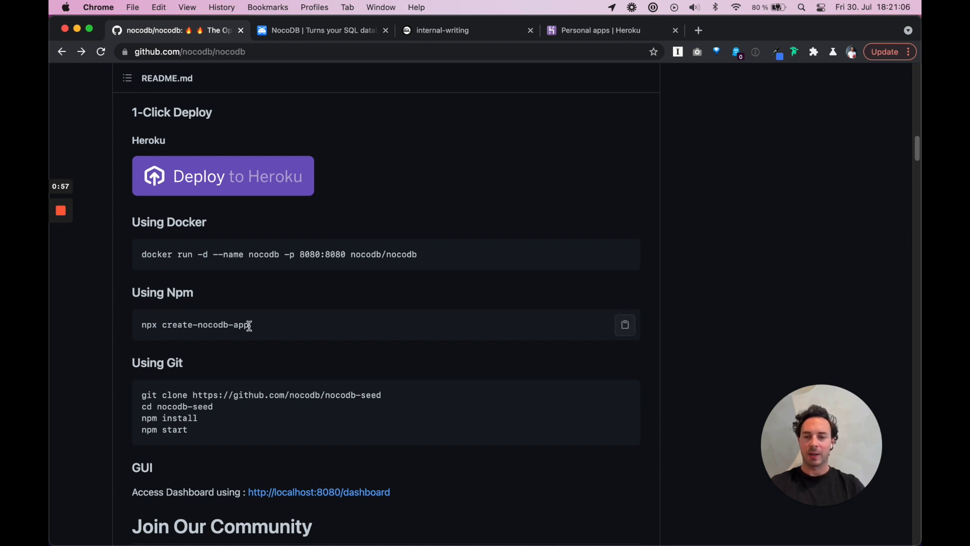
Highlight, then deselect, the create-nocodb-app npm command and the nocodb-seed clone URL
drag(249, 327, 165, 324)
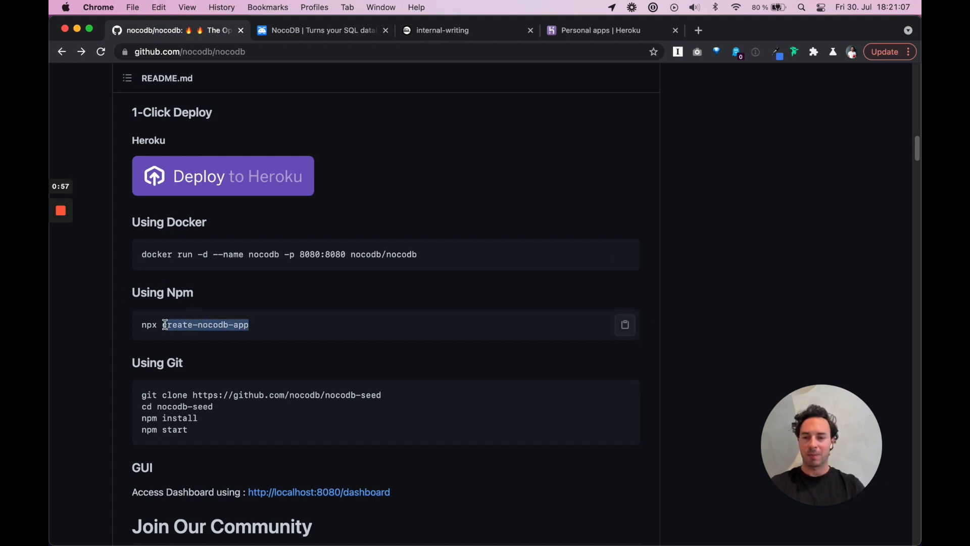
click(288, 333)
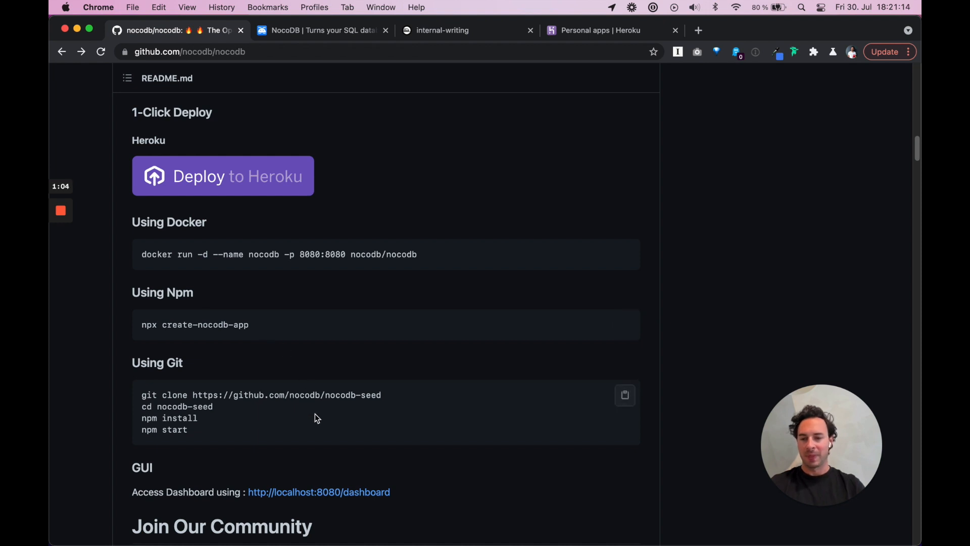
scroll(315, 414, down, 2)
drag(390, 352, 195, 342)
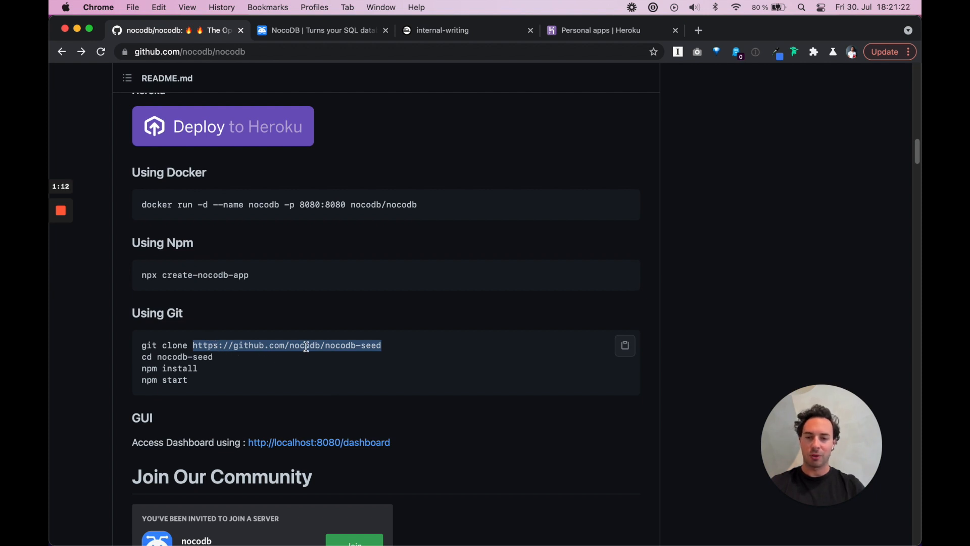
click(393, 354)
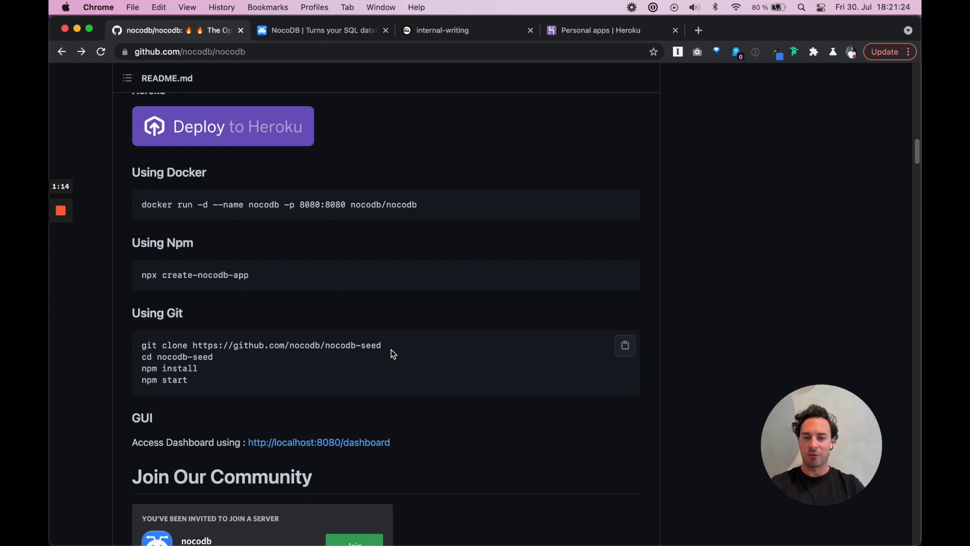
Scroll through the README screenshots down to the REST and GraphQL APIs slide
scroll(394, 354, down, 10)
scroll(392, 354, down, 15)
scroll(392, 354, down, 12)
scroll(393, 354, down, 15)
scroll(393, 354, down, 15)
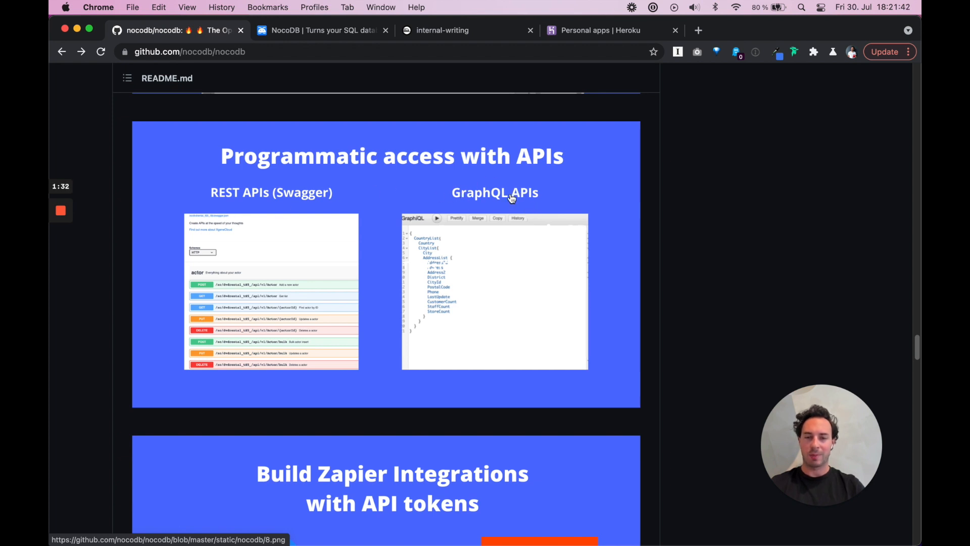
Scroll past the Zapier image to Features and Production Setup, then back up to the file list
scroll(386, 364, down, 5)
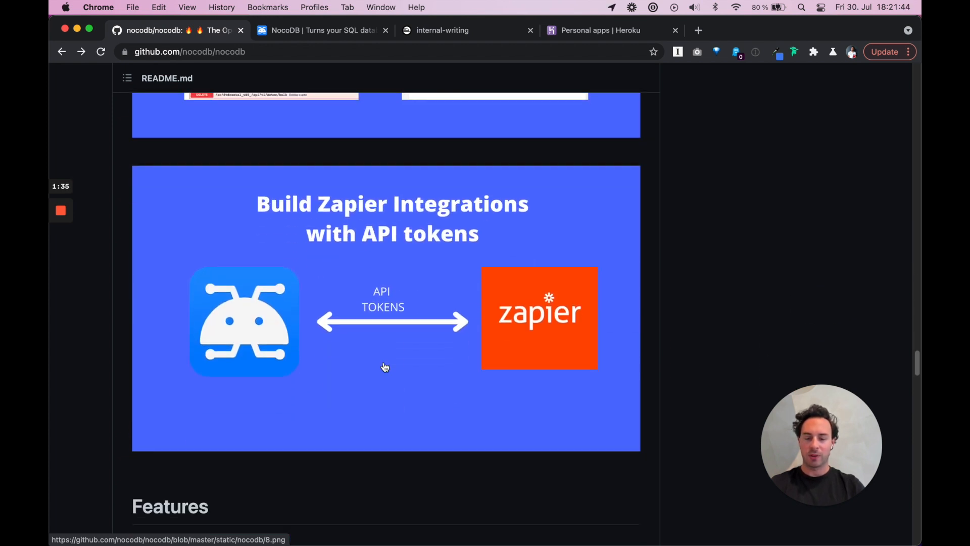
scroll(386, 367, down, 9)
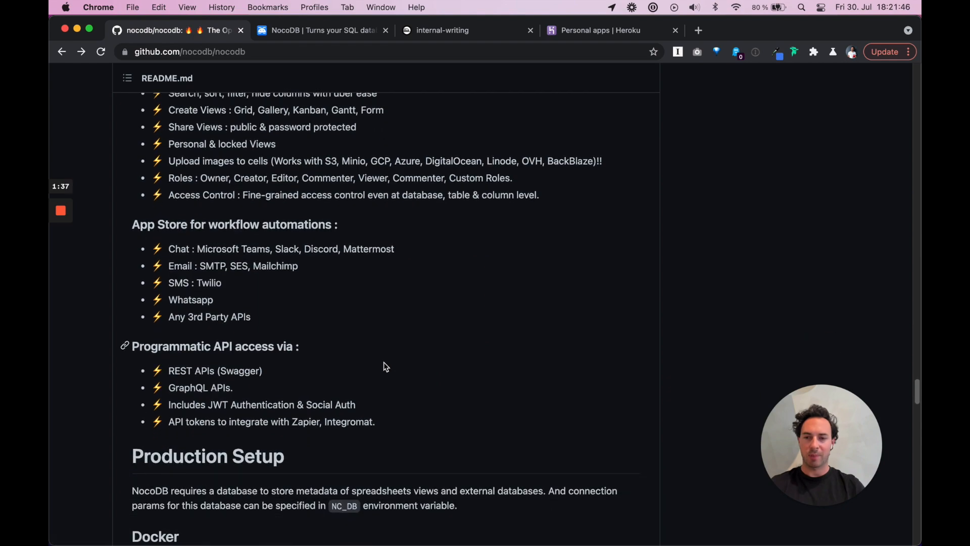
scroll(386, 366, down, 2)
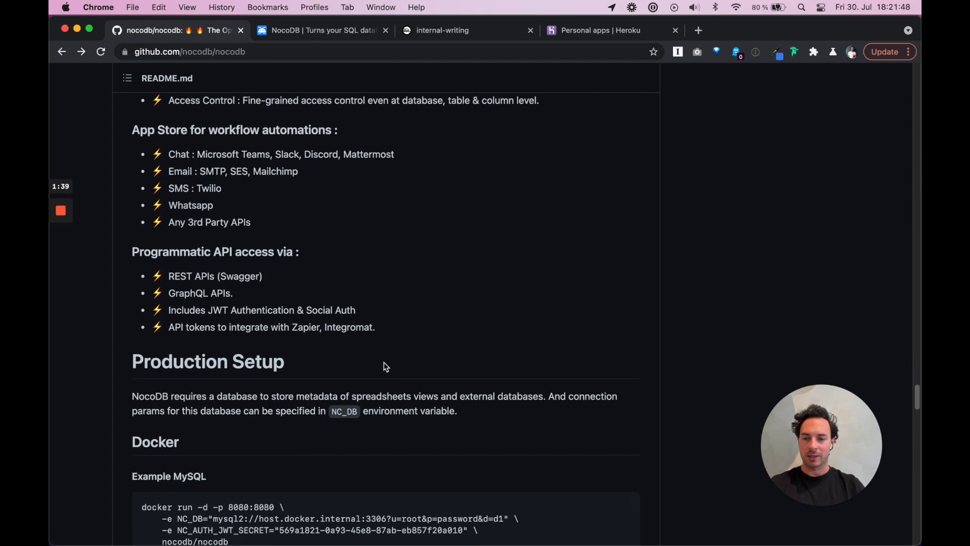
scroll(386, 366, up, 20)
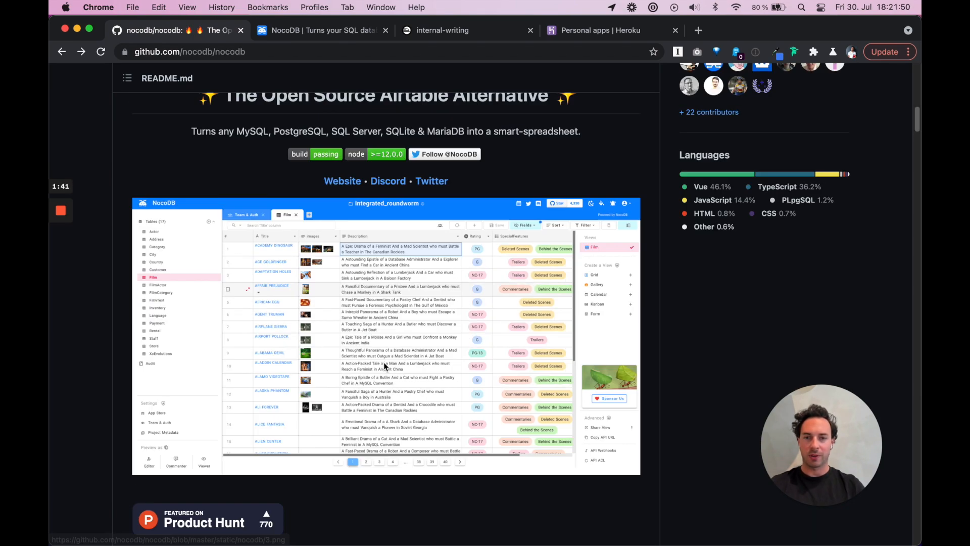
scroll(386, 366, up, 2)
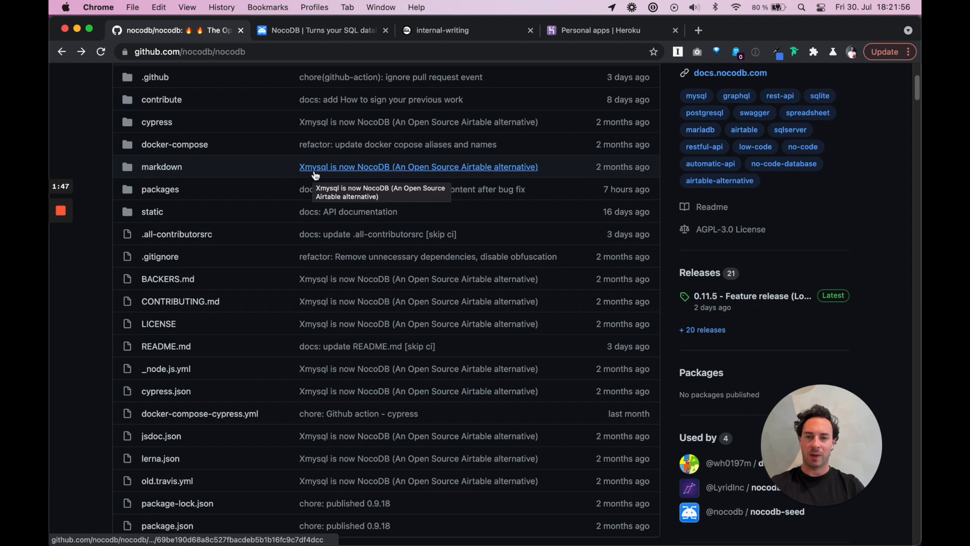
Open github.com/o1lab/xmysql in a new tab, read its 'Xmysql is now NocoDB' README, then return to nocodb
click(699, 32)
text(xmy)
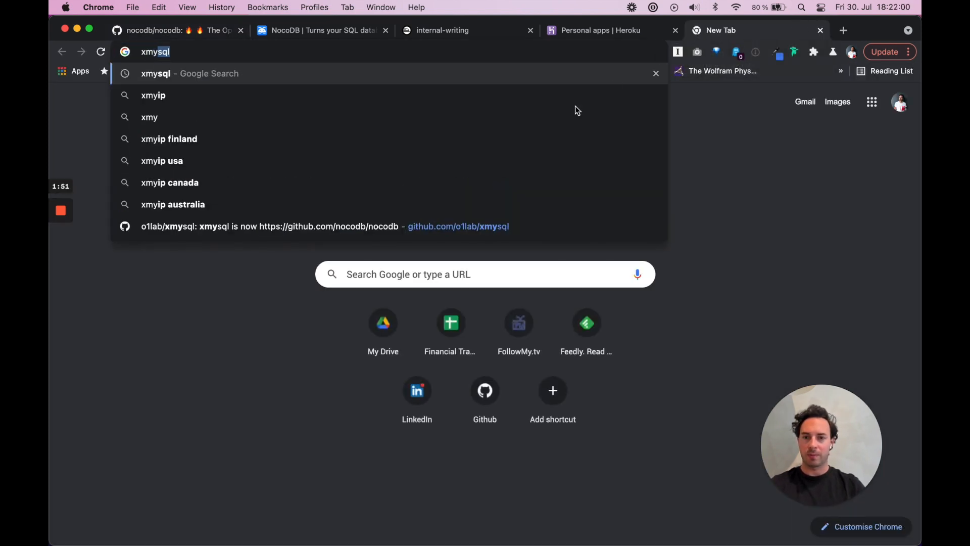
click(480, 225)
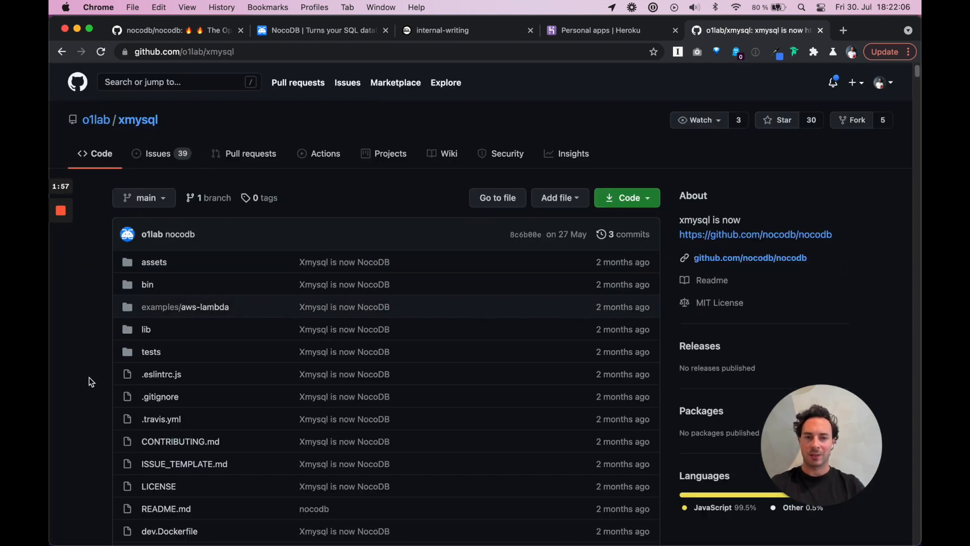
scroll(89, 378, down, 5)
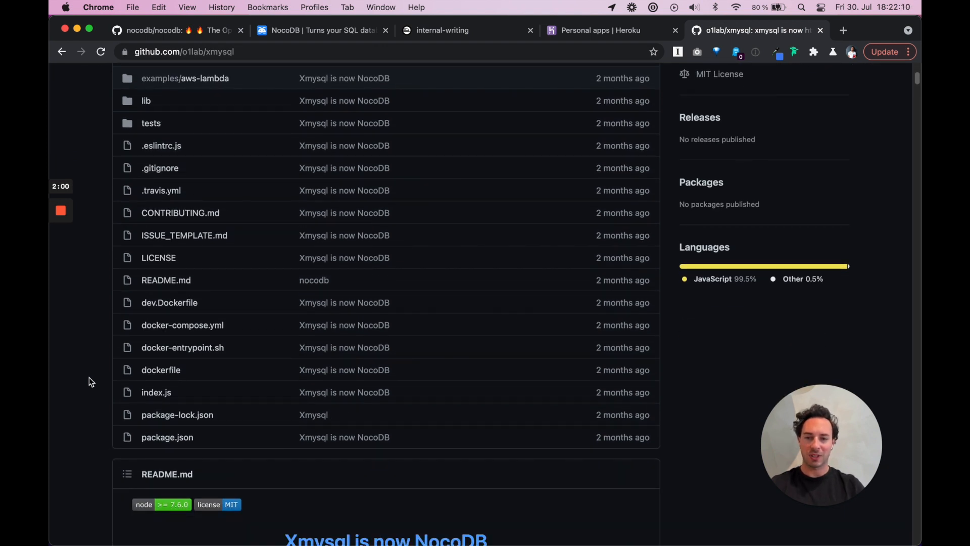
scroll(89, 378, down, 2)
scroll(89, 380, down, 3)
scroll(89, 380, up, 10)
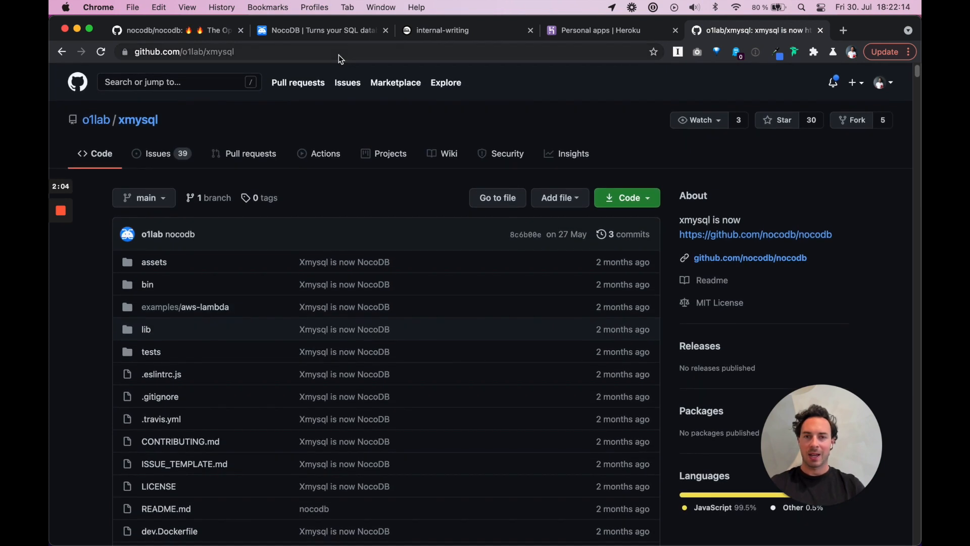
click(210, 35)
Open the nocodb Insights Pulse for July 23–30, 2021, showing 6 merged PRs, 12 closed issues
scroll(586, 180, up, 4)
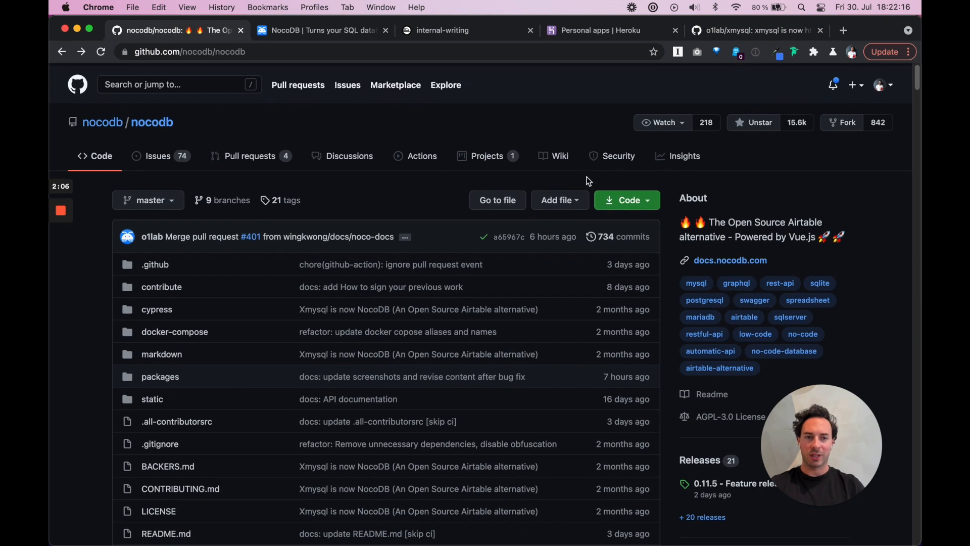
scroll(718, 333, down, 5)
scroll(717, 333, up, 5)
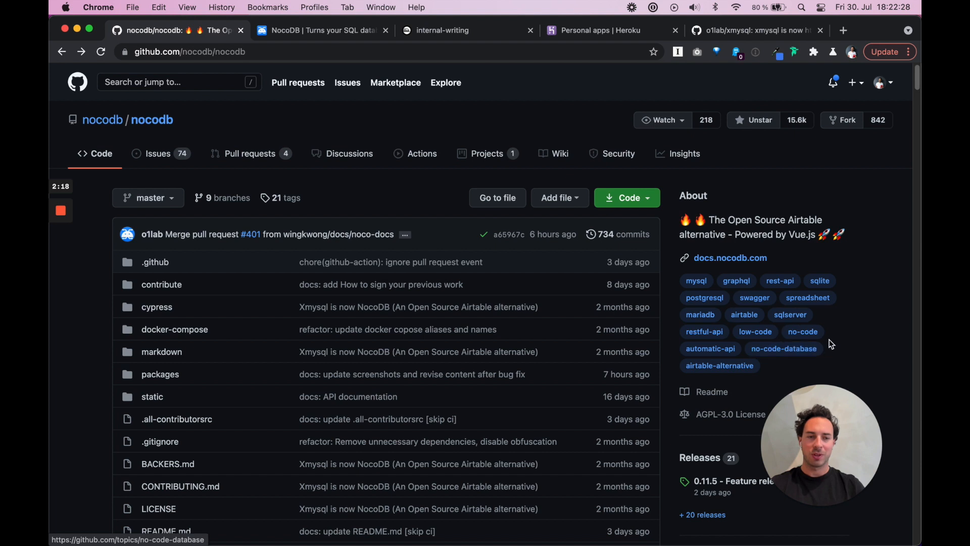
click(693, 157)
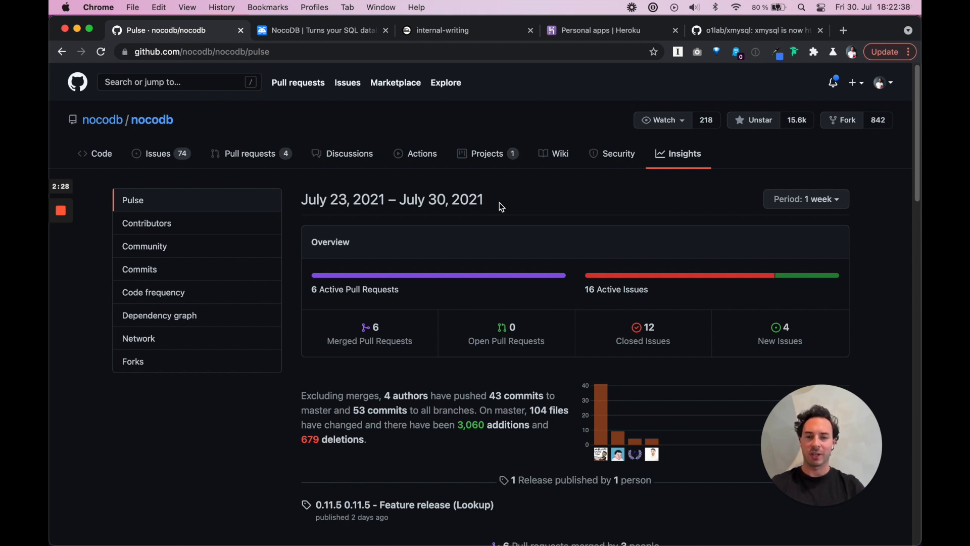
Open Contributors and browse the Oct 2017–Jul 2021 commit graph, led by pranavxc's 276 commits
scroll(500, 206, down, 5)
scroll(500, 202, up, 3)
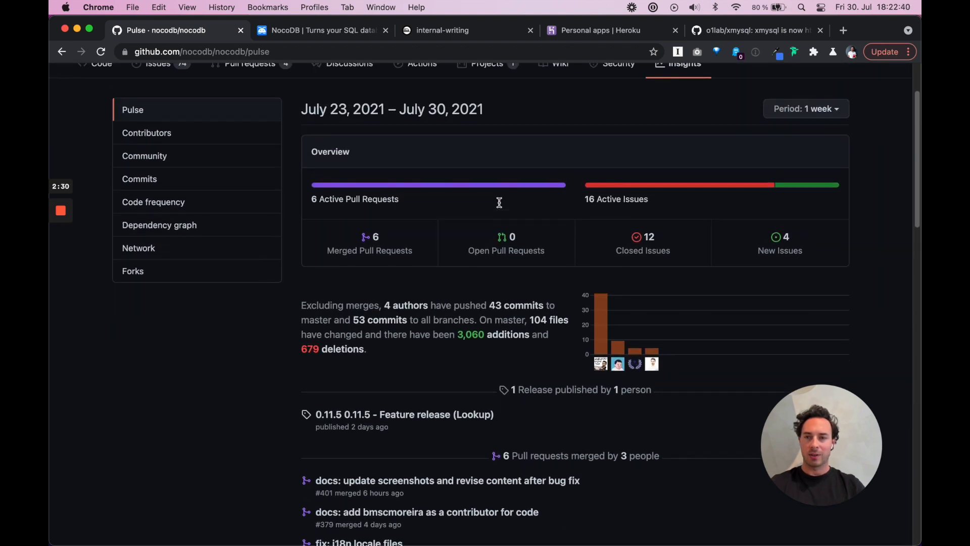
click(214, 147)
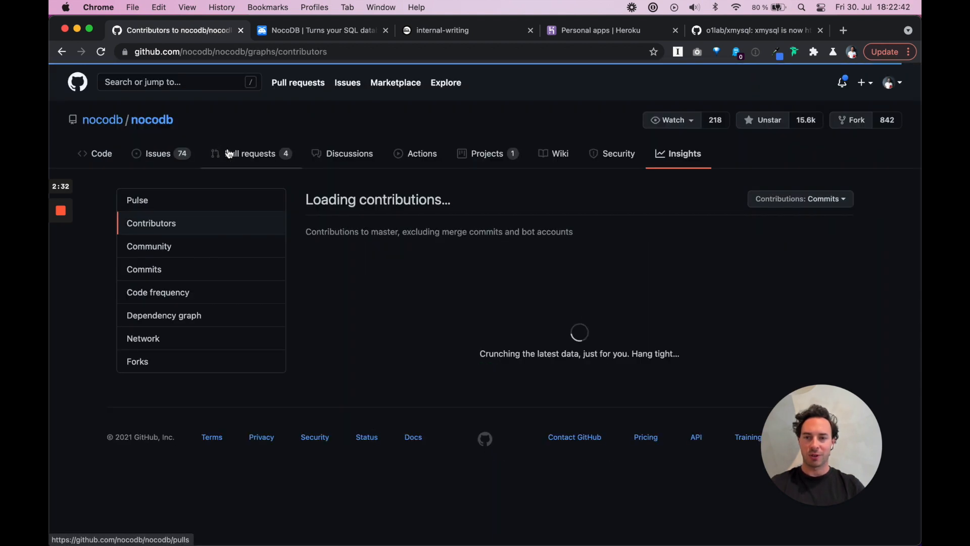
scroll(515, 397, down, 3)
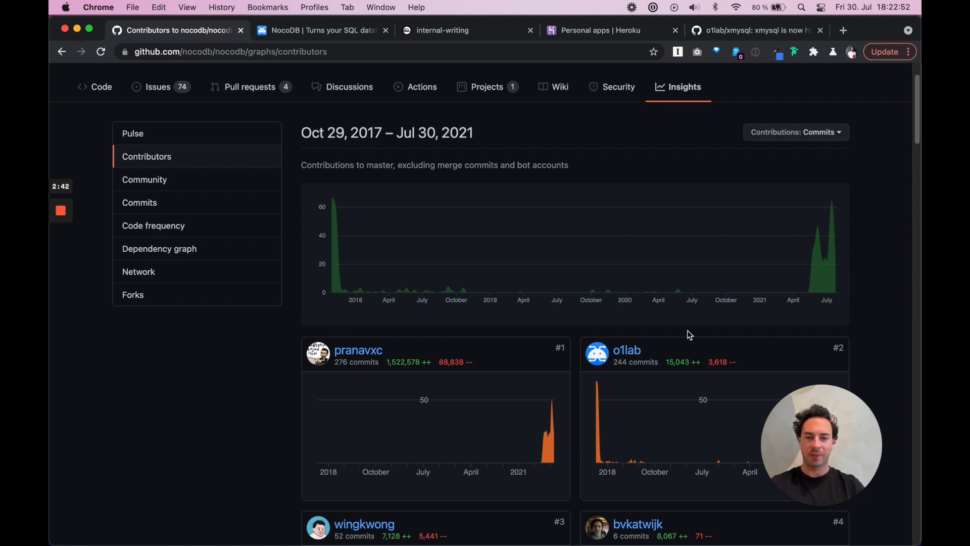
scroll(420, 326, down, 5)
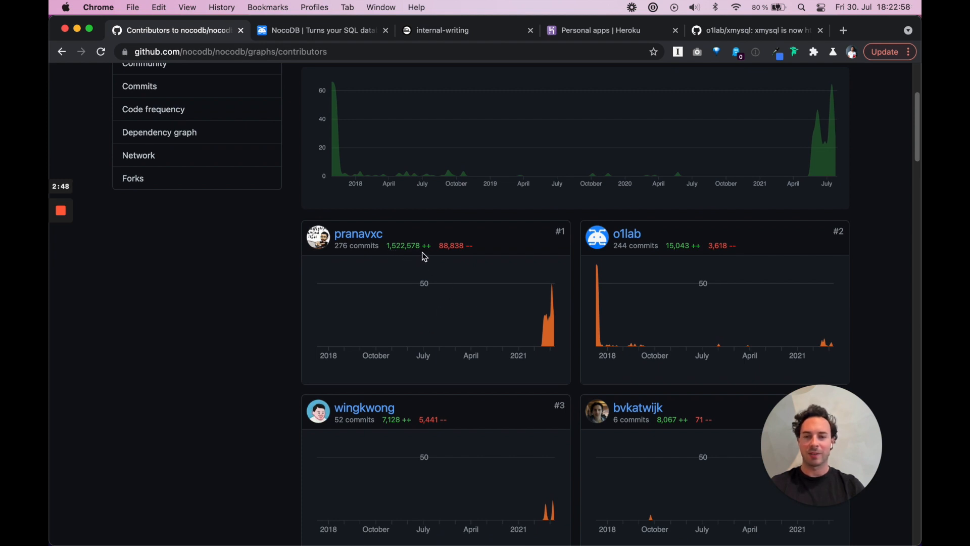
scroll(483, 264, up, 3)
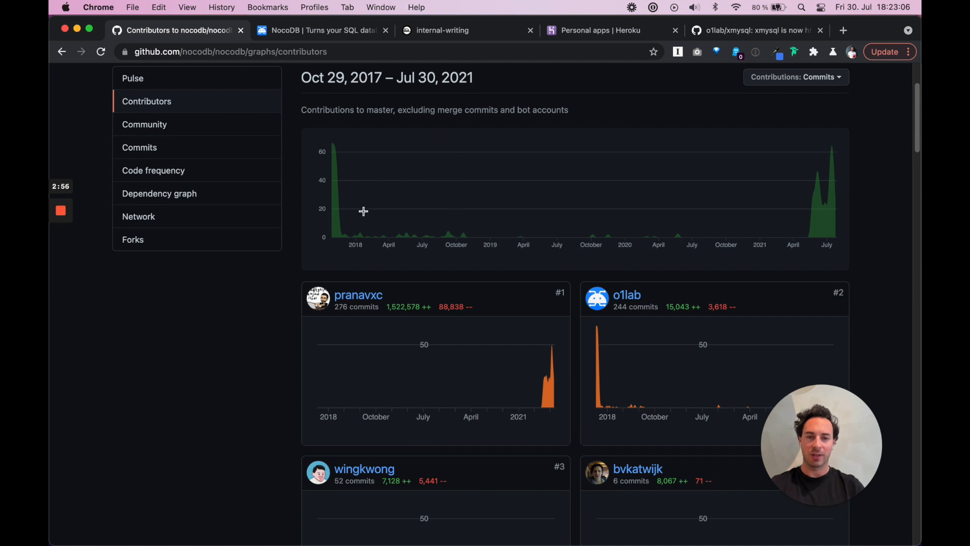
scroll(364, 213, up, 3)
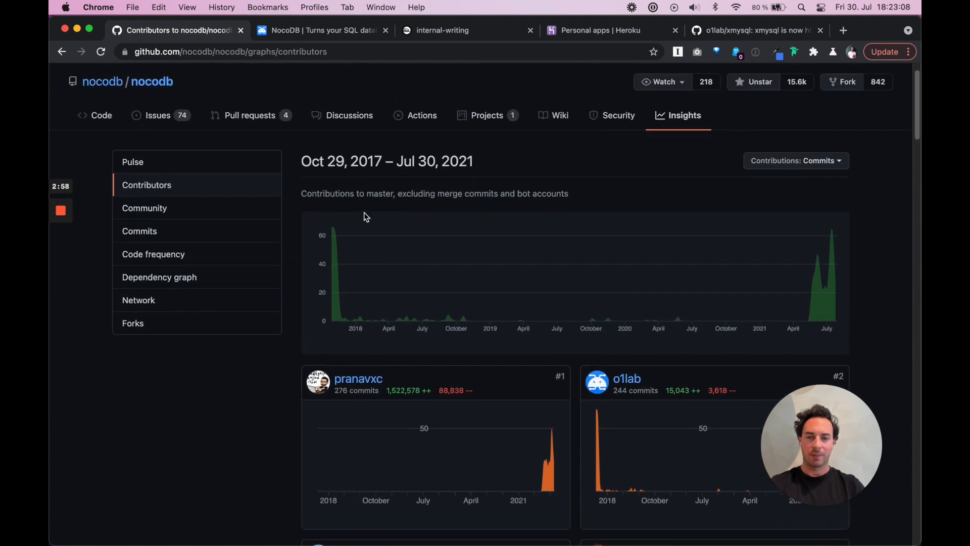
scroll(364, 214, down, 4)
scroll(365, 213, up, 1)
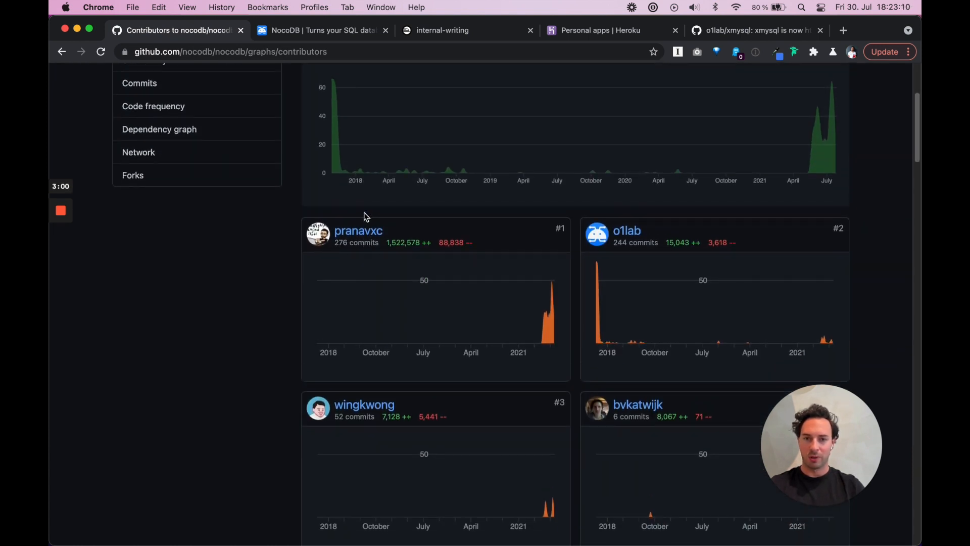
scroll(366, 216, up, 4)
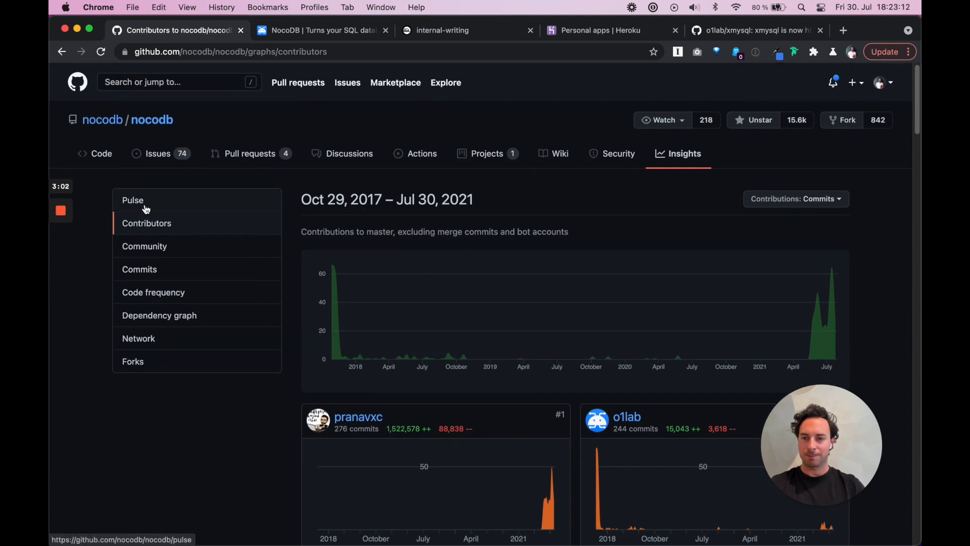
Open Pulse and review the week: 43 commits by 4 authors, 3,060 additions, 679 deletions
click(146, 208)
scroll(583, 403, down, 2)
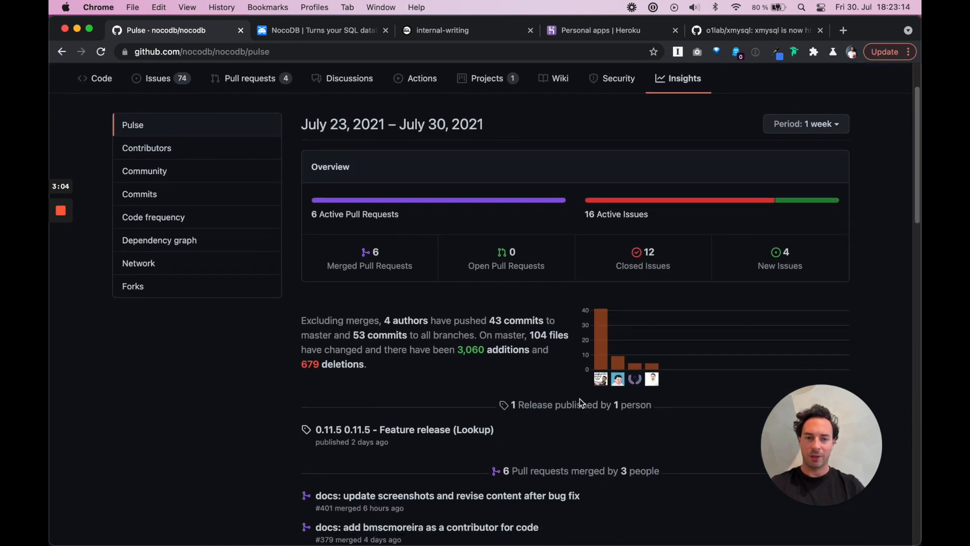
scroll(582, 403, down, 1)
scroll(496, 333, down, 3)
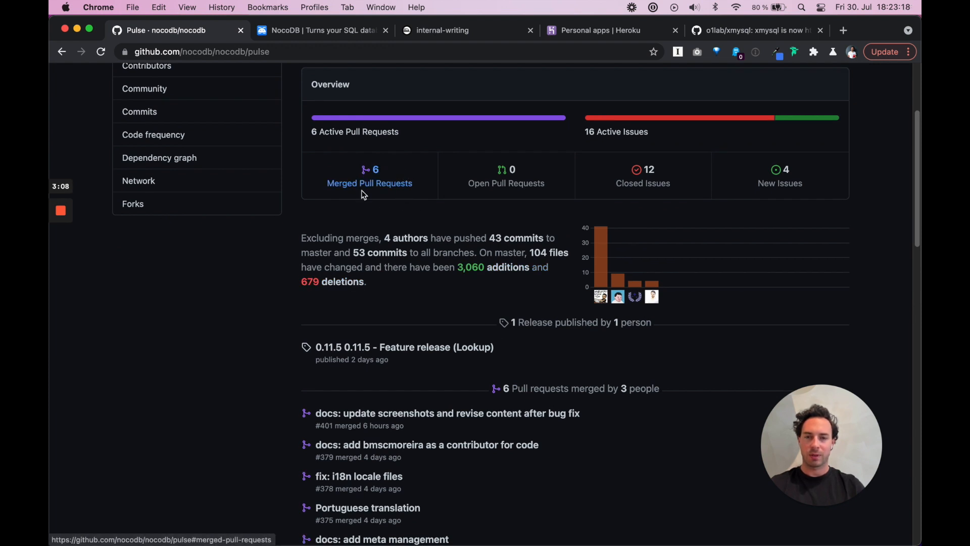
scroll(364, 192, up, 3)
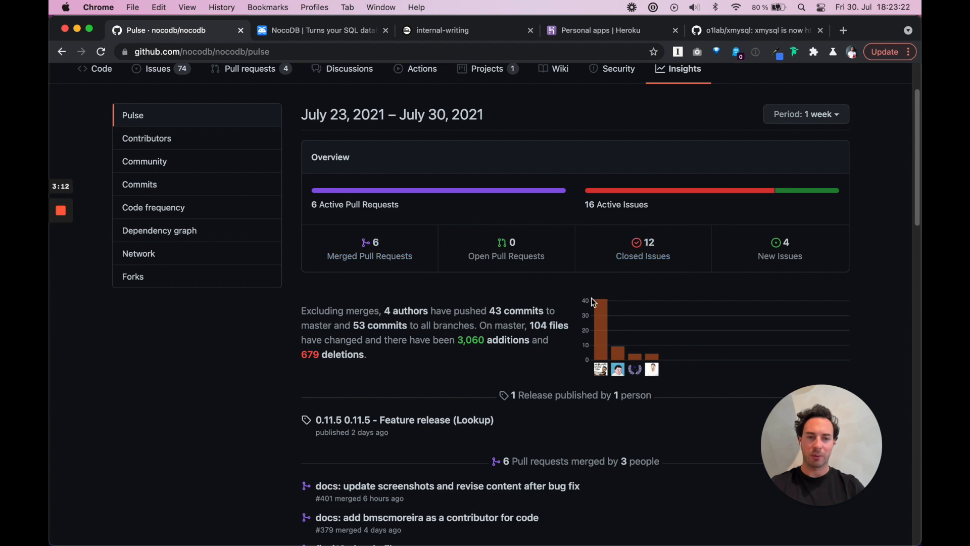
scroll(593, 301, down, 5)
scroll(592, 299, down, 5)
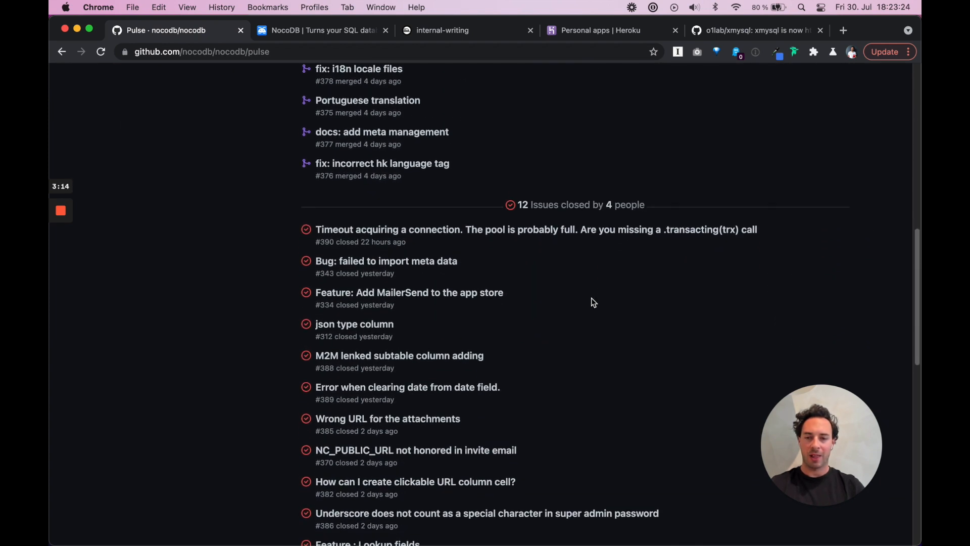
scroll(591, 299, up, 12)
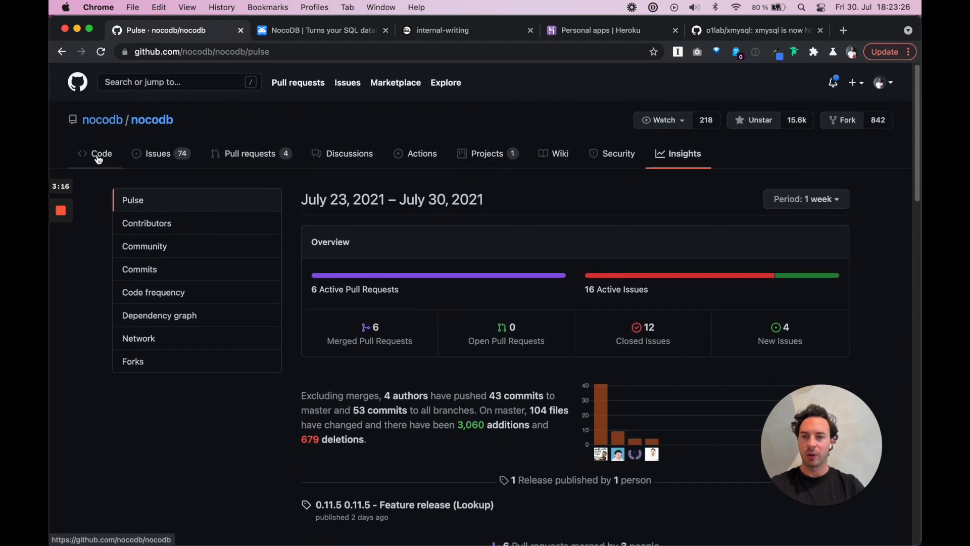
click(98, 158)
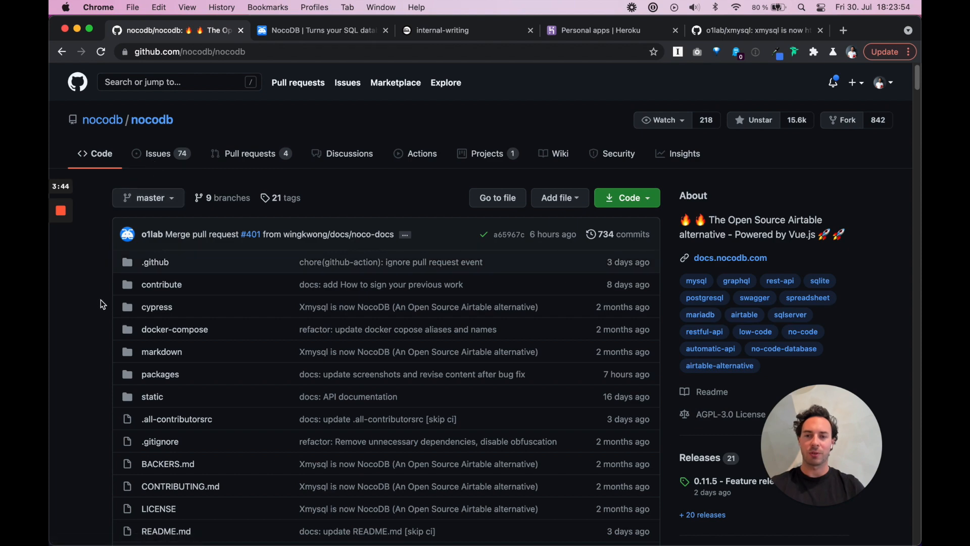
Scroll the nocodb code page (734 commits, release 0.11.5) through the file list to README.md
scroll(92, 319, down, 3)
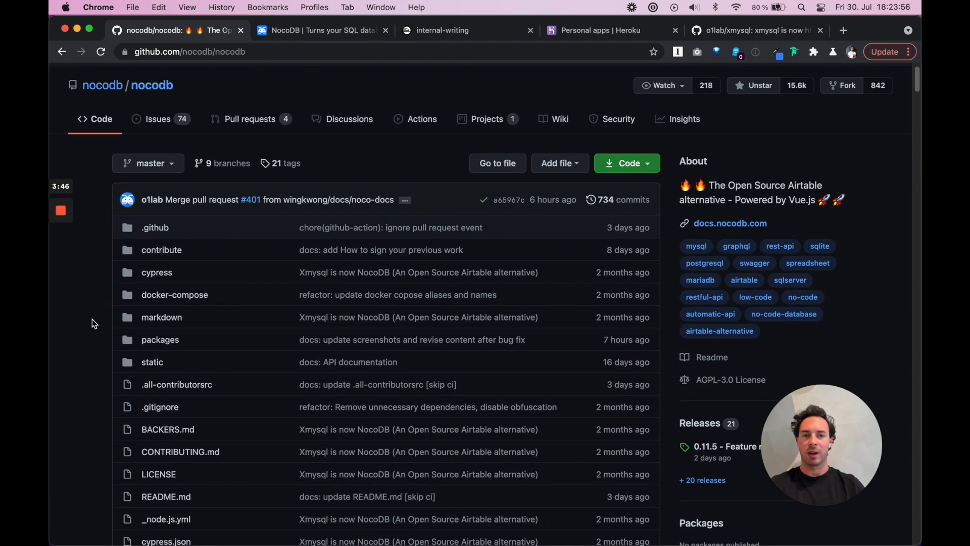
scroll(92, 319, down, 10)
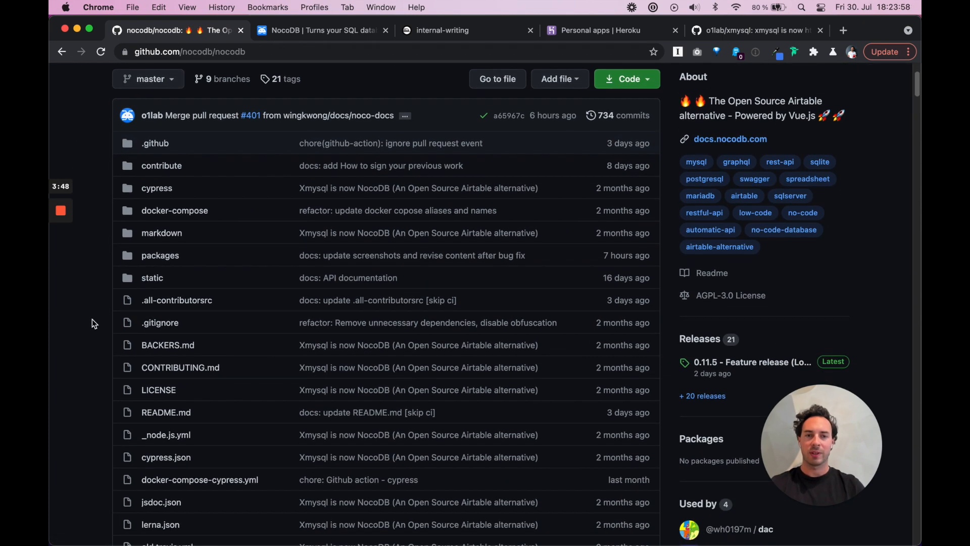
scroll(92, 320, up, 15)
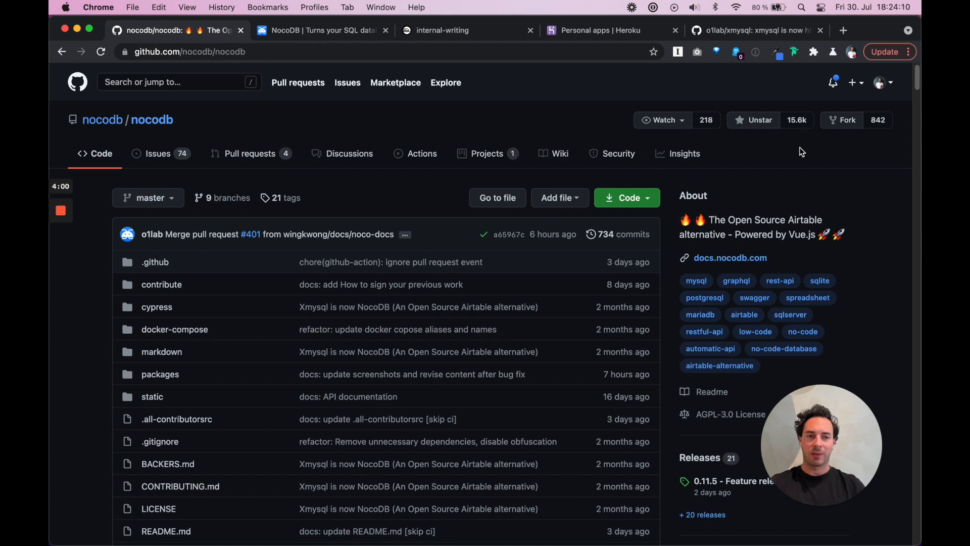
scroll(802, 152, down, 1)
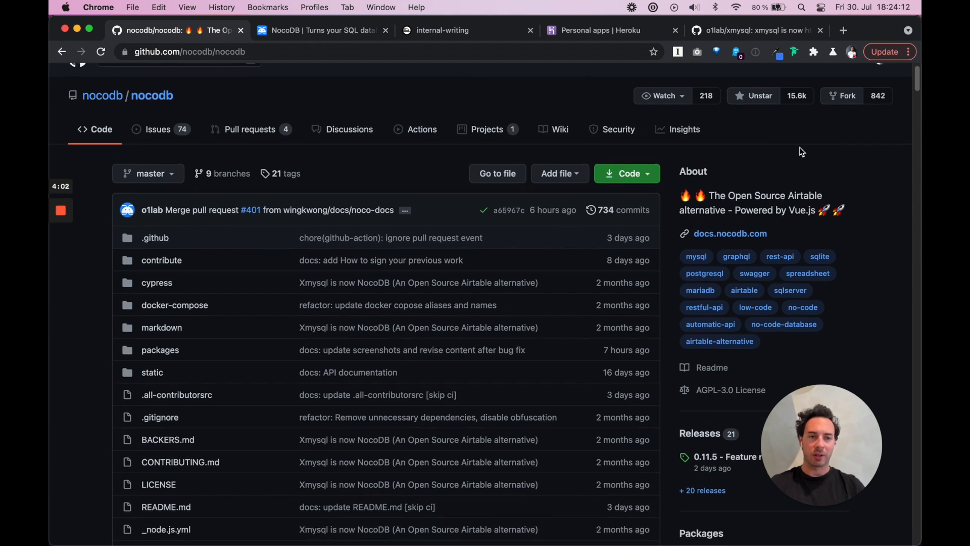
scroll(802, 152, down, 2)
scroll(802, 151, up, 3)
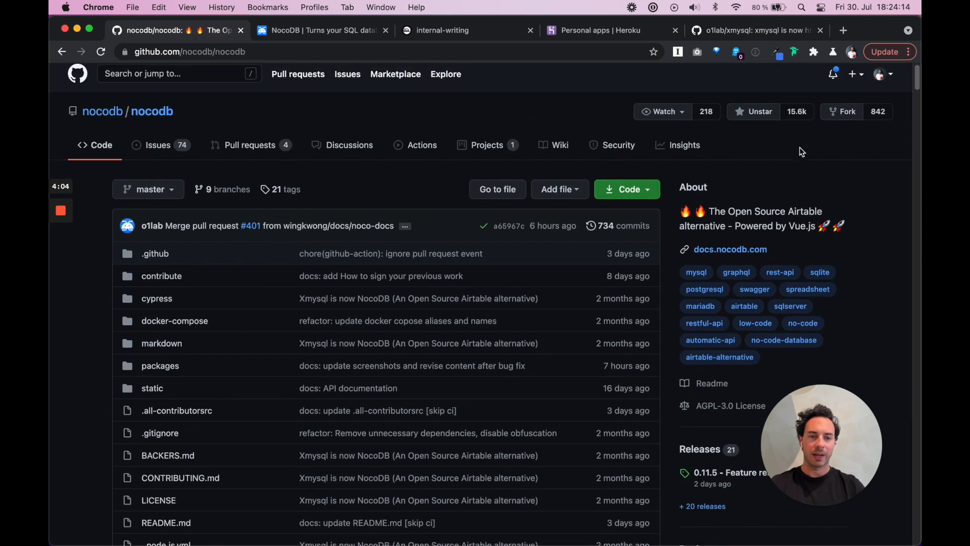
scroll(802, 151, down, 1)
scroll(802, 152, down, 6)
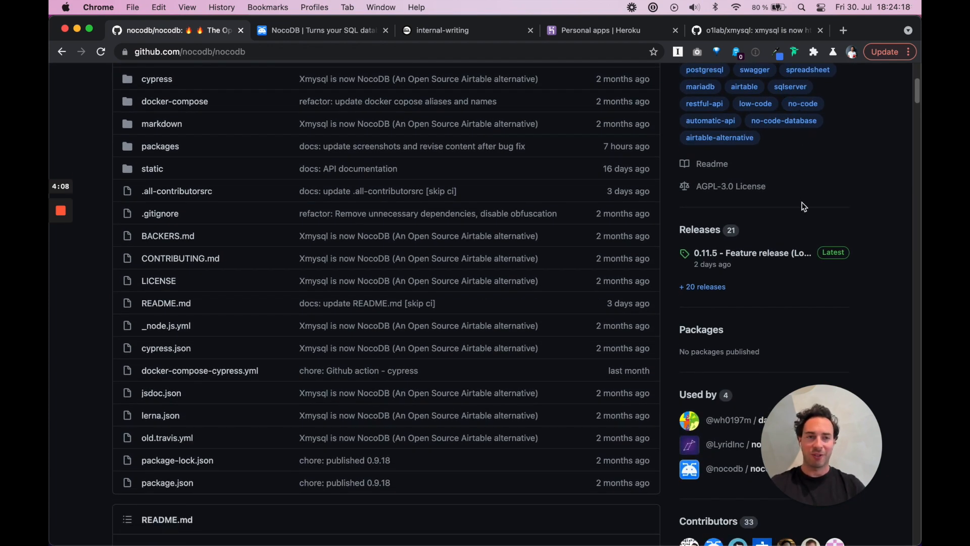
scroll(804, 205, up, 2)
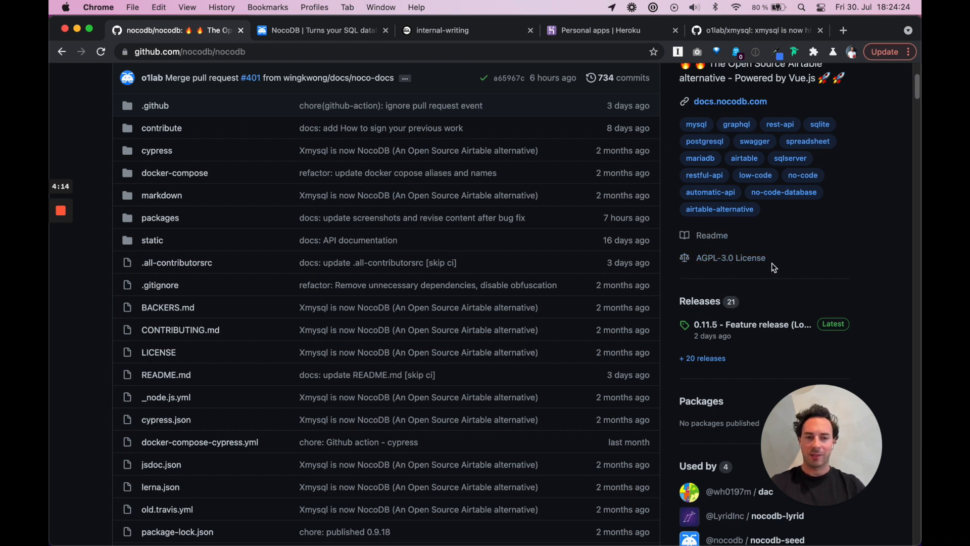
scroll(771, 268, up, 3)
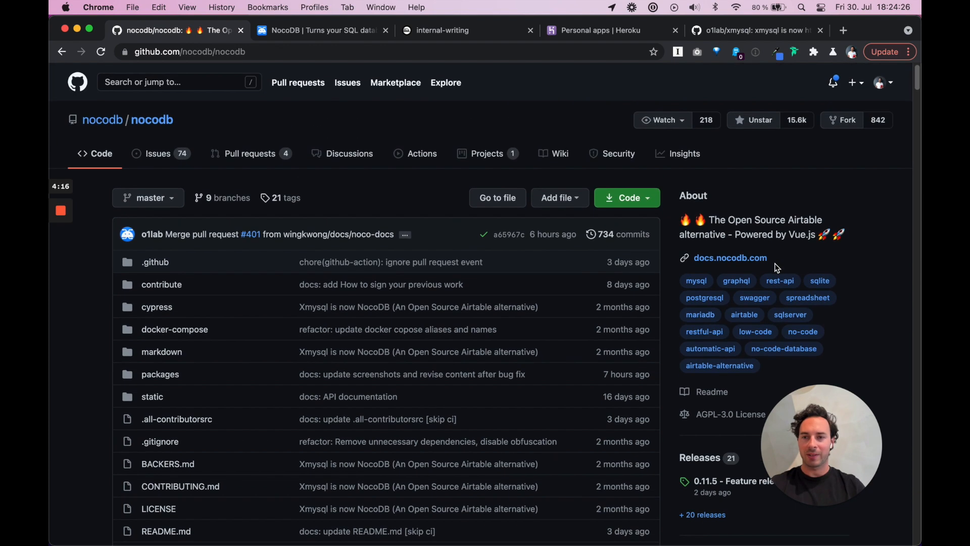
scroll(89, 366, down, 1)
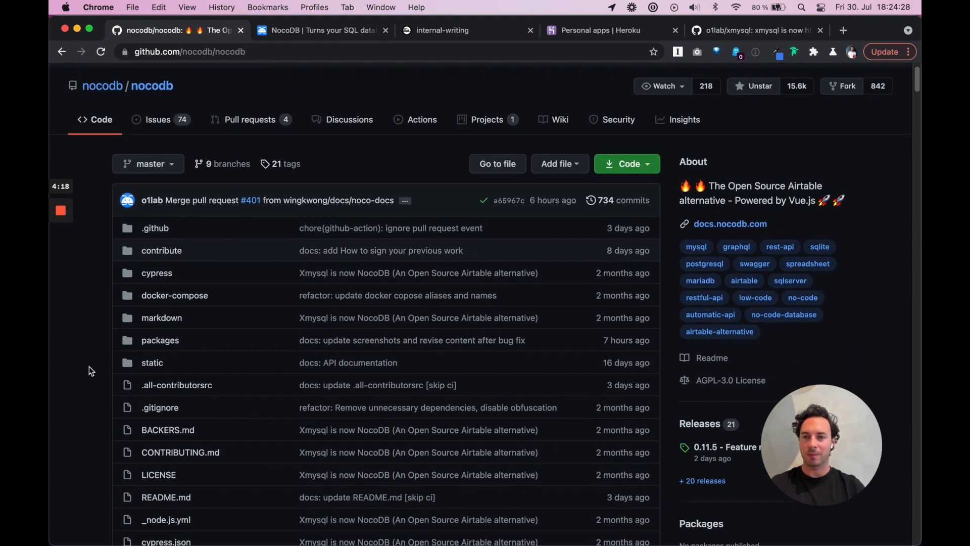
scroll(89, 366, down, 1)
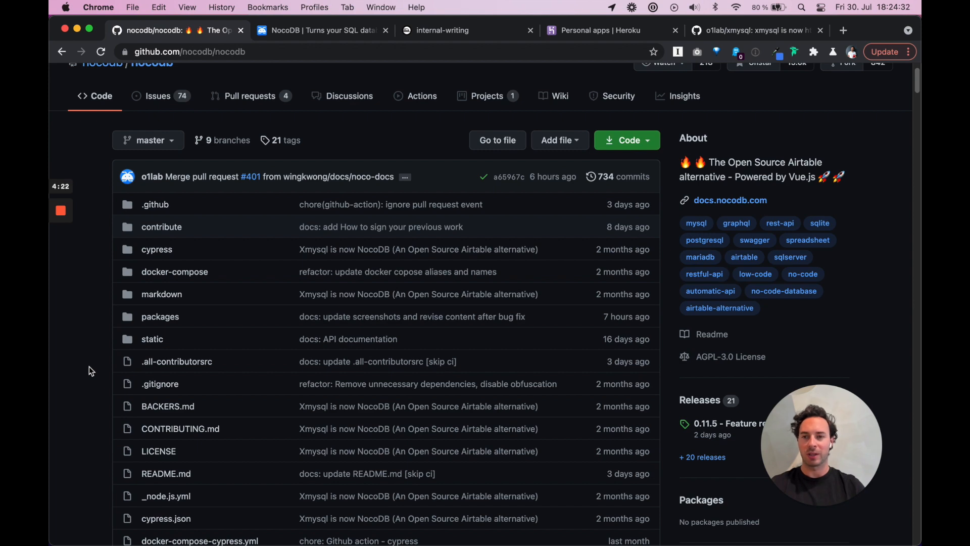
scroll(89, 367, down, 5)
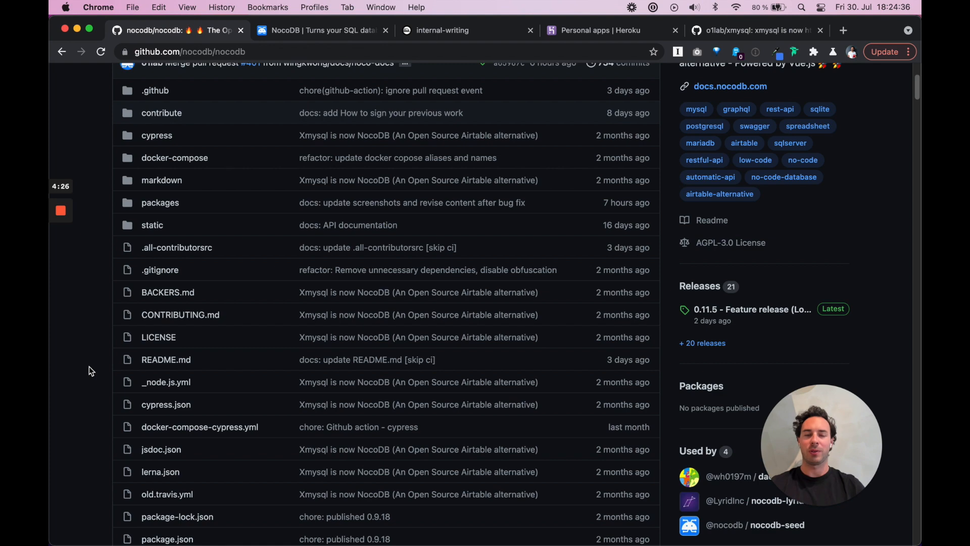
scroll(89, 371, down, 10)
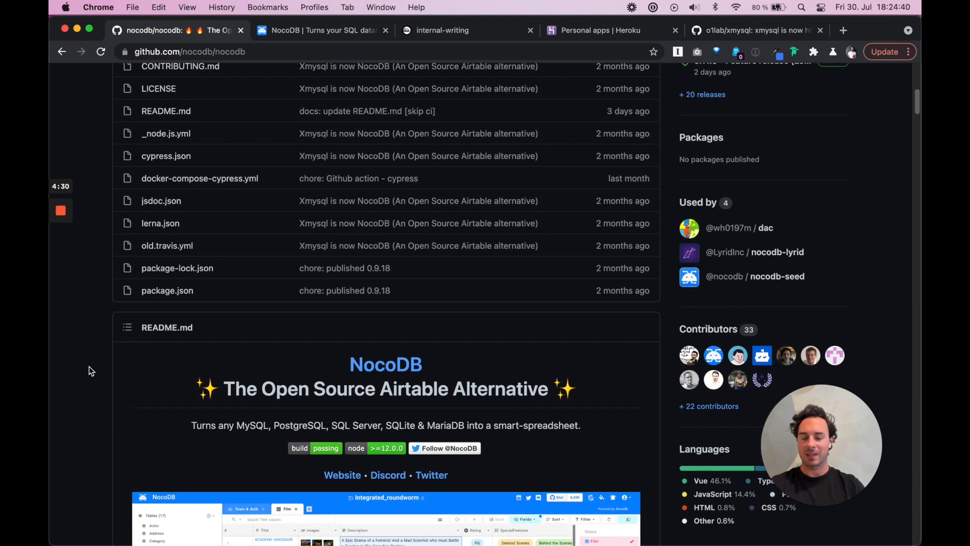
scroll(88, 368, up, 10)
scroll(89, 371, up, 1)
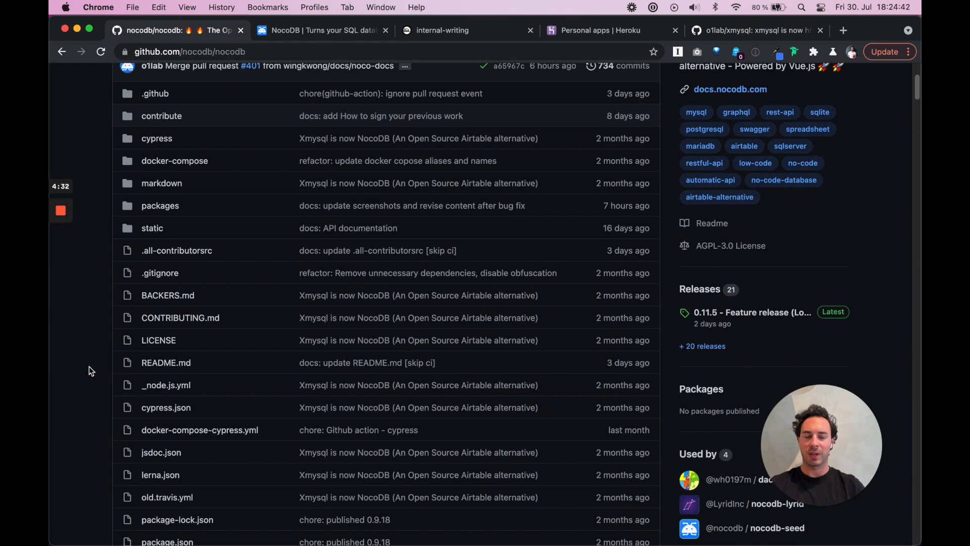
scroll(89, 371, up, 7)
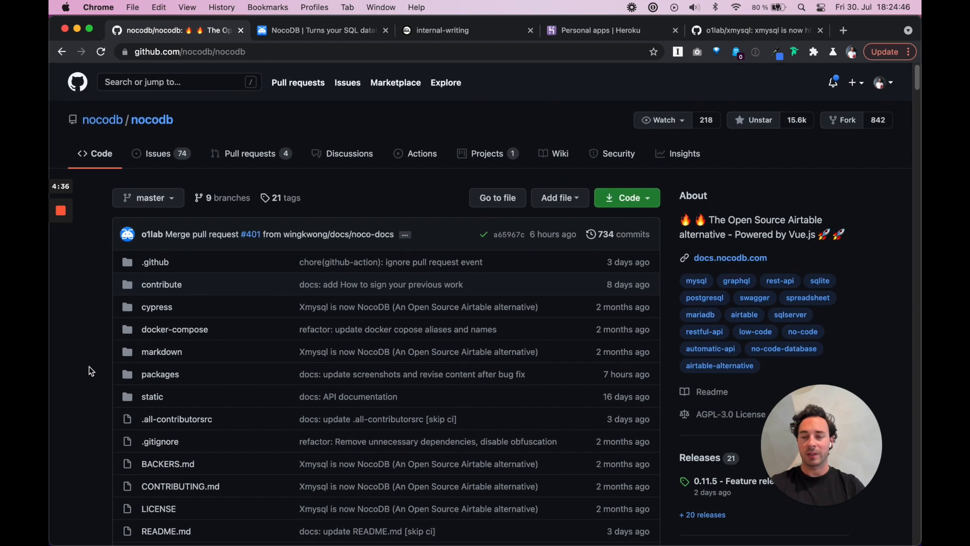
scroll(89, 371, down, 4)
scroll(89, 371, down, 1)
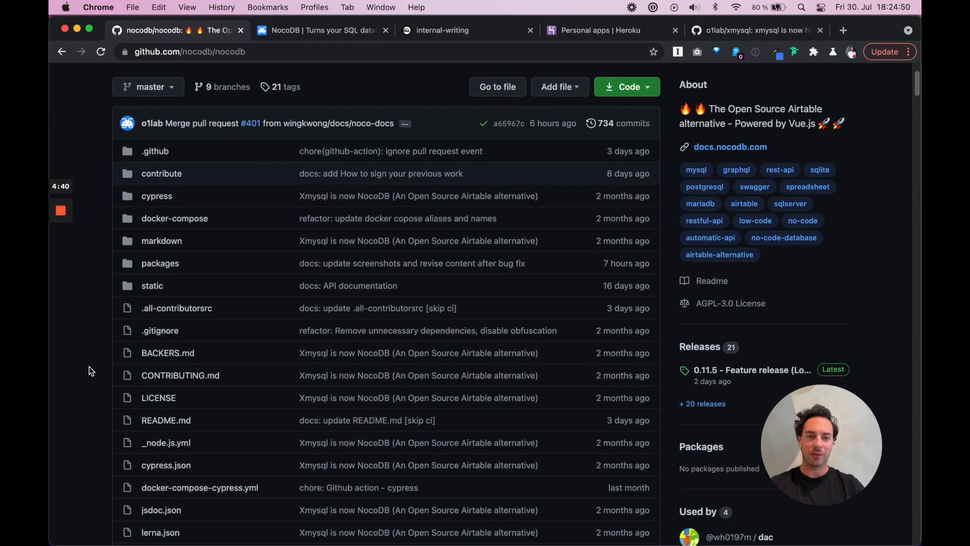
scroll(89, 367, down, 16)
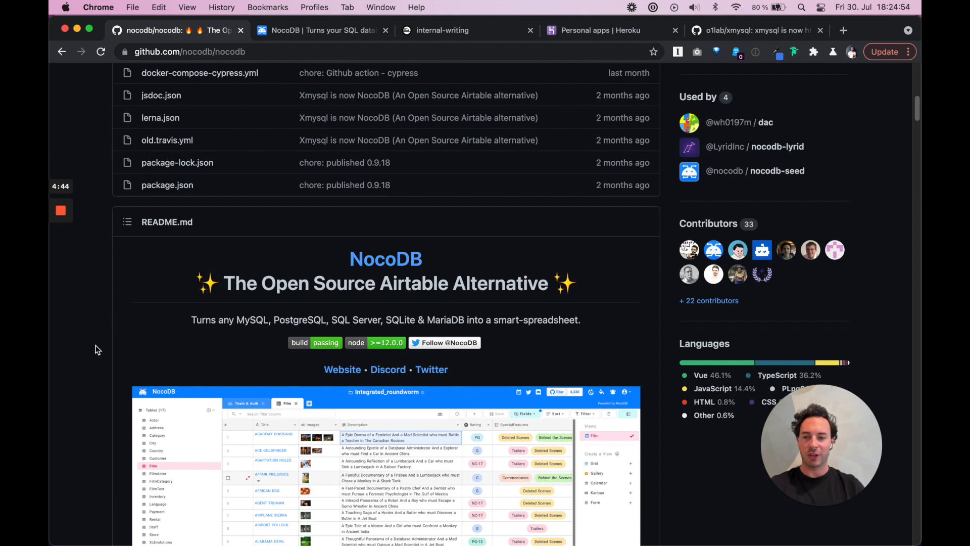
Scroll past the Docker, Docker Compose and environment variables sections to the Running locally code block
scroll(97, 350, down, 20)
scroll(97, 350, down, 20)
scroll(98, 350, down, 15)
scroll(97, 349, down, 2)
scroll(98, 349, up, 7)
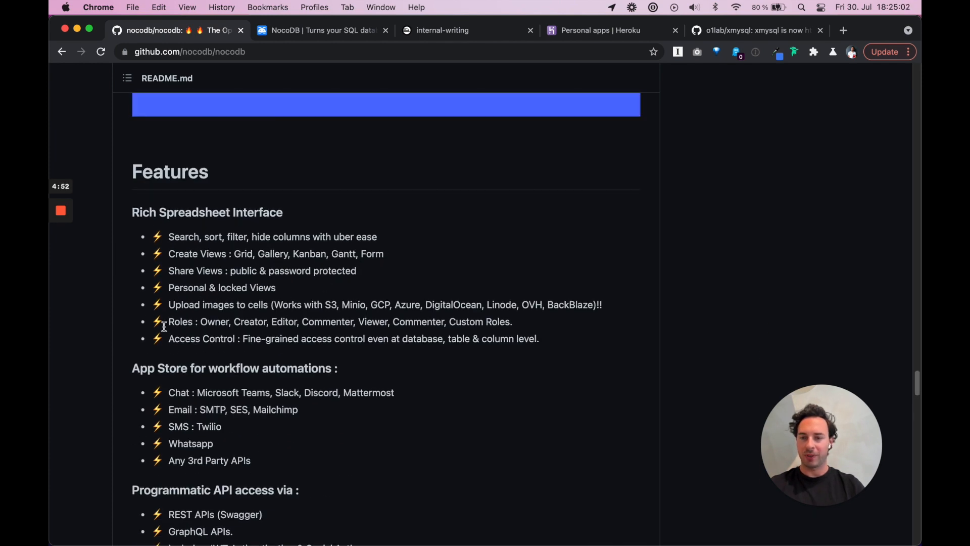
scroll(98, 352, down, 2)
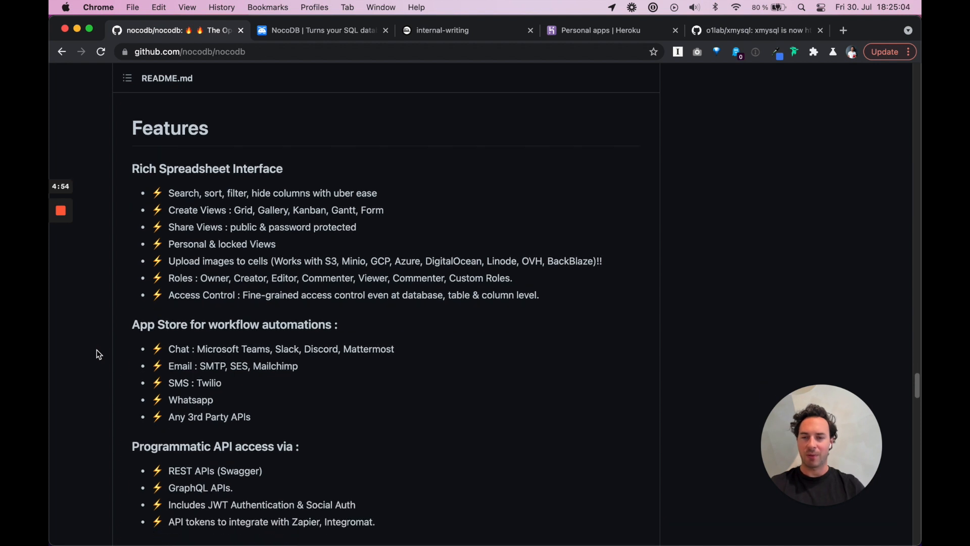
scroll(97, 351, down, 12)
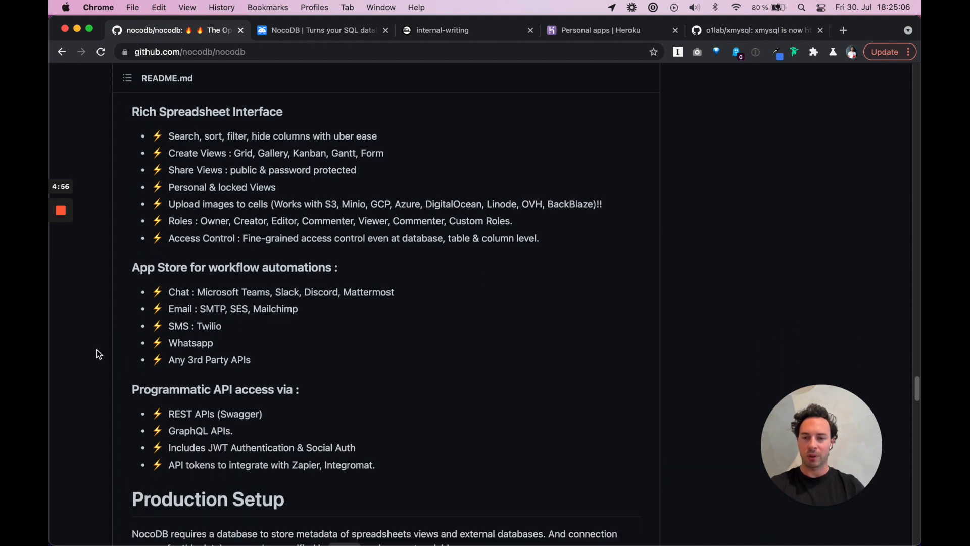
scroll(97, 351, down, 5)
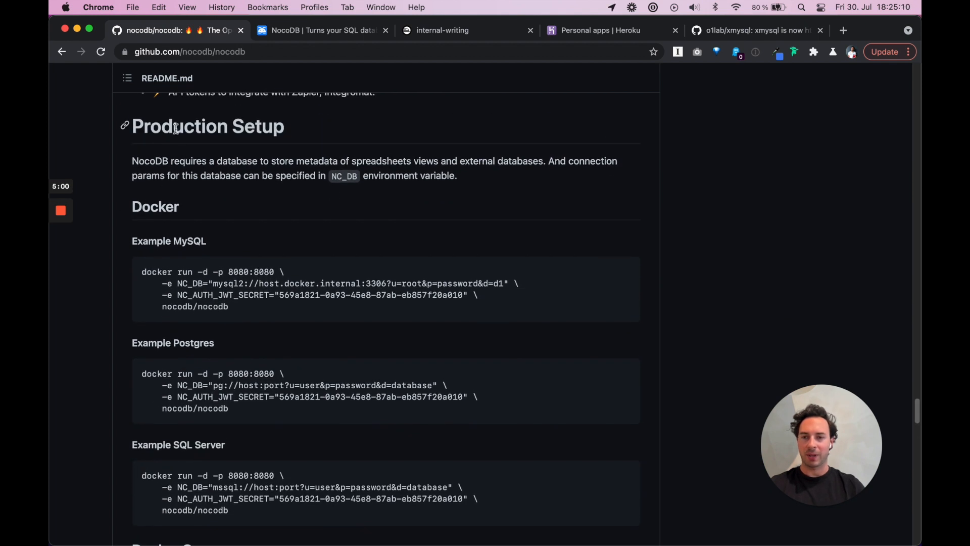
scroll(104, 340, down, 3)
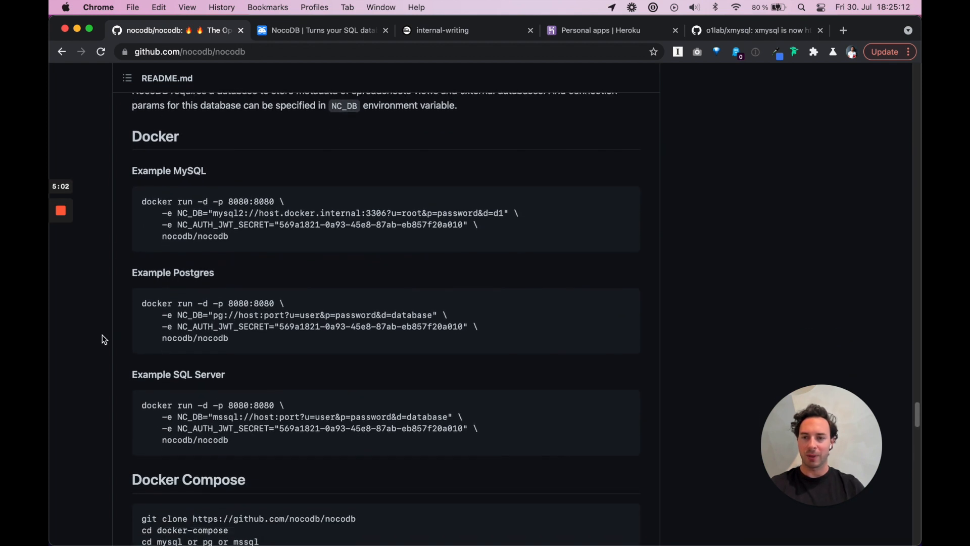
scroll(105, 386, down, 3)
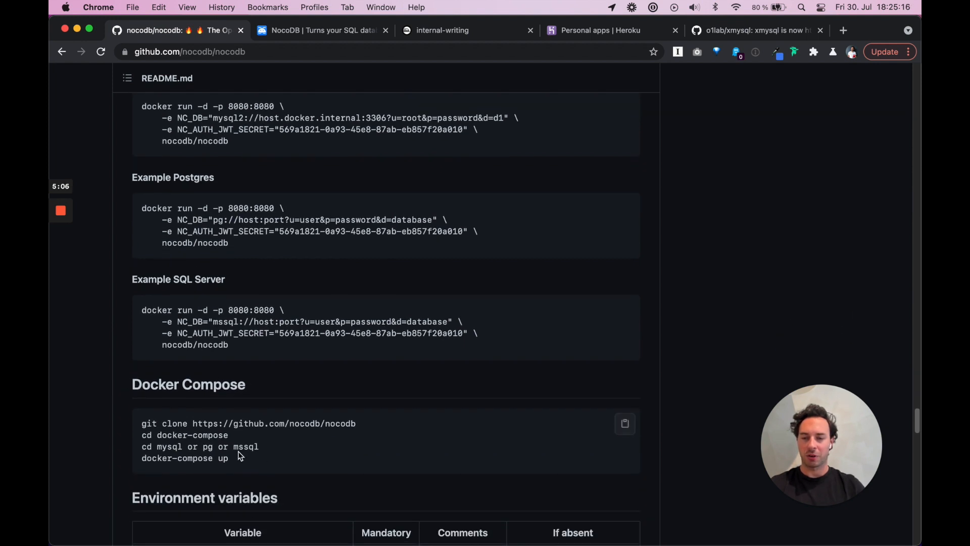
scroll(95, 455, down, 10)
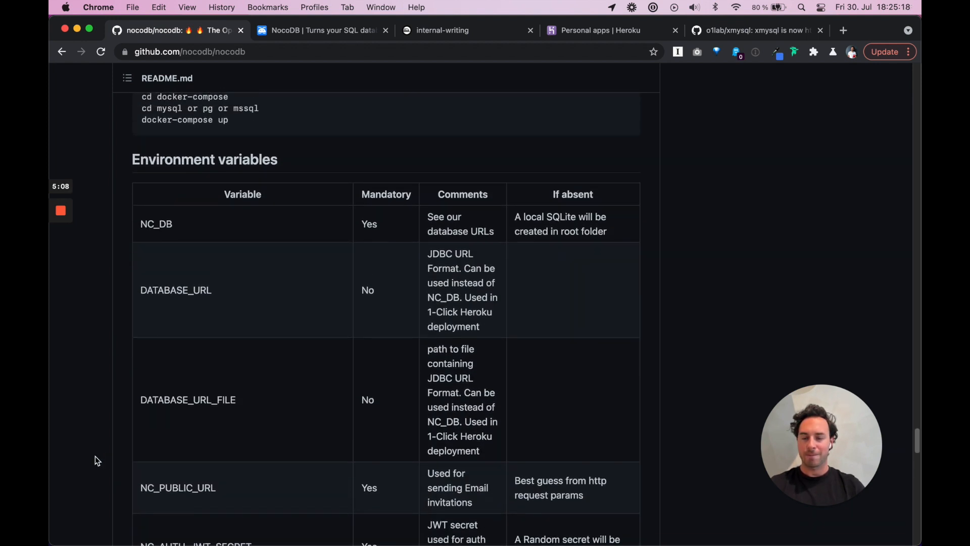
scroll(290, 369, down, 3)
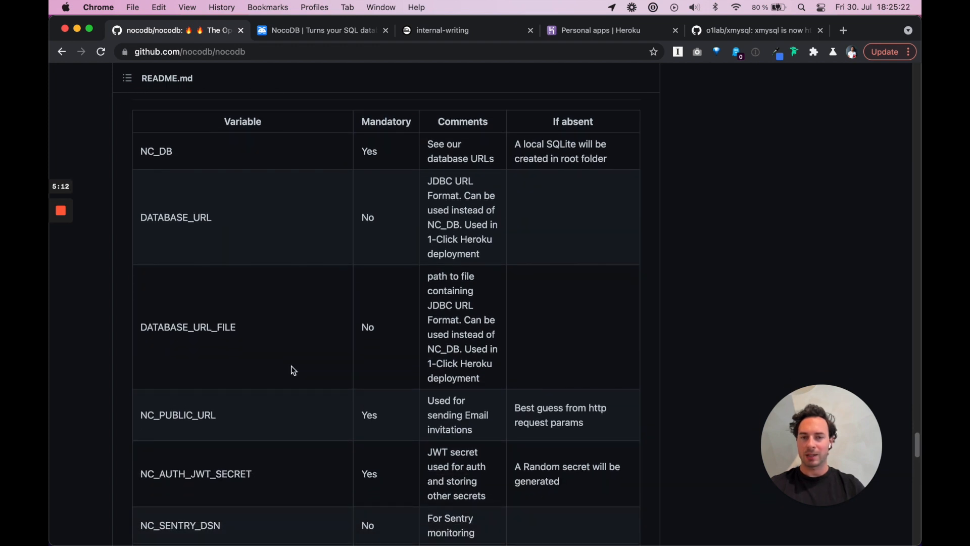
scroll(293, 371, down, 12)
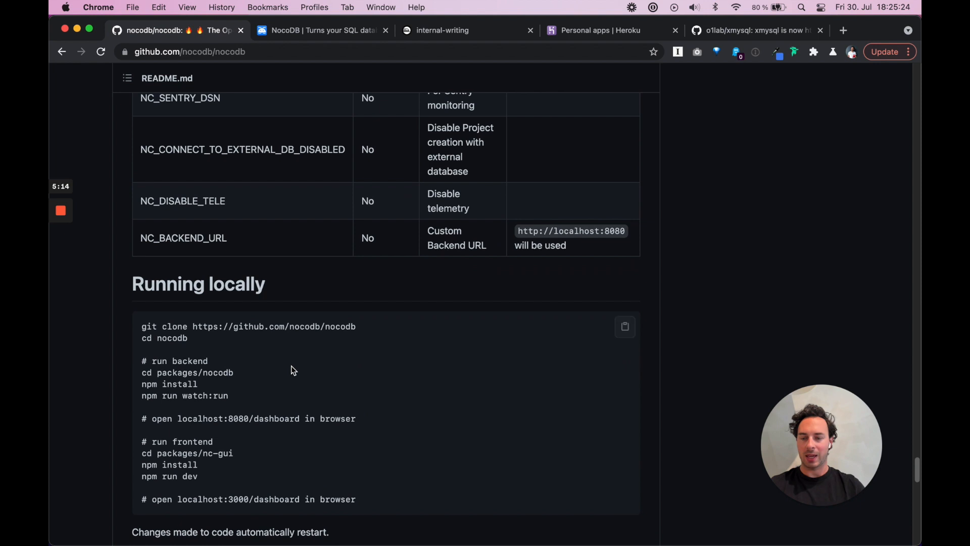
scroll(200, 373, down, 3)
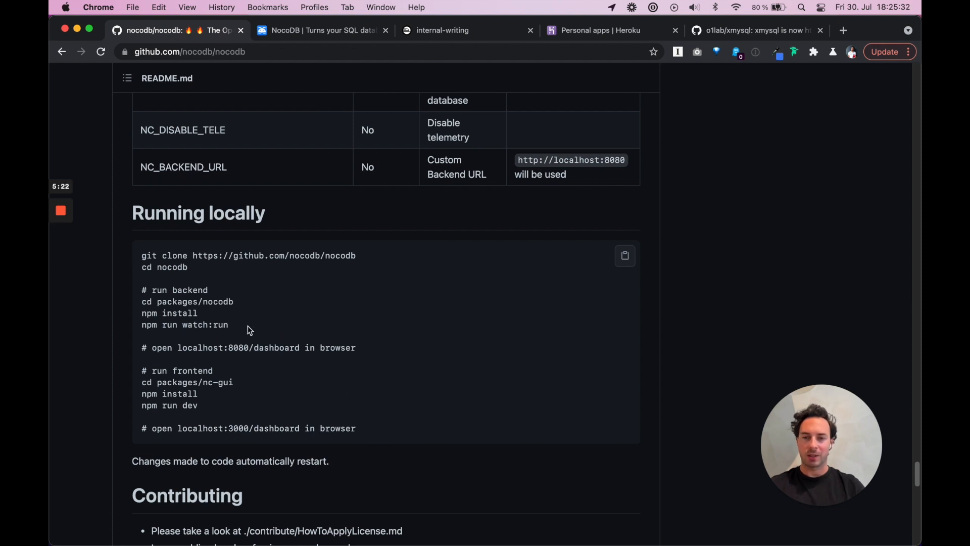
drag(235, 322, 143, 255)
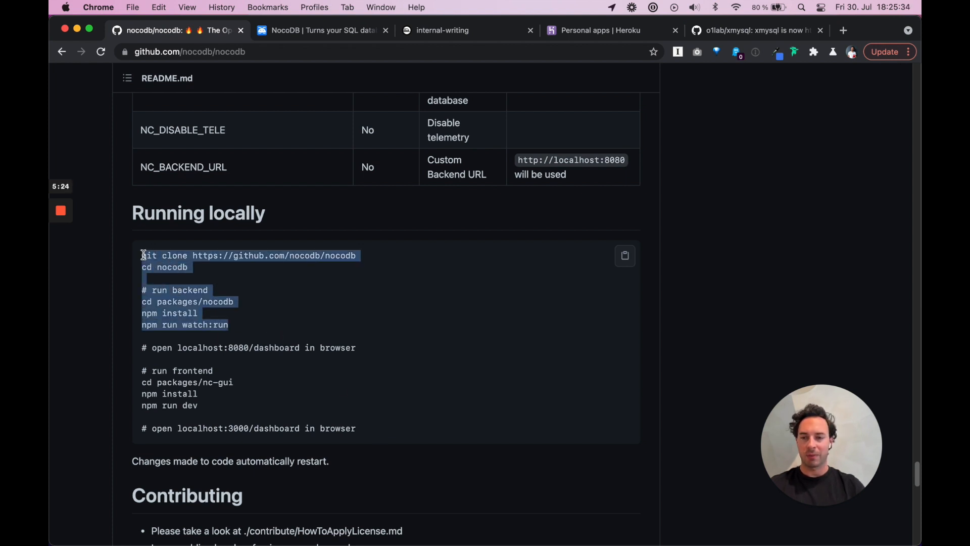
click(244, 322)
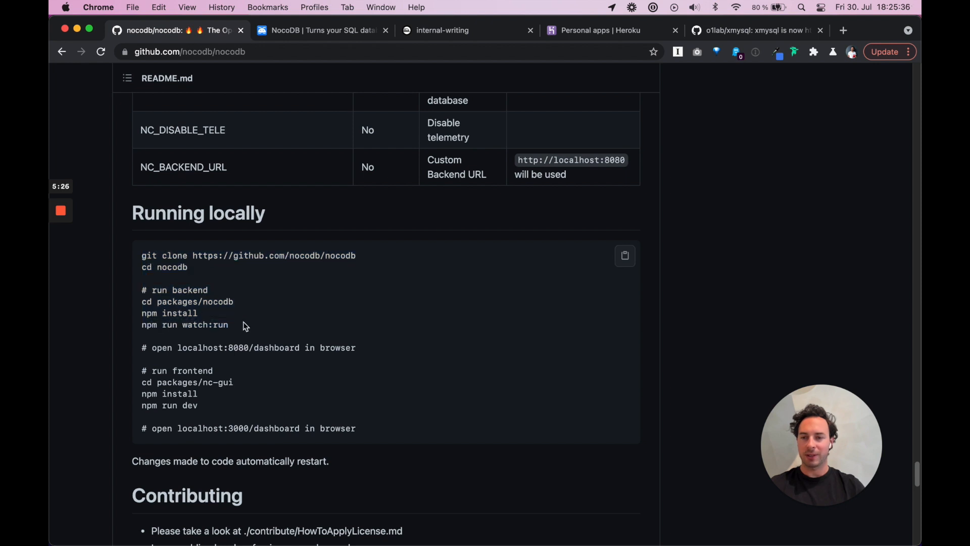
drag(241, 328, 143, 263)
double_click(234, 347)
click(283, 352)
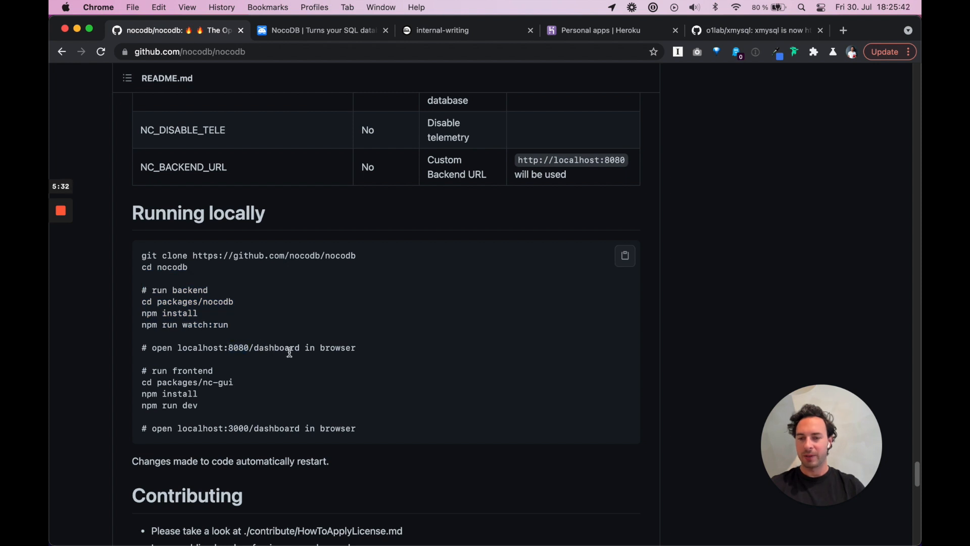
drag(226, 400, 149, 375)
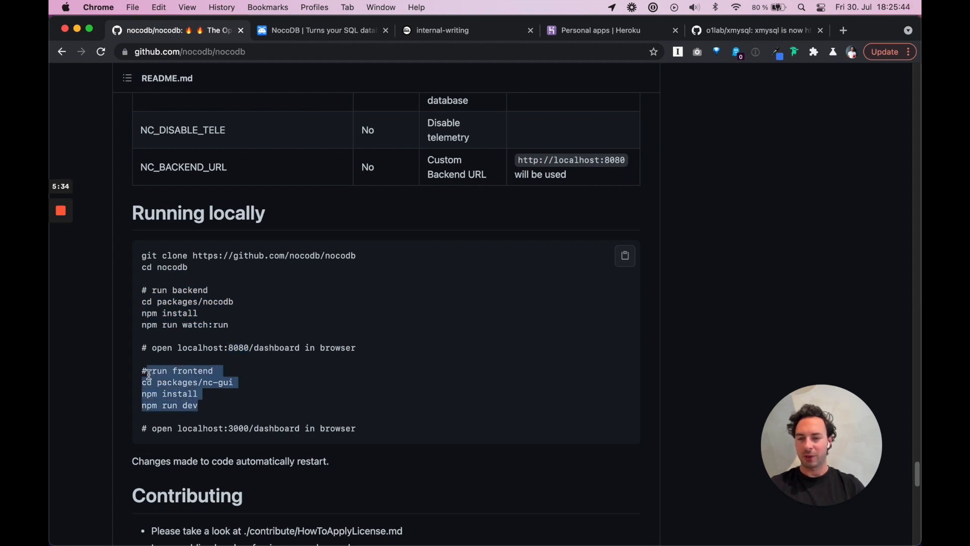
double_click(206, 383)
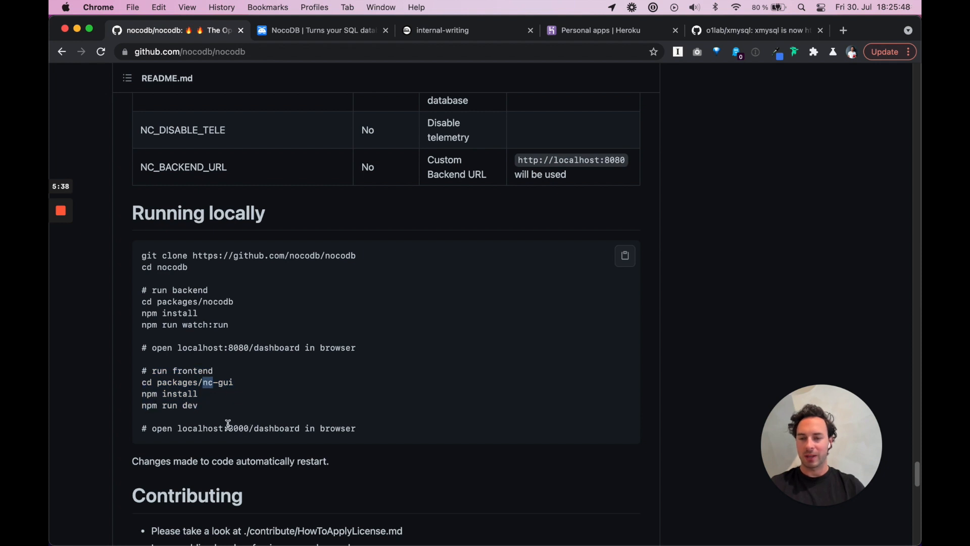
drag(227, 429, 301, 429)
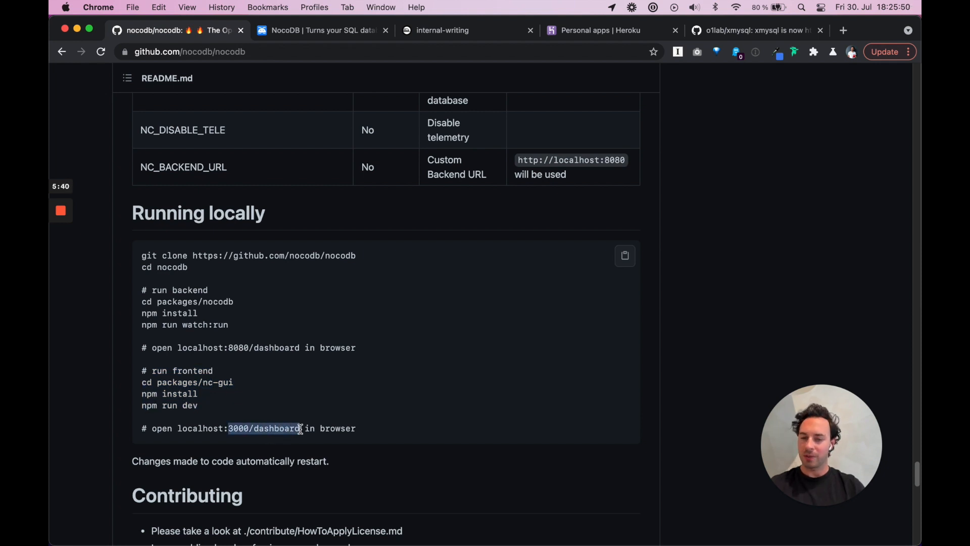
click(276, 428)
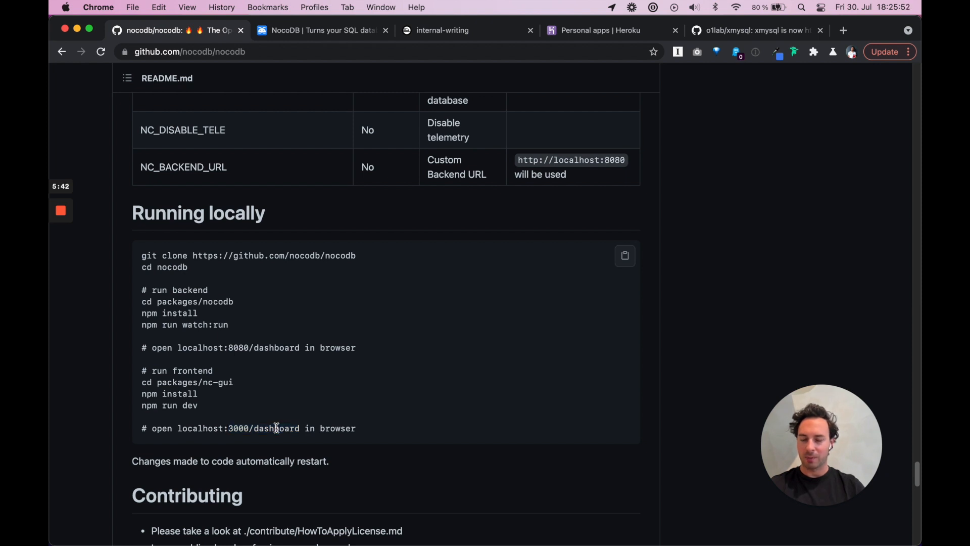
Scroll down through the README's Contributing and Contributors sections
scroll(277, 428, down, 2)
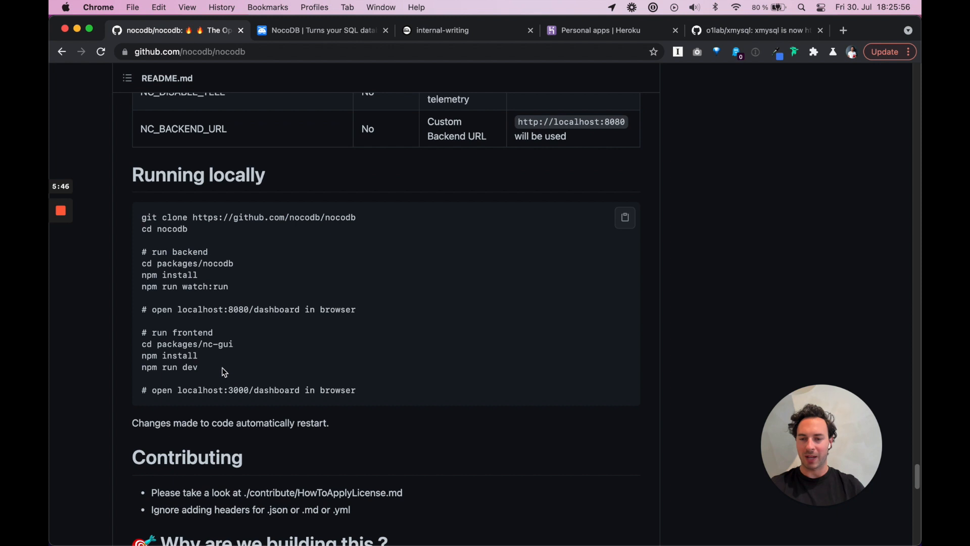
scroll(211, 380, down, 2)
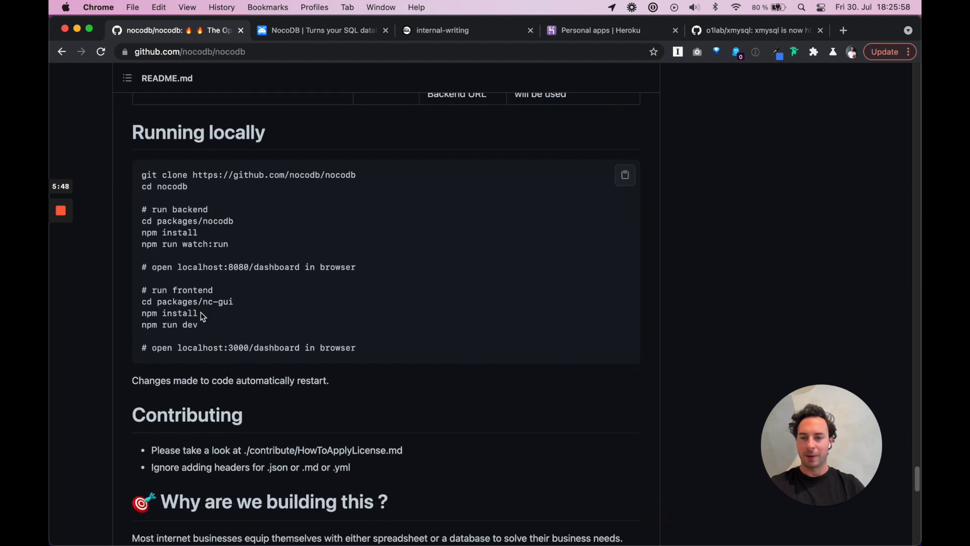
scroll(214, 344, down, 5)
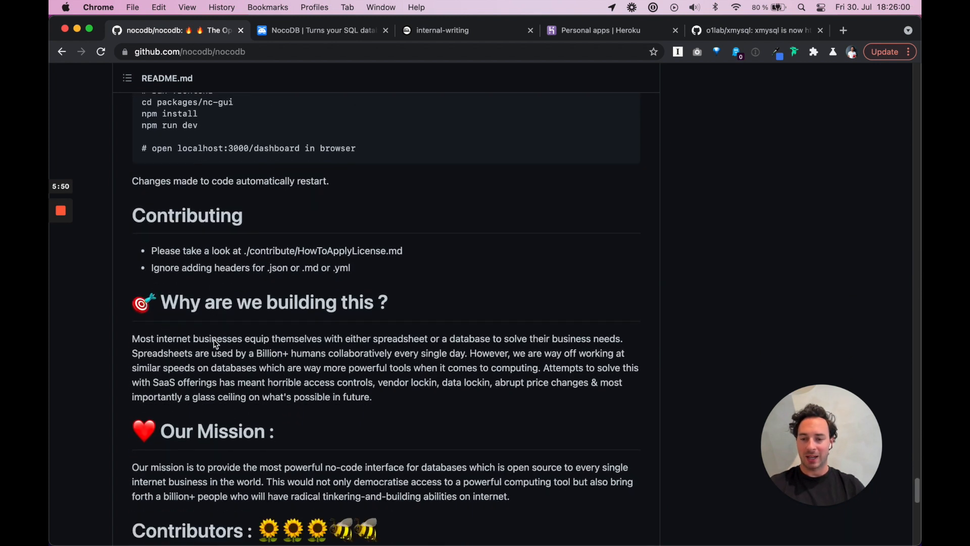
scroll(214, 344, down, 8)
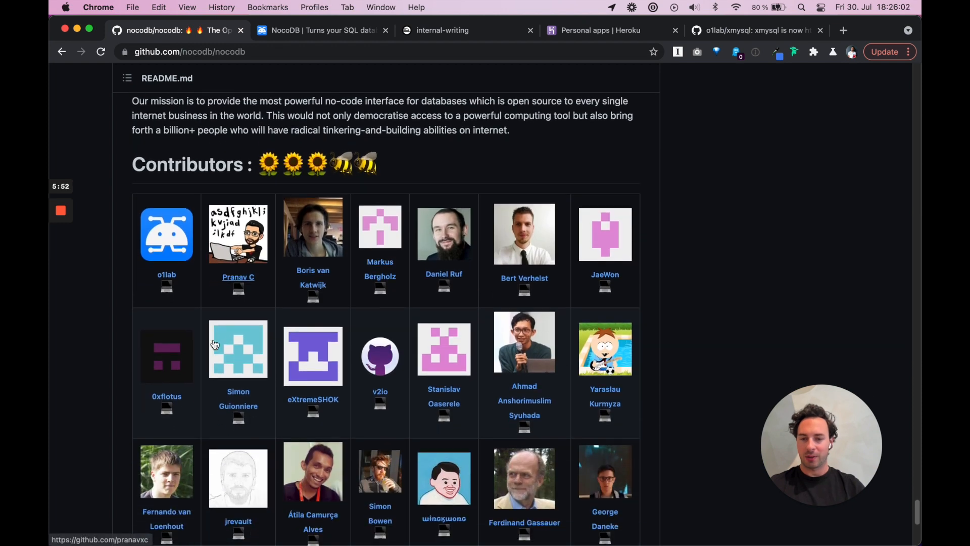
scroll(214, 344, down, 3)
Scroll back up to the repository file list showing the packages folder updated 7 hours ago
scroll(214, 344, up, 1)
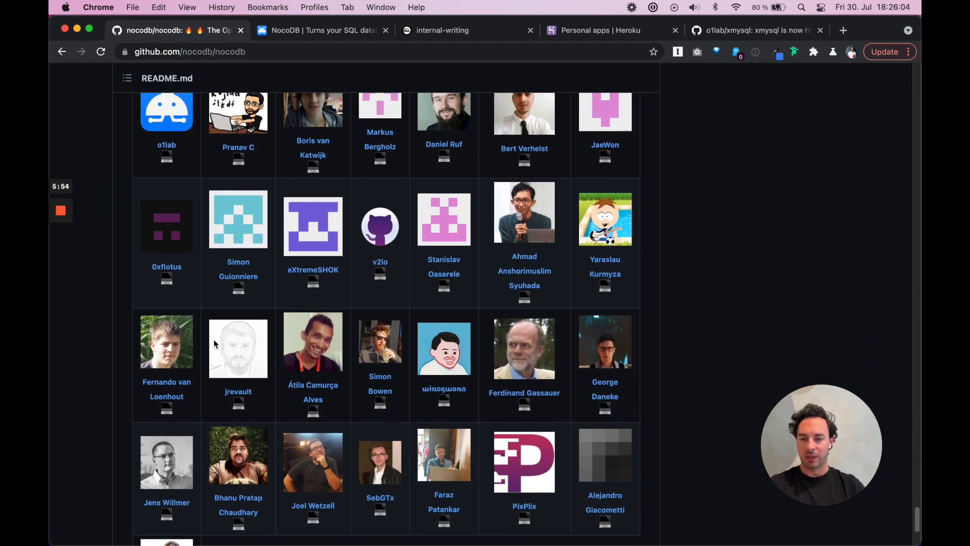
scroll(215, 344, up, 9)
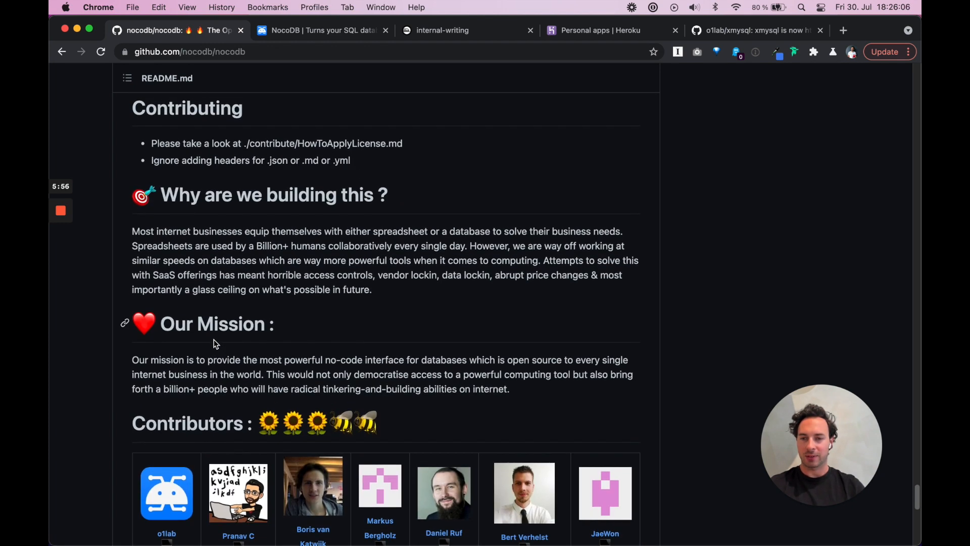
scroll(215, 345, up, 20)
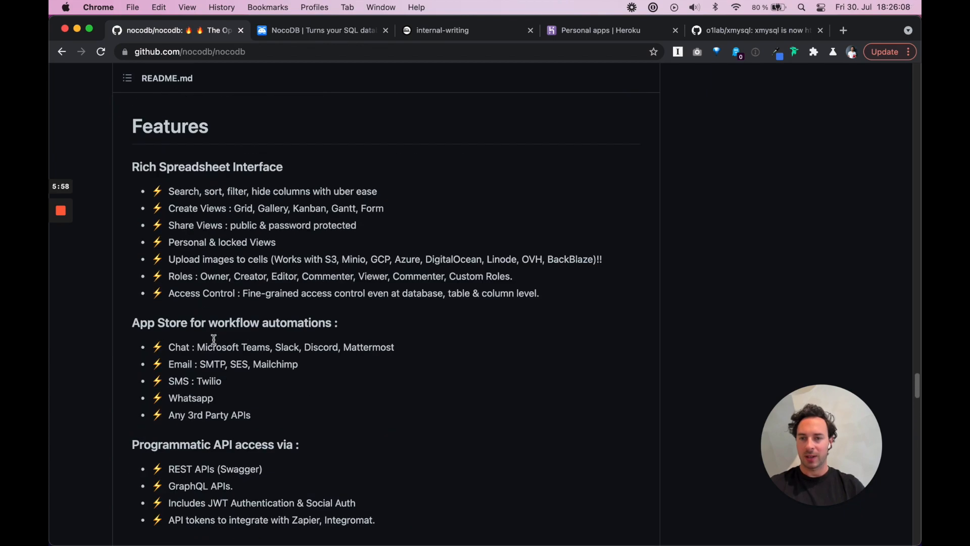
scroll(215, 344, up, 20)
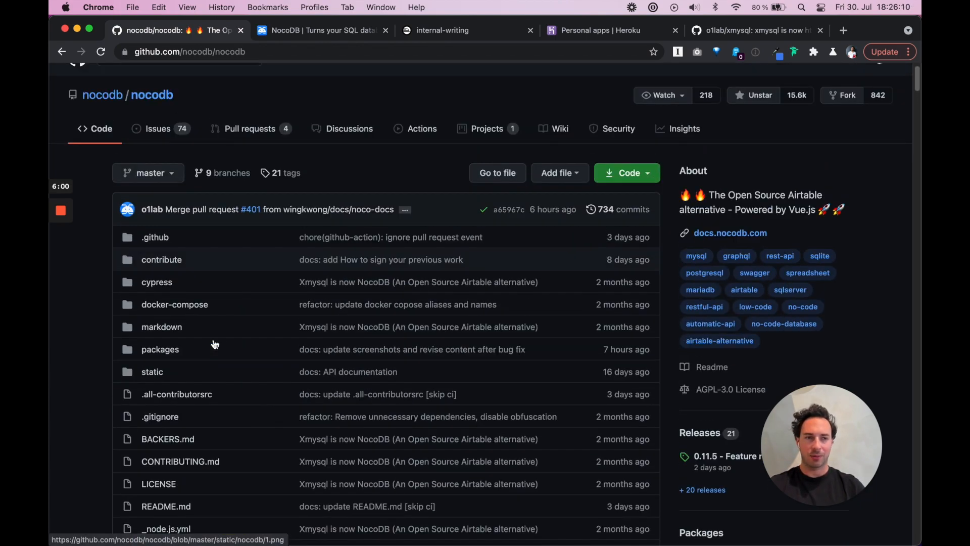
scroll(215, 344, down, 5)
scroll(216, 344, up, 5)
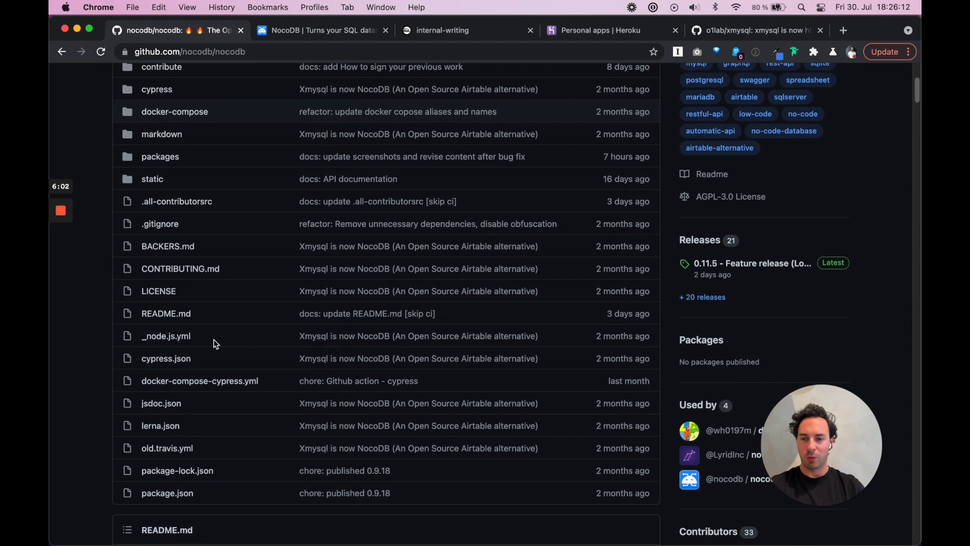
scroll(212, 342, down, 1)
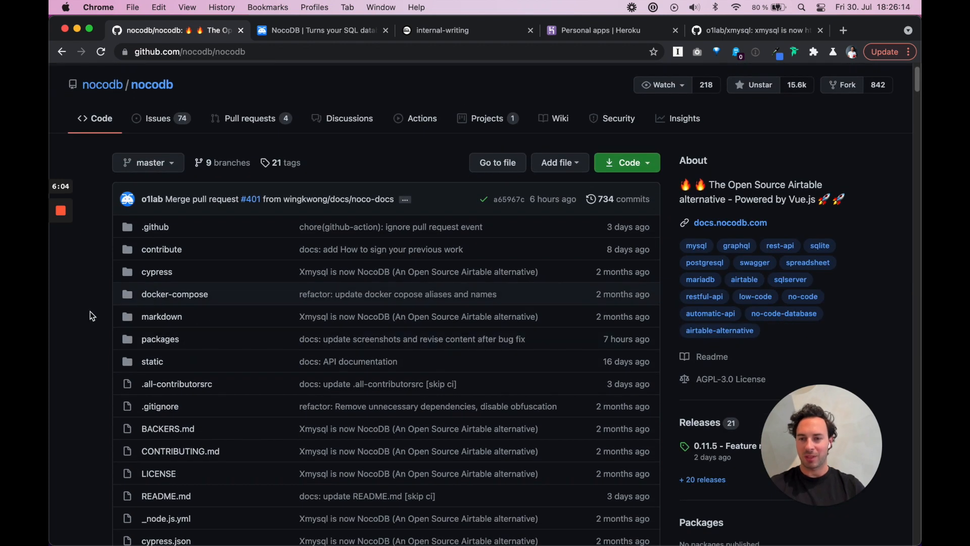
scroll(97, 308, up, 1)
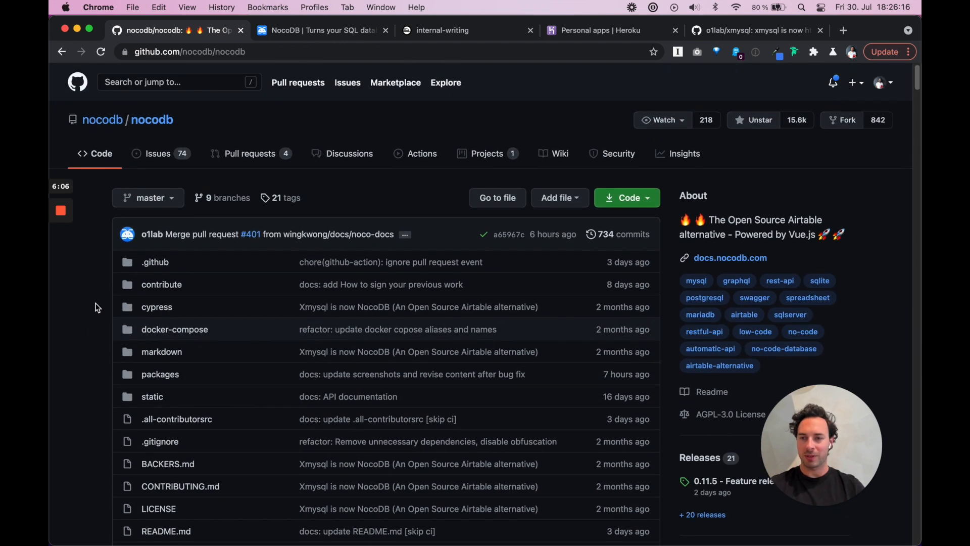
scroll(98, 308, down, 3)
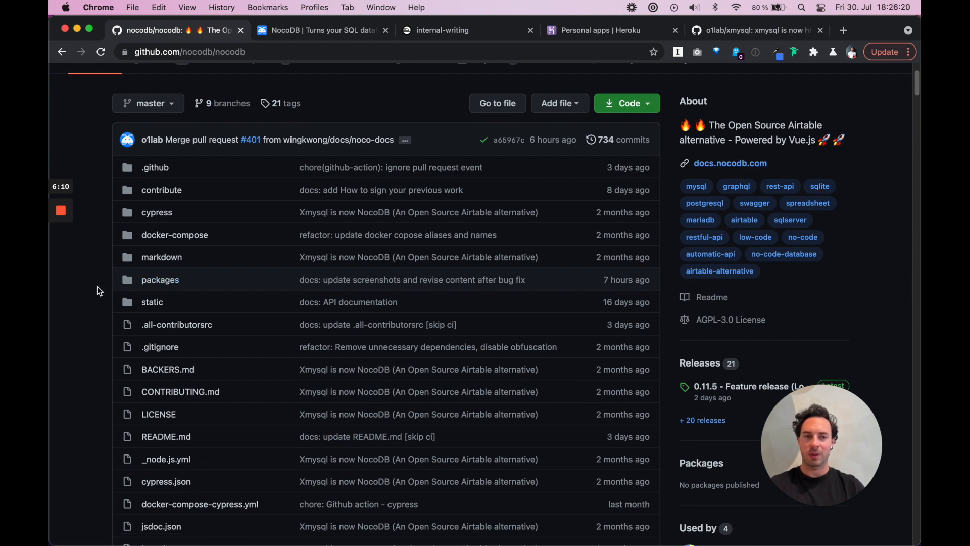
scroll(98, 288, up, 3)
scroll(97, 287, down, 3)
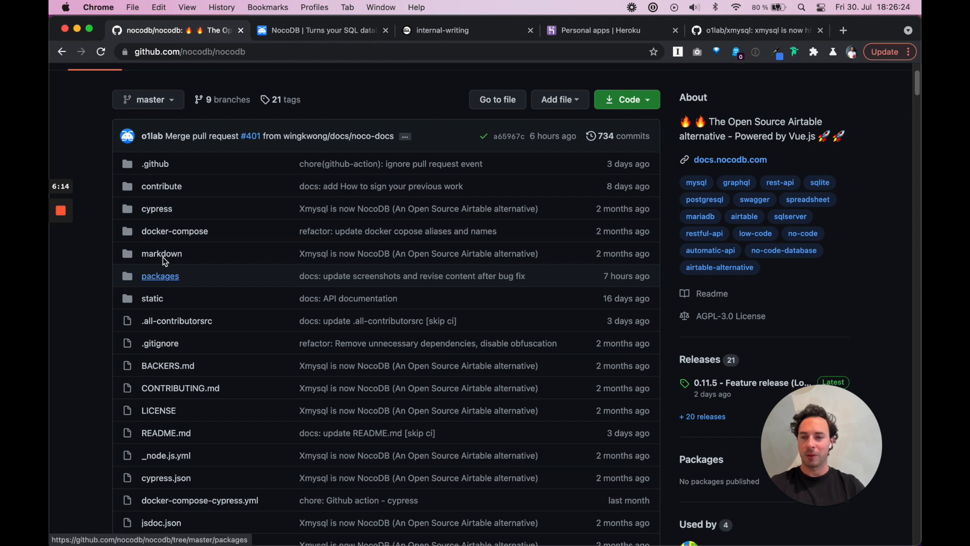
scroll(240, 360, down, 3)
scroll(240, 356, up, 3)
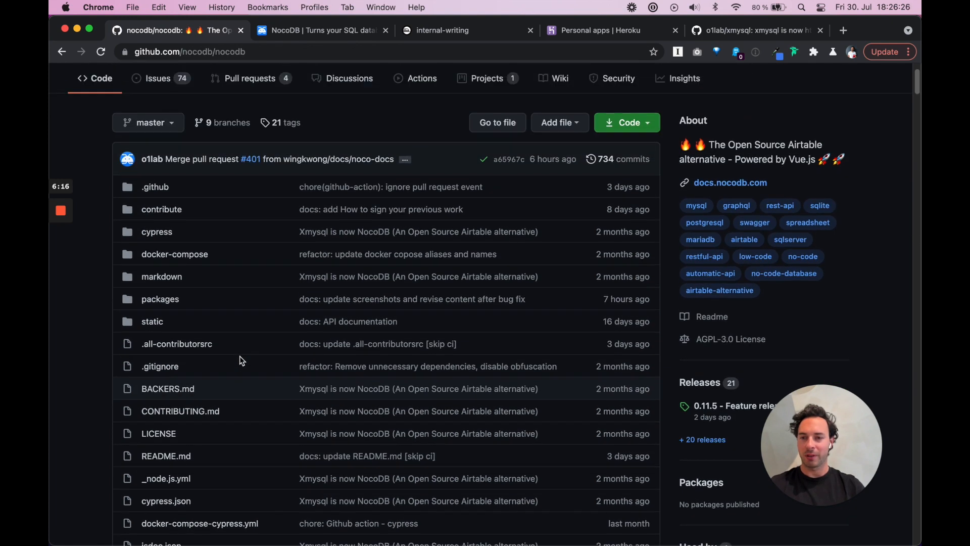
click(160, 301)
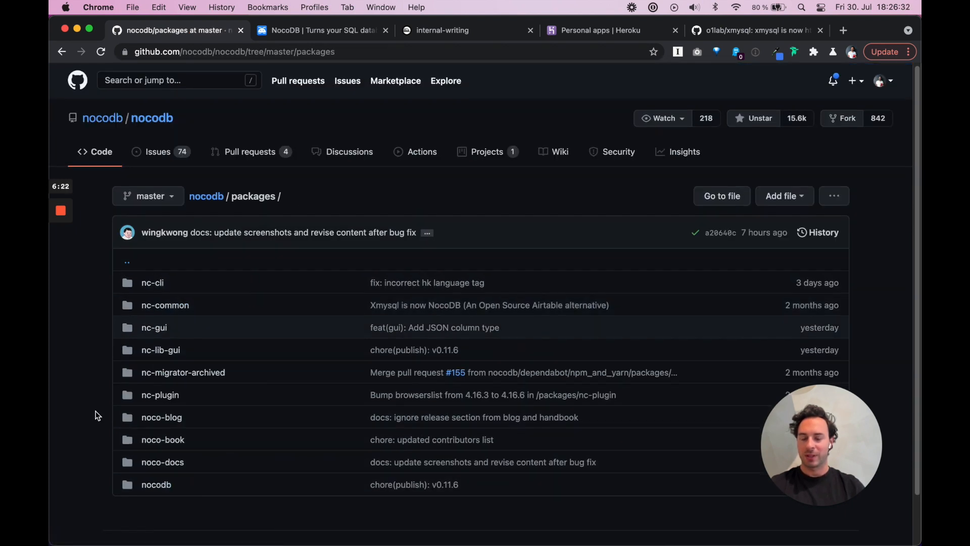
scroll(95, 411, down, 2)
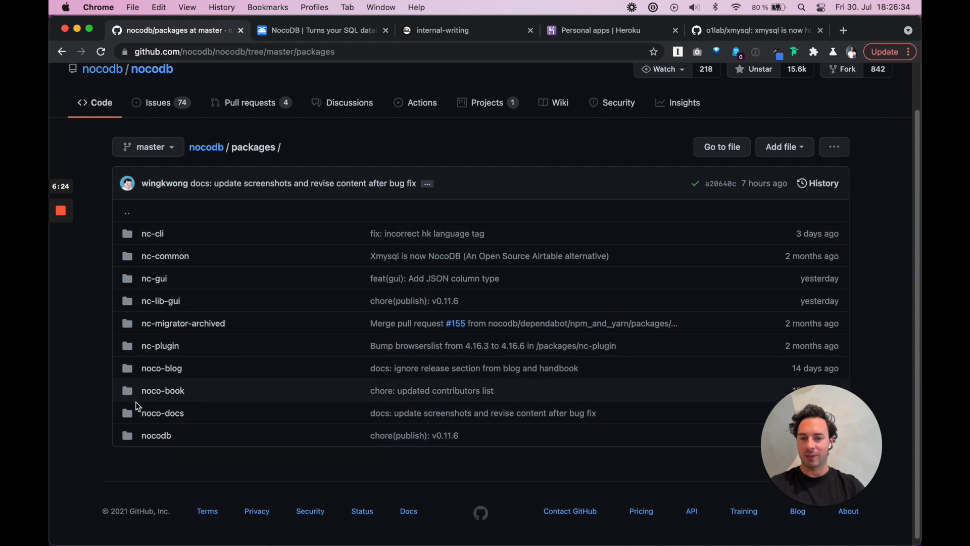
click(144, 439)
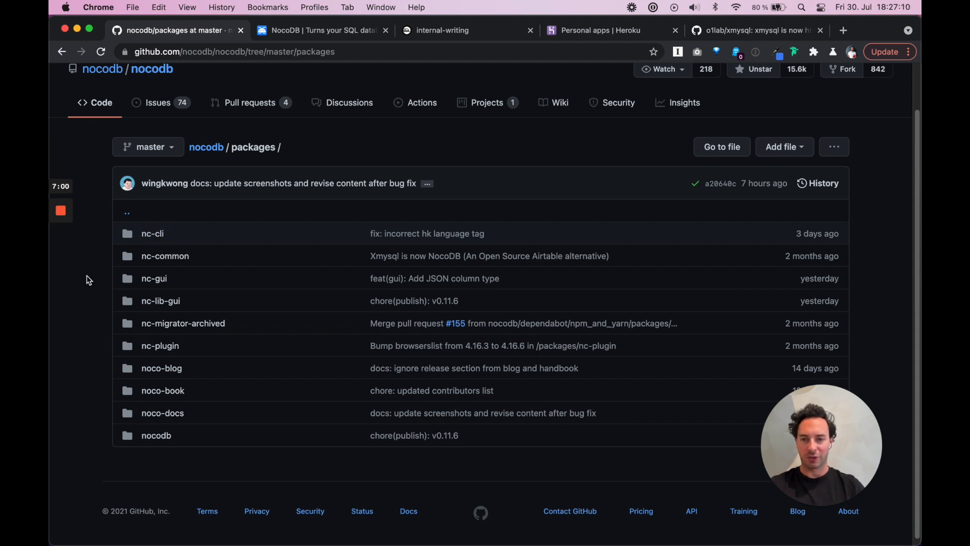
scroll(89, 280, left, 5)
scroll(443, 299, up, 2)
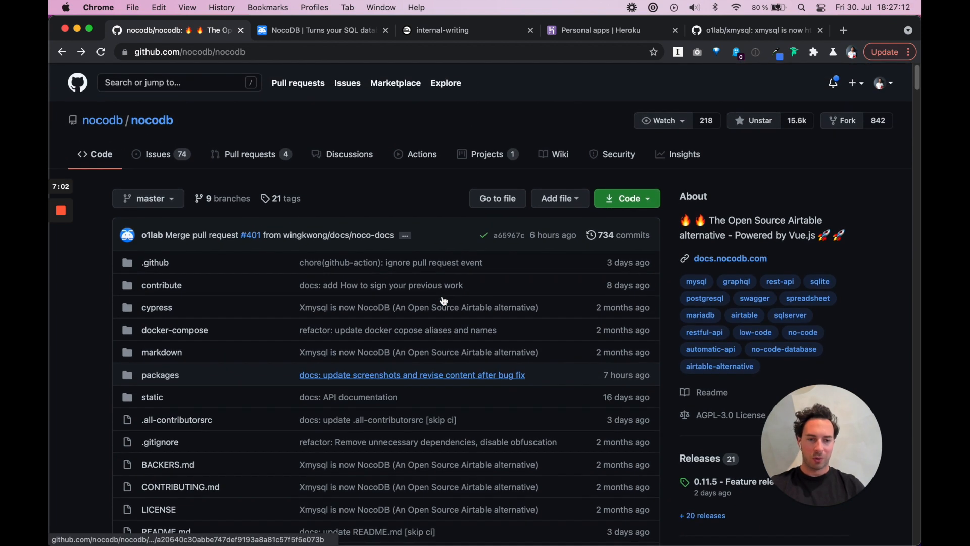
Launch a Gitpod workspace by prefixing the nocodb/nocodb GitHub URL with gitpod.io/#
click(137, 54)
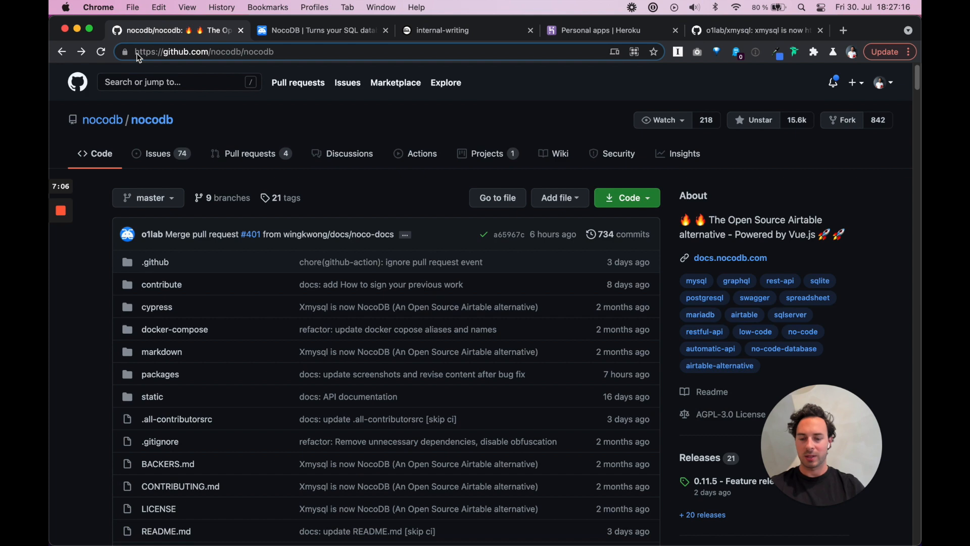
text(gitpod.io/#)
key(Return)
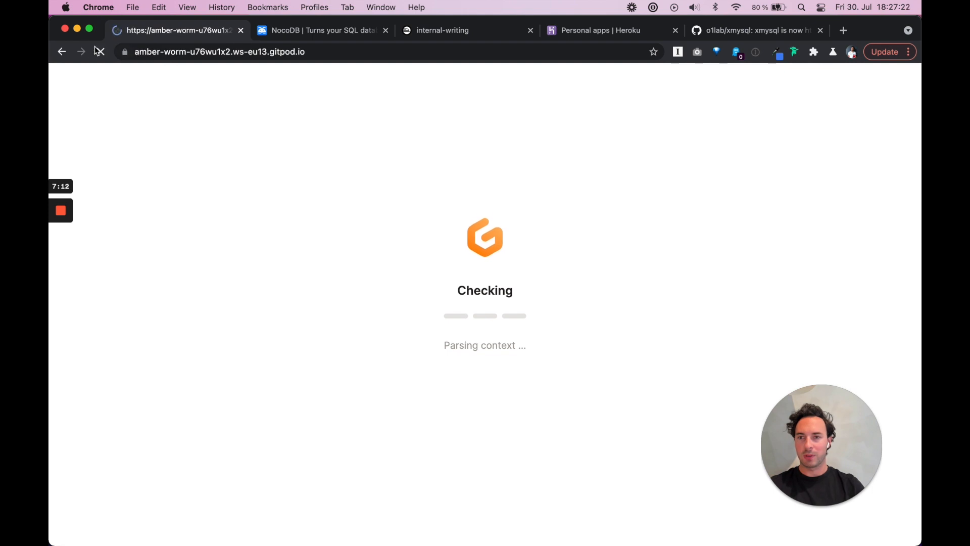
Reopen the nocodb GitHub repo from history in a new tab and place the Gitpod tab after it
right_click(61, 51)
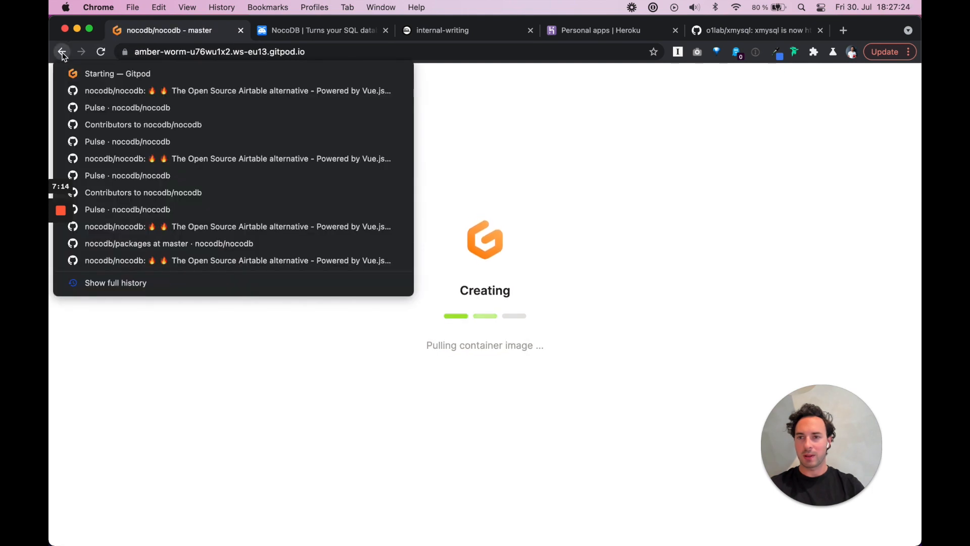
super+click(88, 90)
click(284, 34)
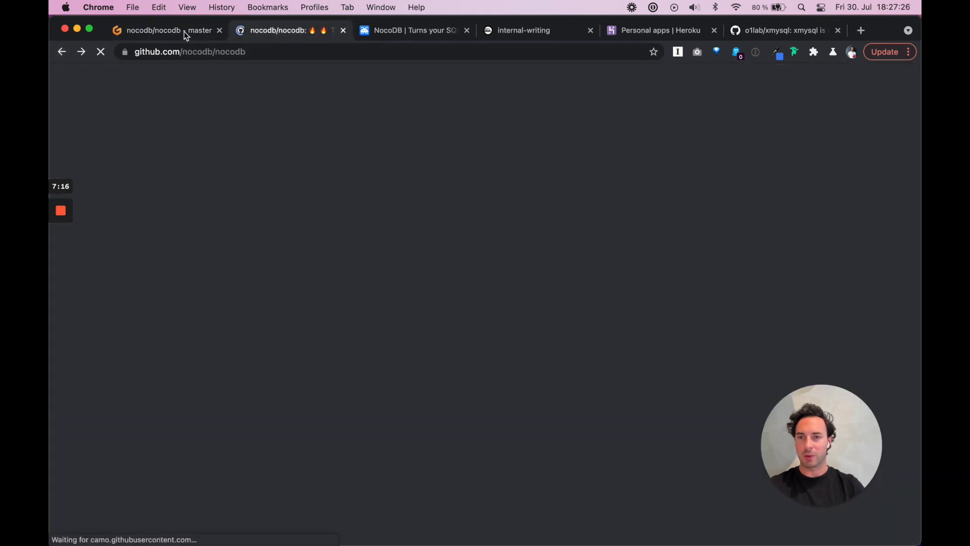
drag(174, 31, 284, 34)
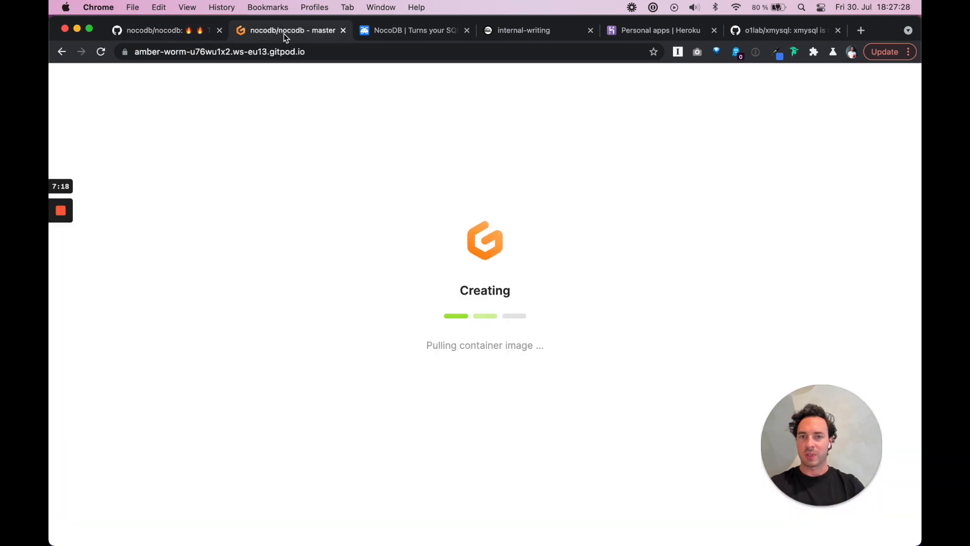
Show the nocodb.com landing page, highlighting 'Open Source', 'Airtable' and '#NoCode', then close the xmysql tab
click(414, 30)
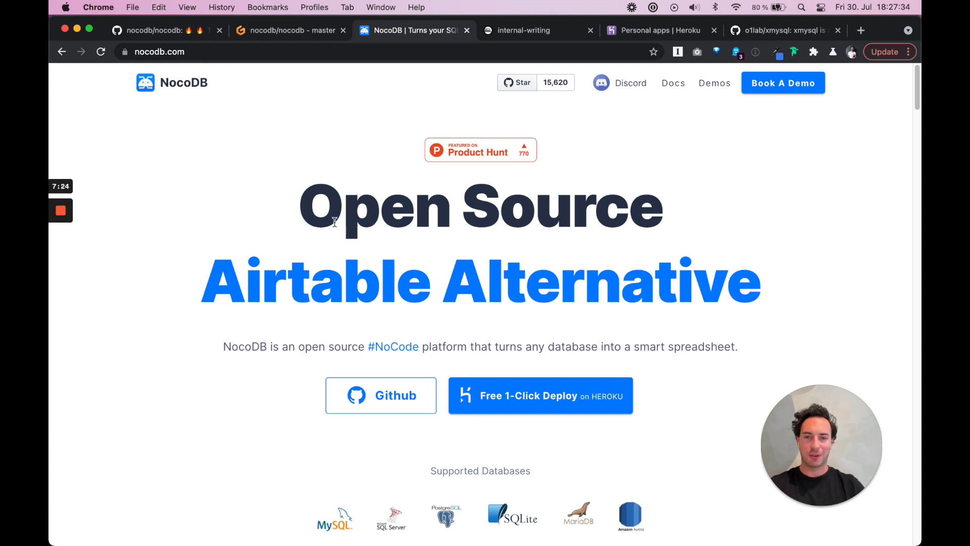
drag(306, 212, 654, 231)
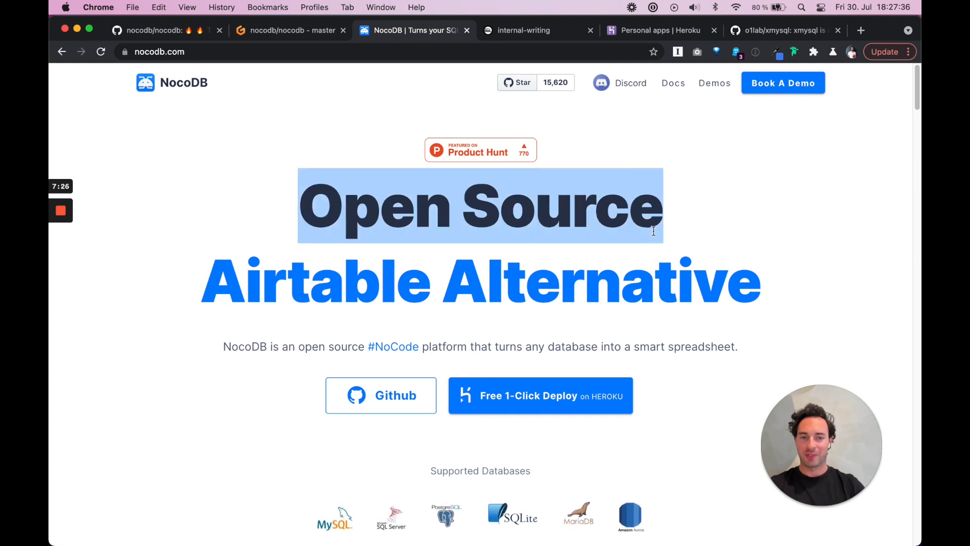
double_click(309, 278)
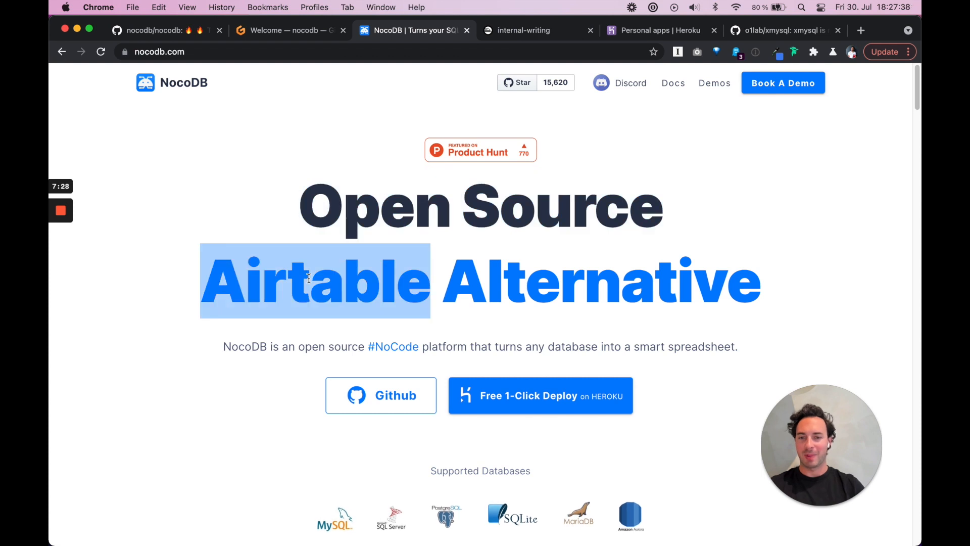
click(347, 260)
drag(419, 348, 368, 347)
click(462, 351)
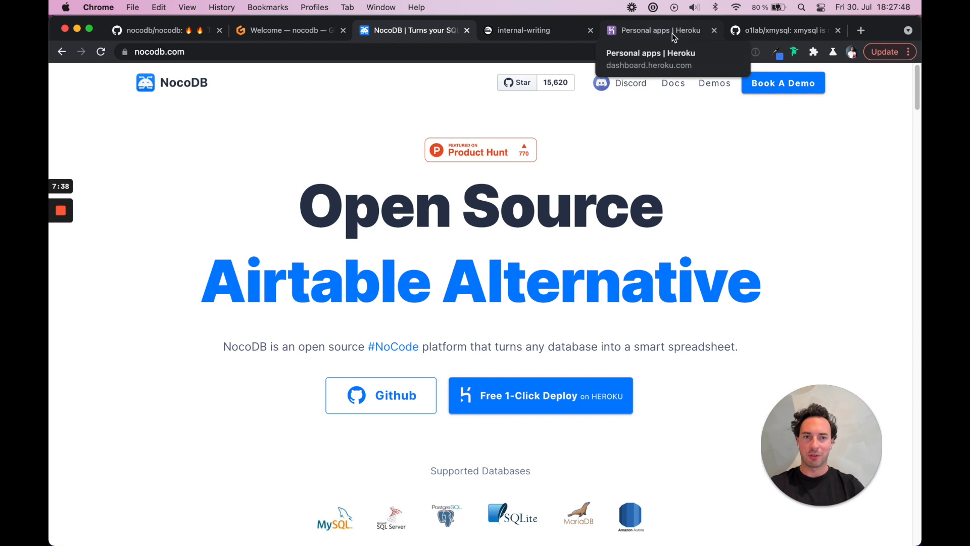
click(838, 30)
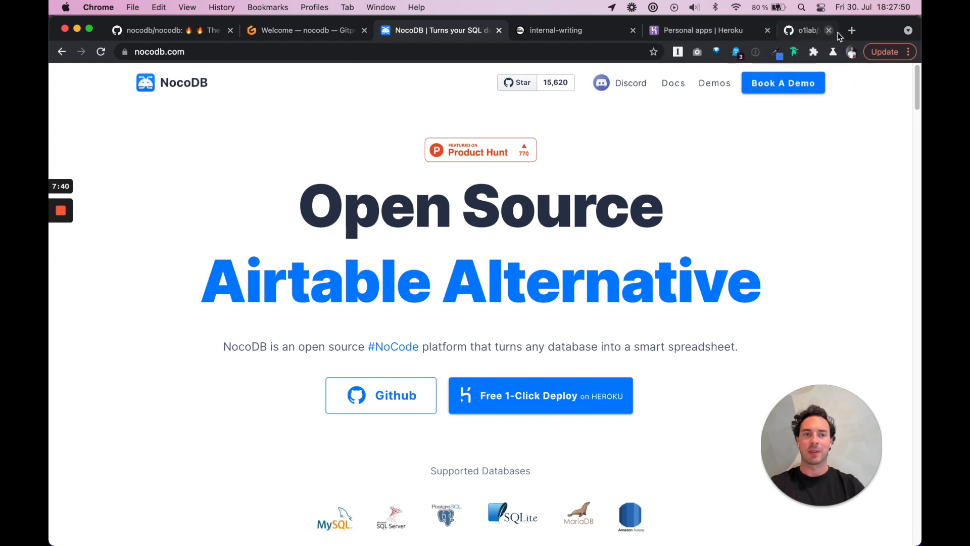
In the Gitpod workspace, replace the first bash terminal with a new one
click(321, 33)
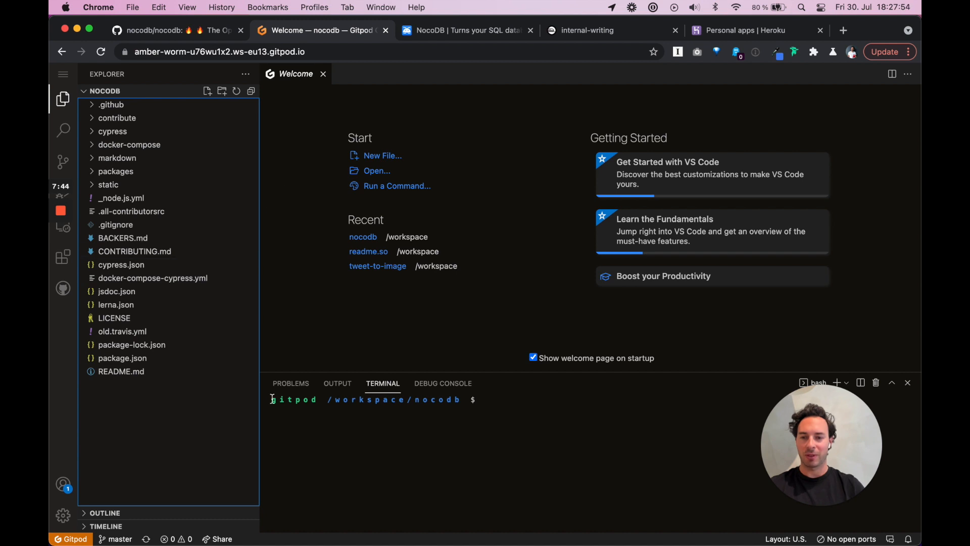
click(839, 383)
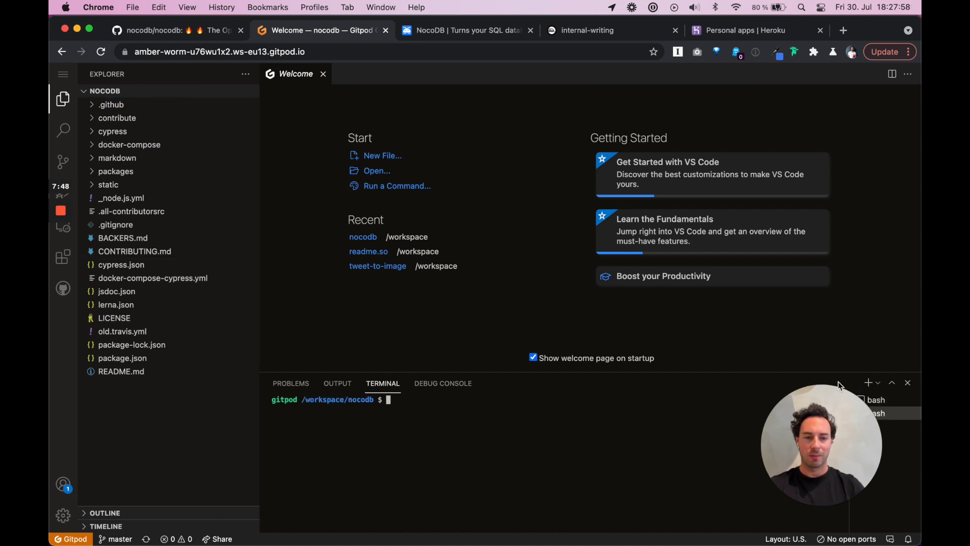
click(910, 400)
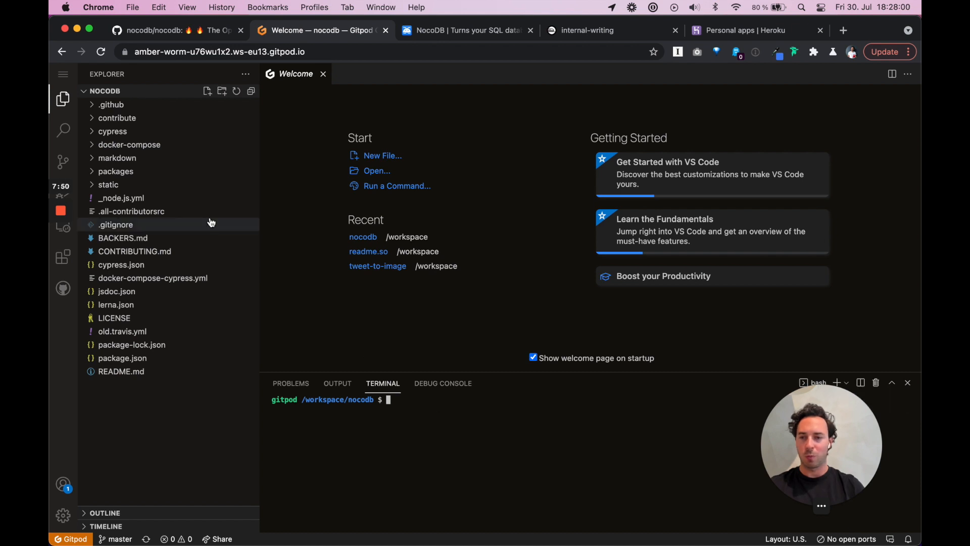
Open packages/nocodb/package.json, scroll through its scripts and dependencies, and expand the src folder
click(94, 174)
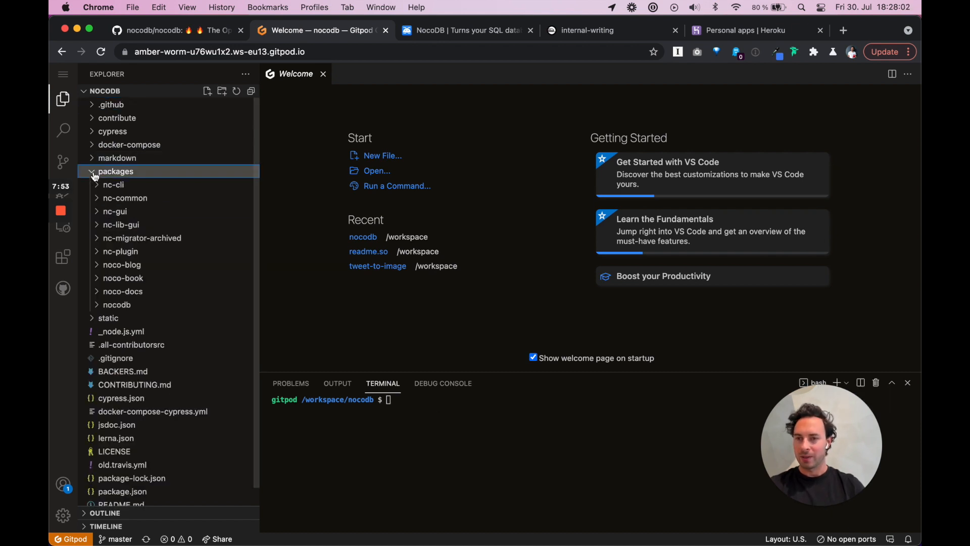
click(112, 306)
scroll(112, 310, down, 5)
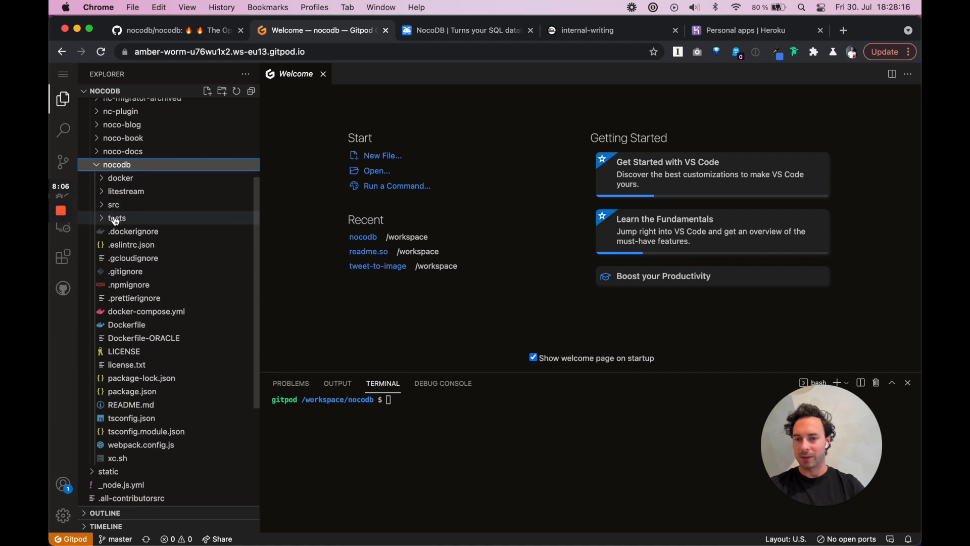
click(140, 395)
scroll(474, 247, down, 20)
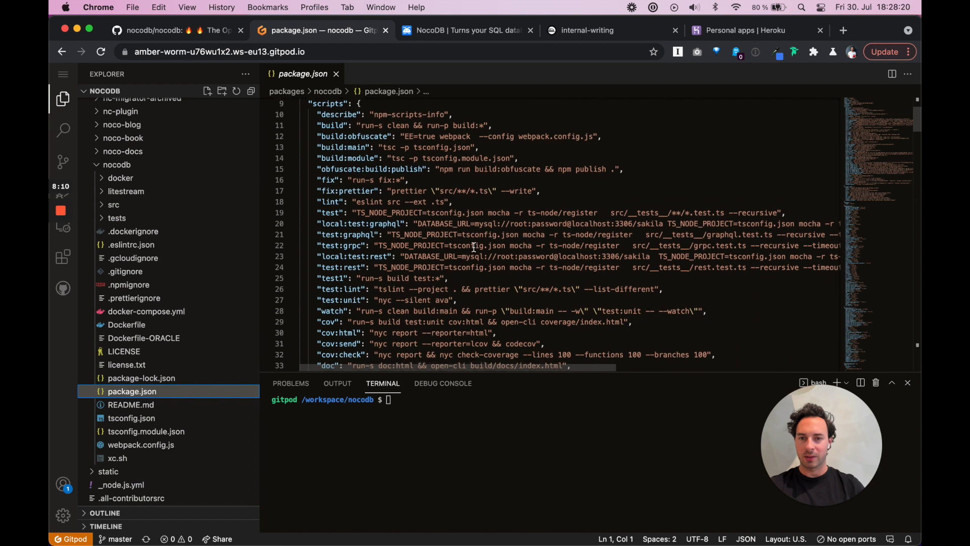
scroll(474, 248, down, 6)
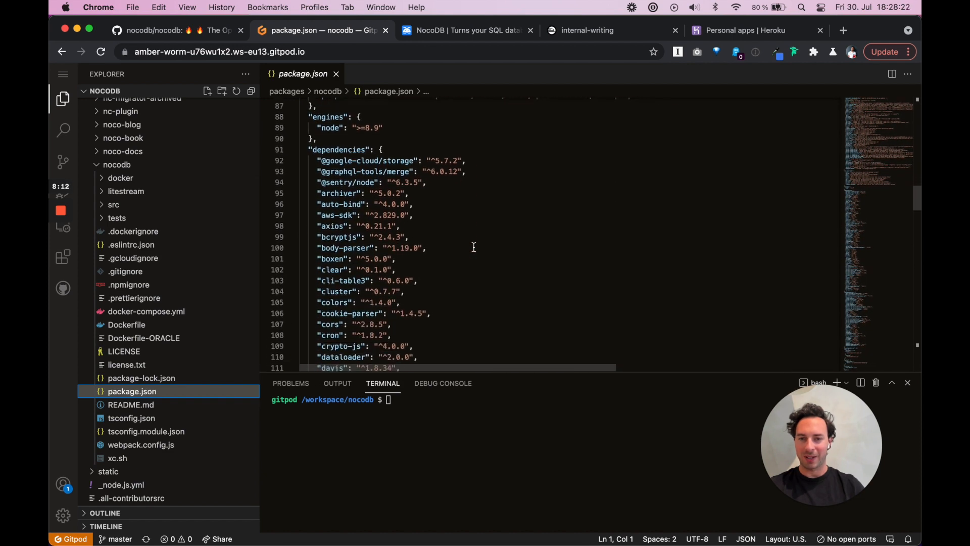
scroll(474, 247, down, 5)
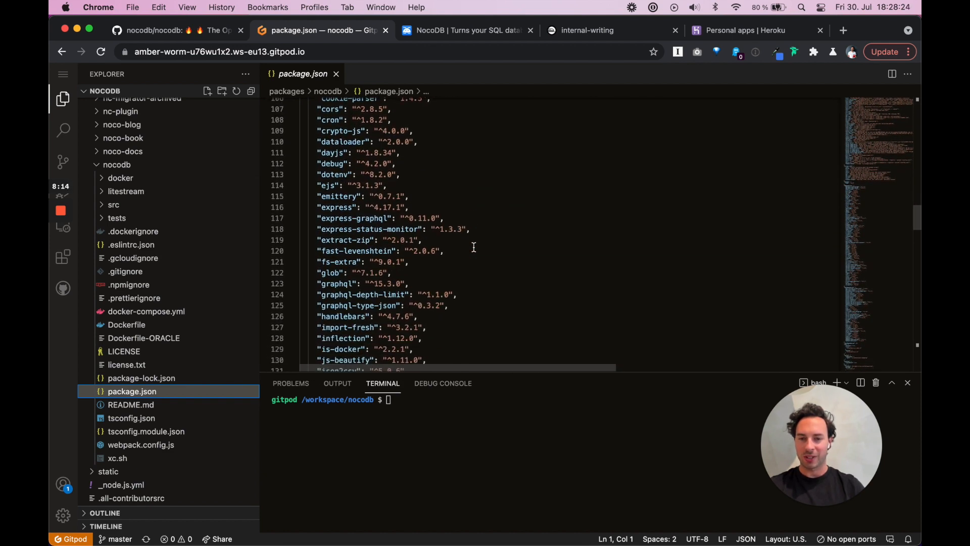
click(115, 205)
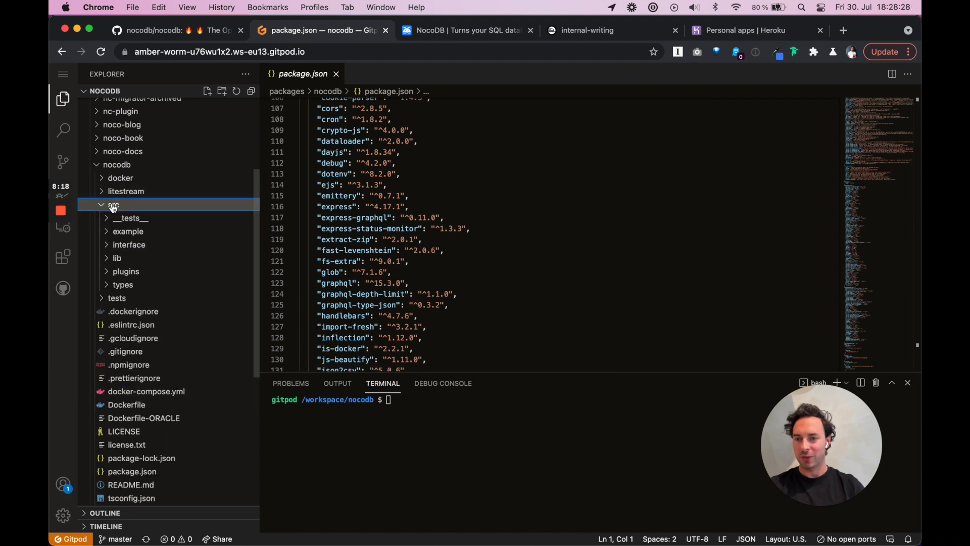
click(195, 30)
Find NC_DB in the README's Environment variables table and highlight its local SQLite fallback
scroll(400, 411, down, 15)
scroll(401, 411, down, 20)
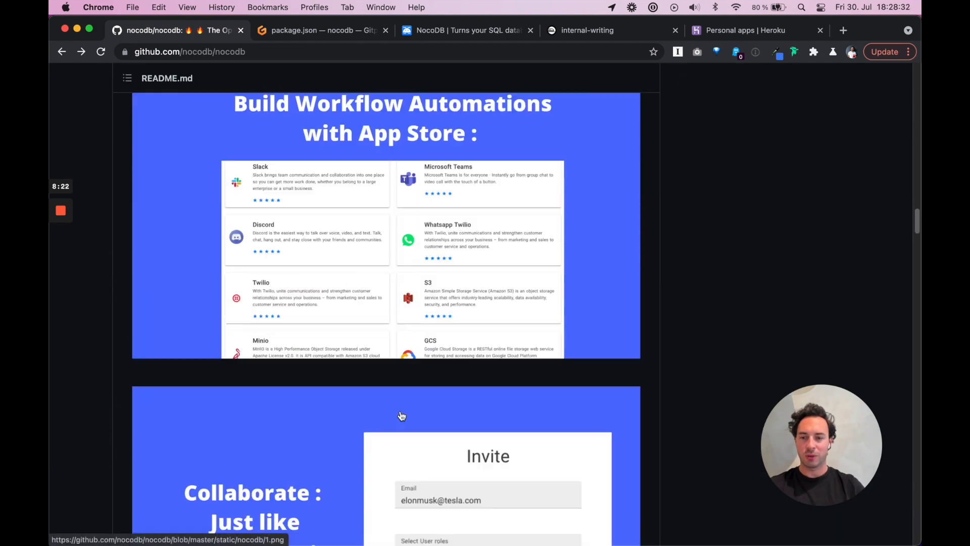
scroll(402, 416, down, 20)
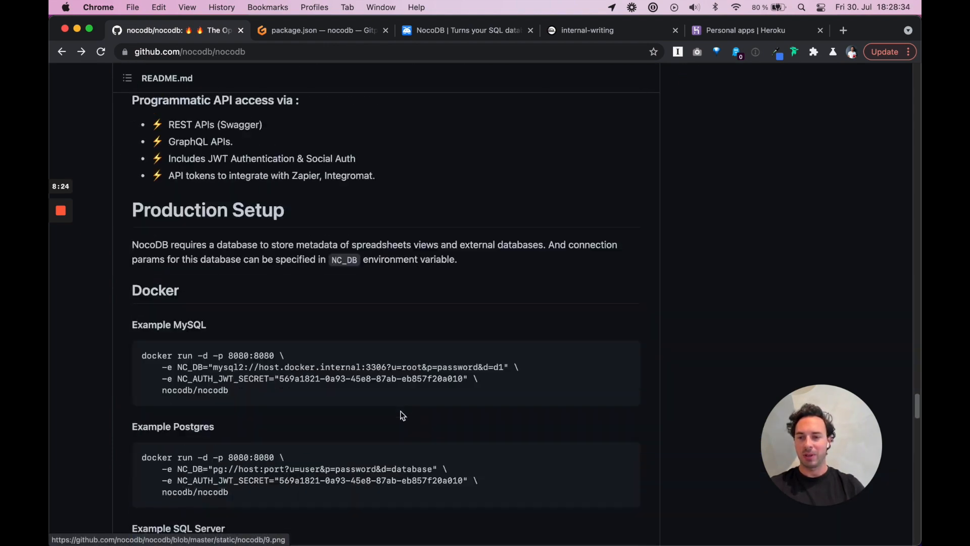
scroll(400, 410, up, 1)
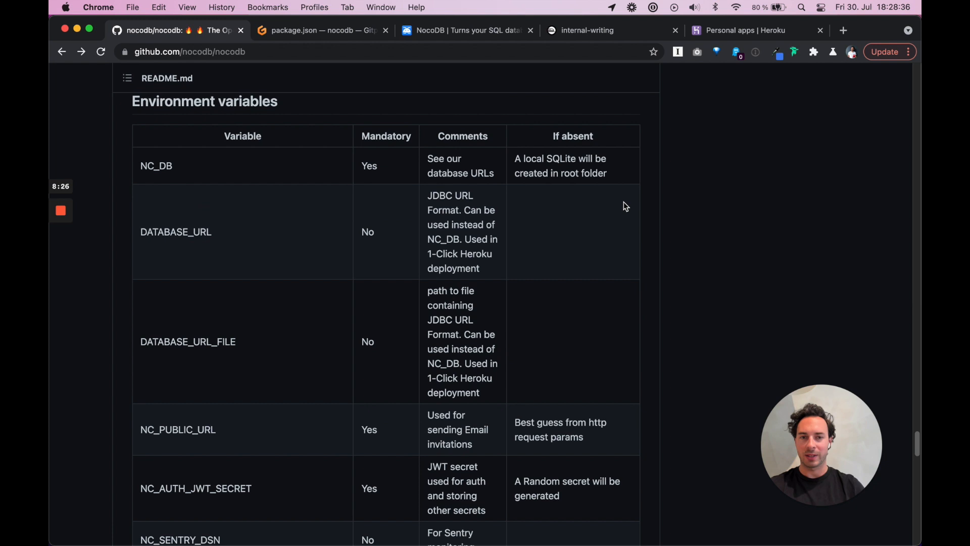
drag(603, 174, 523, 153)
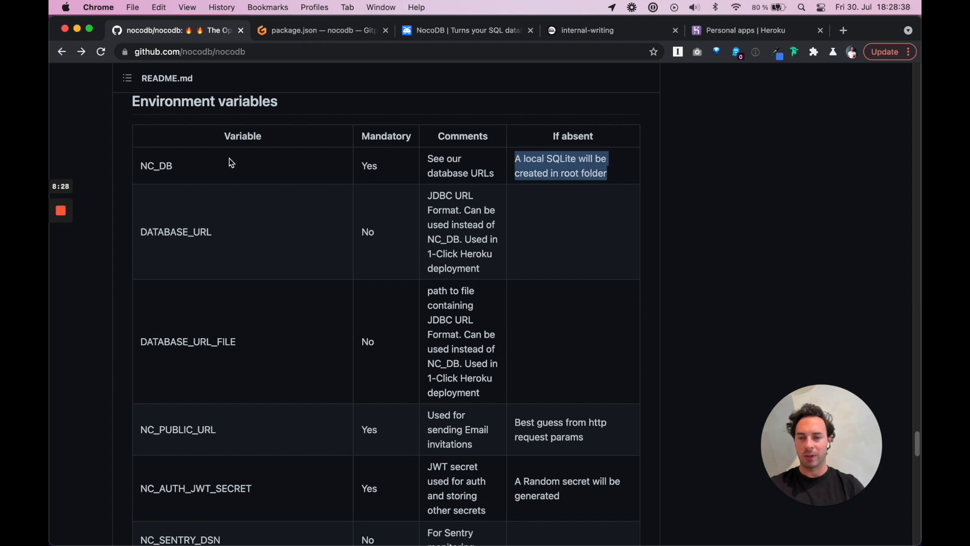
double_click(156, 167)
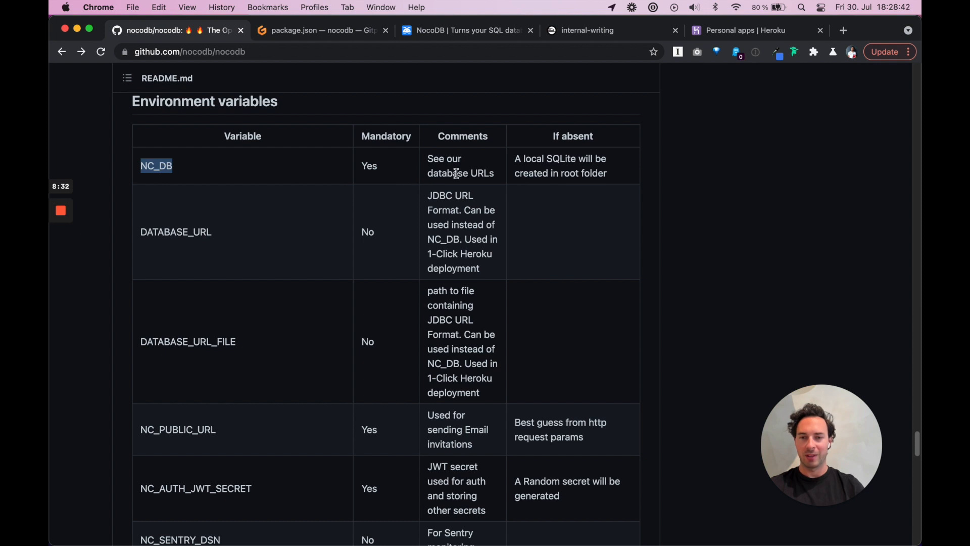
drag(517, 162, 600, 176)
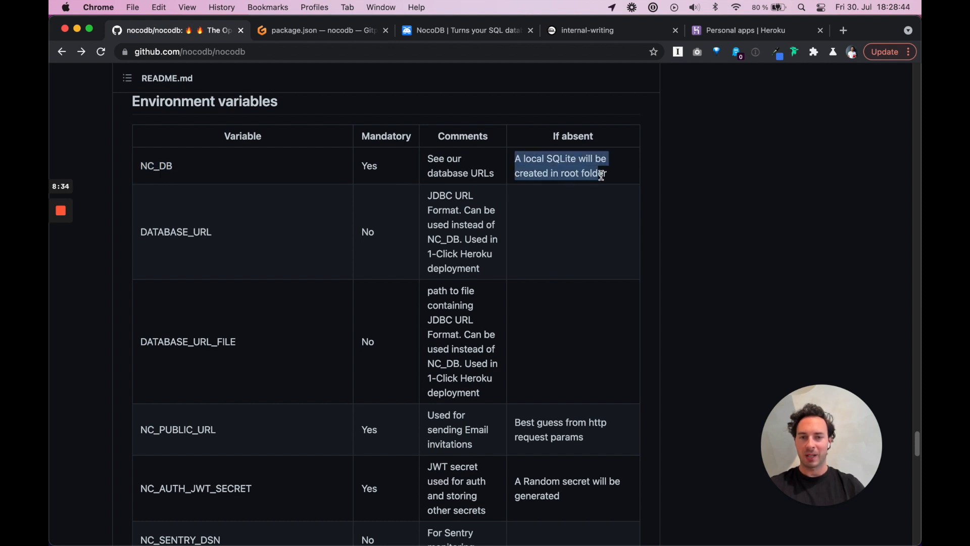
click(333, 37)
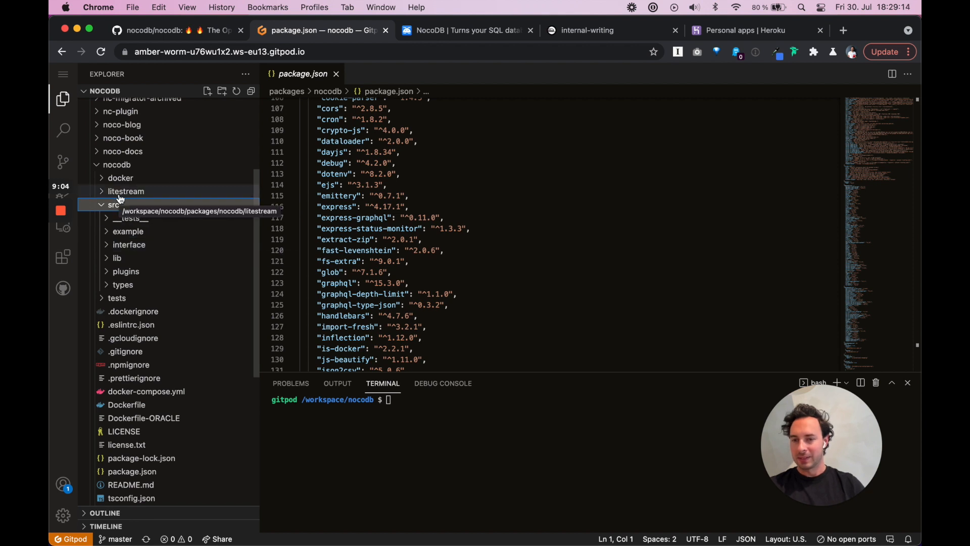
Scroll the Explorer and focus the workspace terminal at the /workspace/nocodb prompt
scroll(126, 377, down, 3)
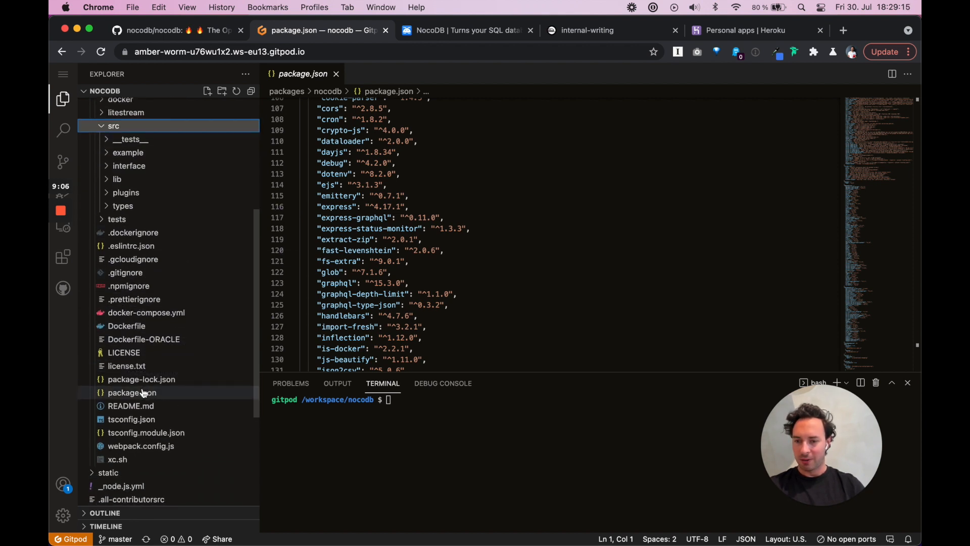
click(425, 409)
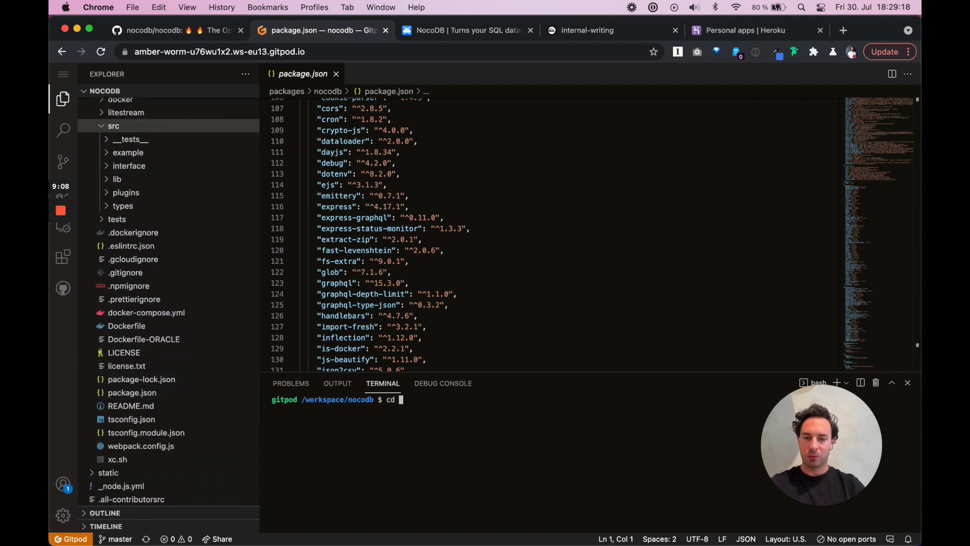
Run cd packages/nocodb/ and touch .env in the workspace terminal
text(cd pack)
key(Tab)
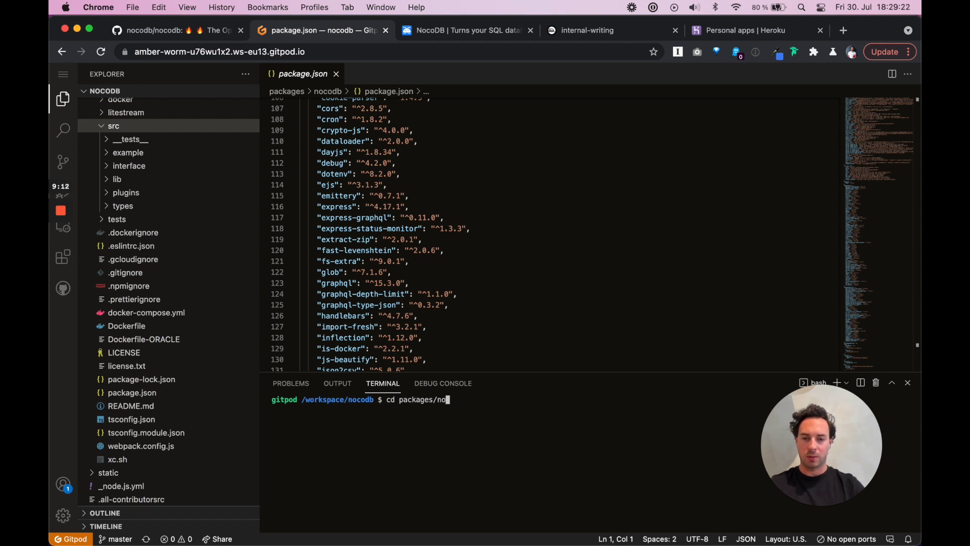
key(Return)
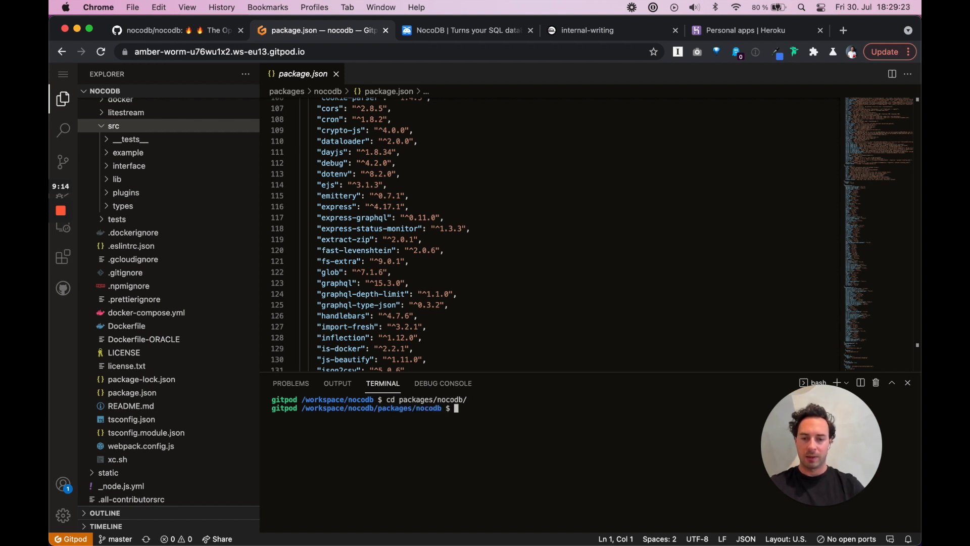
key(Return)
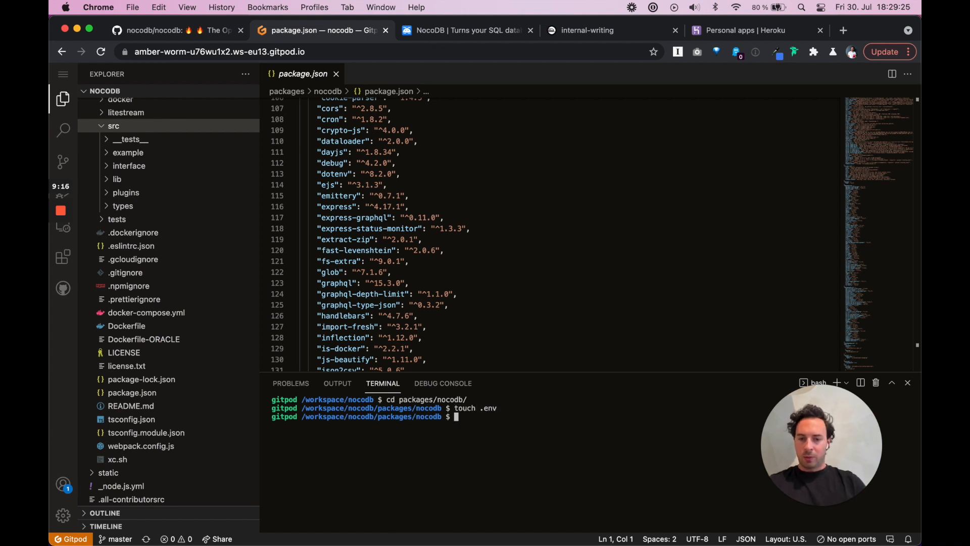
Open the new .env file and type NC_DB="pg:// on line 1
click(130, 246)
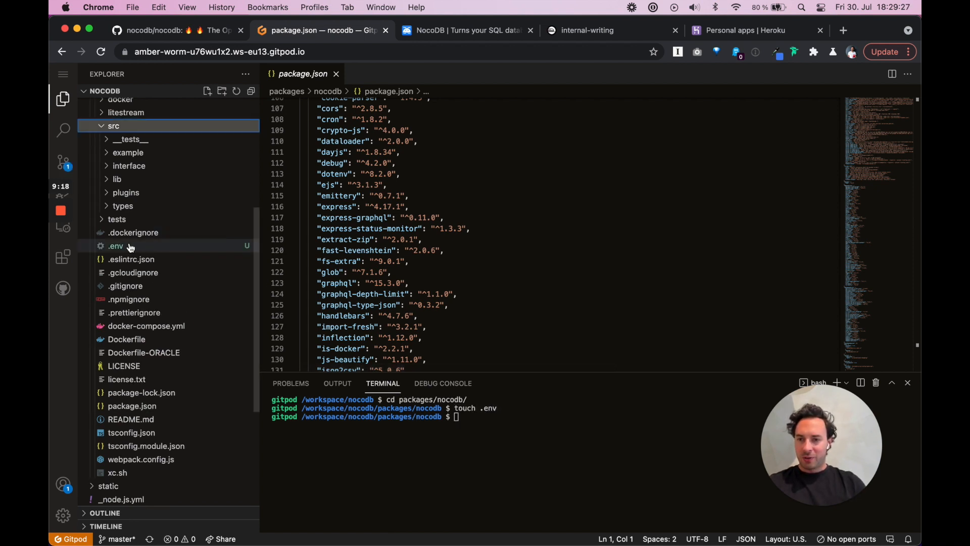
click(114, 126)
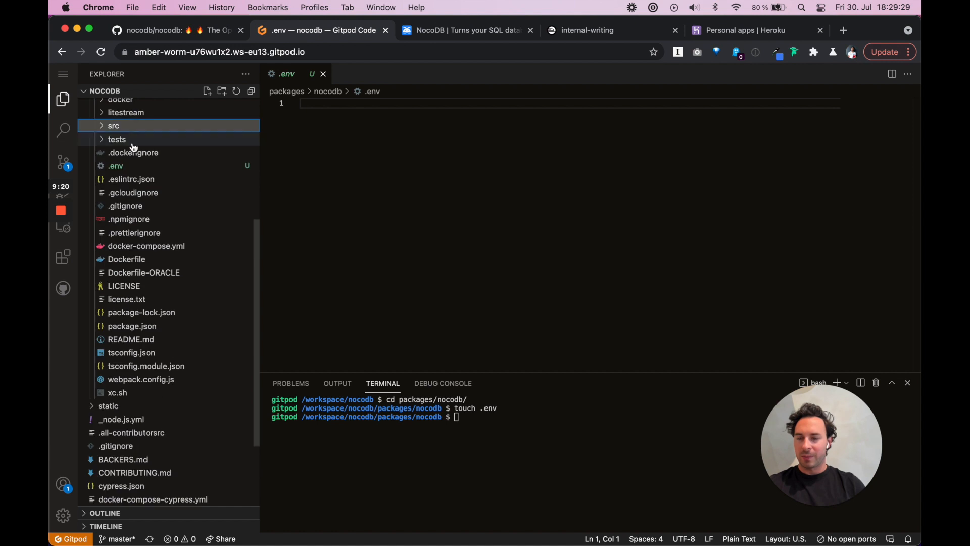
scroll(151, 167, up, 3)
scroll(157, 173, up, 1)
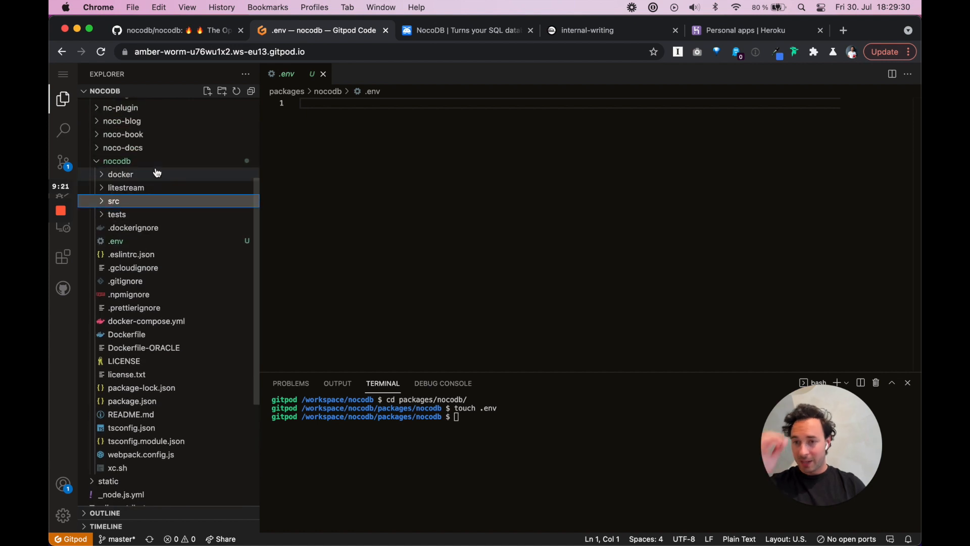
click(316, 126)
text(NC_DB="pg://)
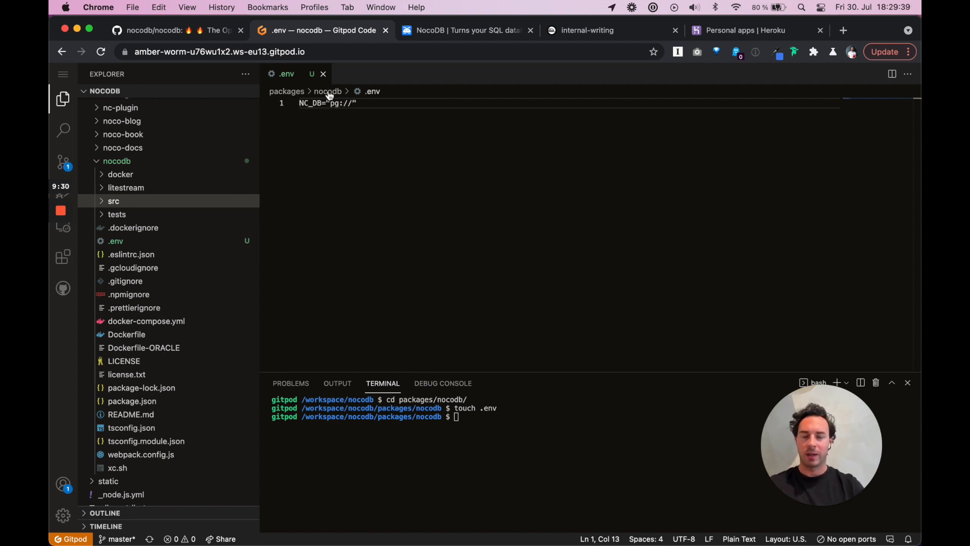
click(604, 38)
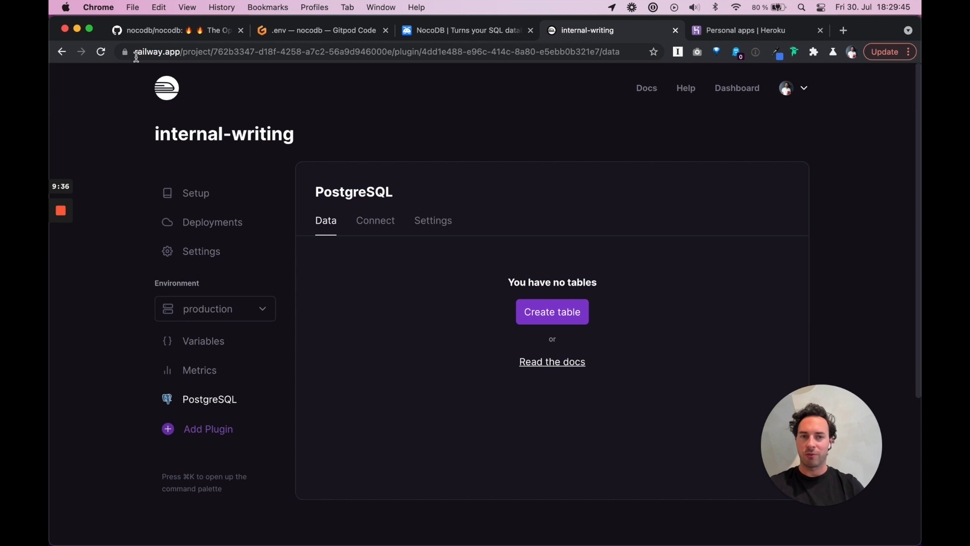
Open the Railway dashboard in a new tab and change its address to railway.app
super+click(161, 87)
key(ctrl+Tab)
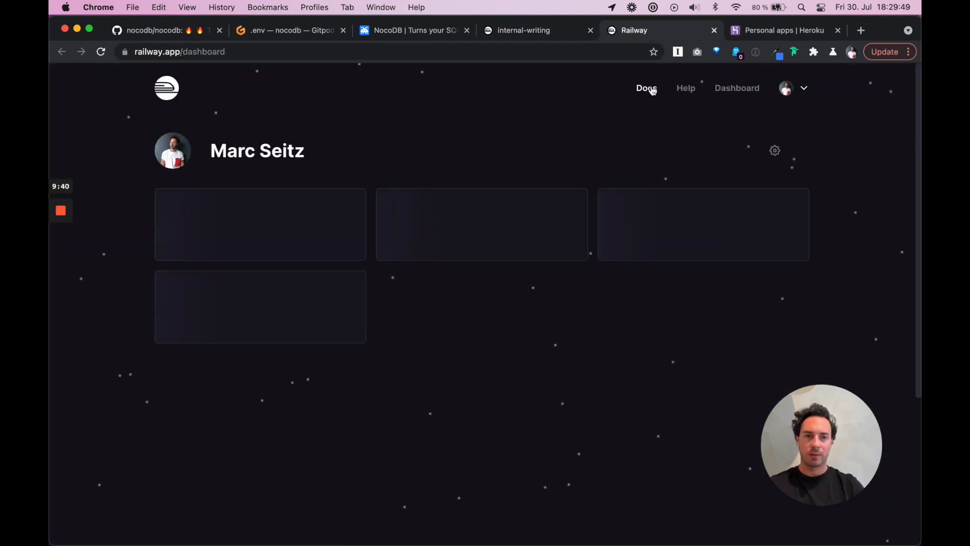
double_click(265, 55)
key(BackSpace)
key(Return)
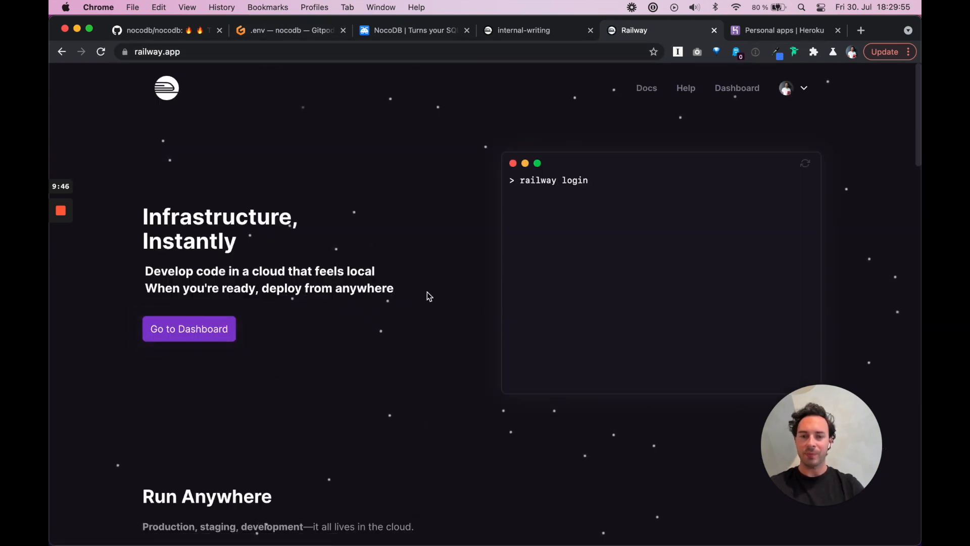
Scroll through the railway.app landing page's feature overview, then close that tab
scroll(439, 360, down, 4)
scroll(439, 360, down, 10)
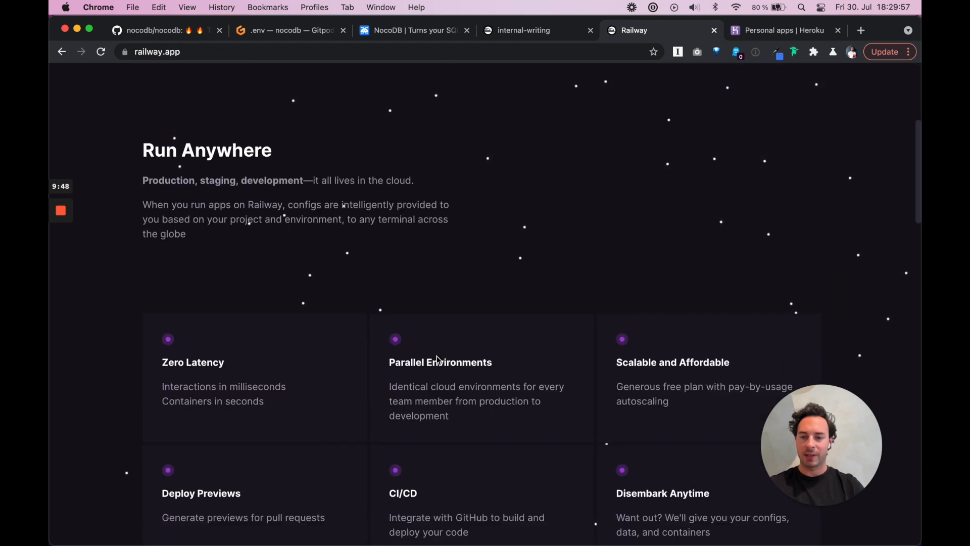
scroll(439, 360, down, 3)
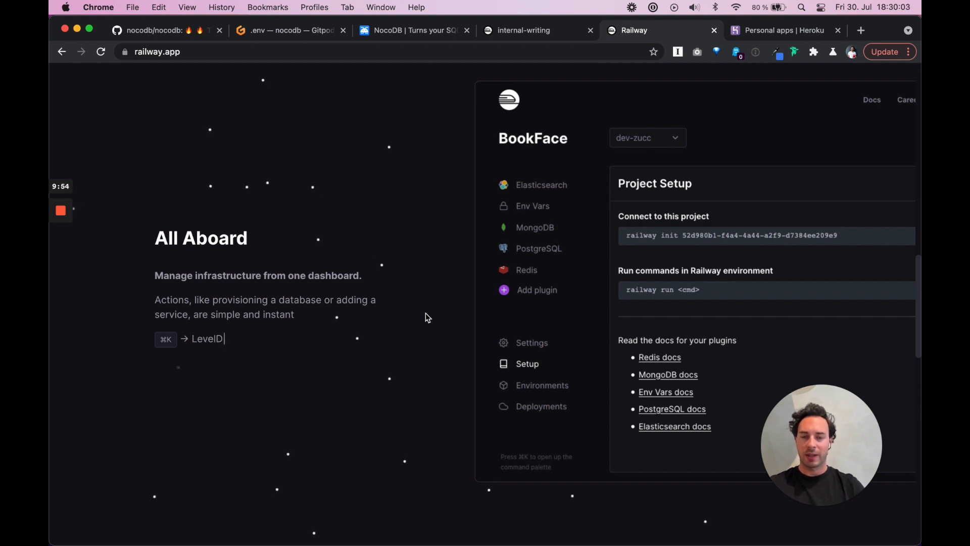
scroll(425, 317, up, 1)
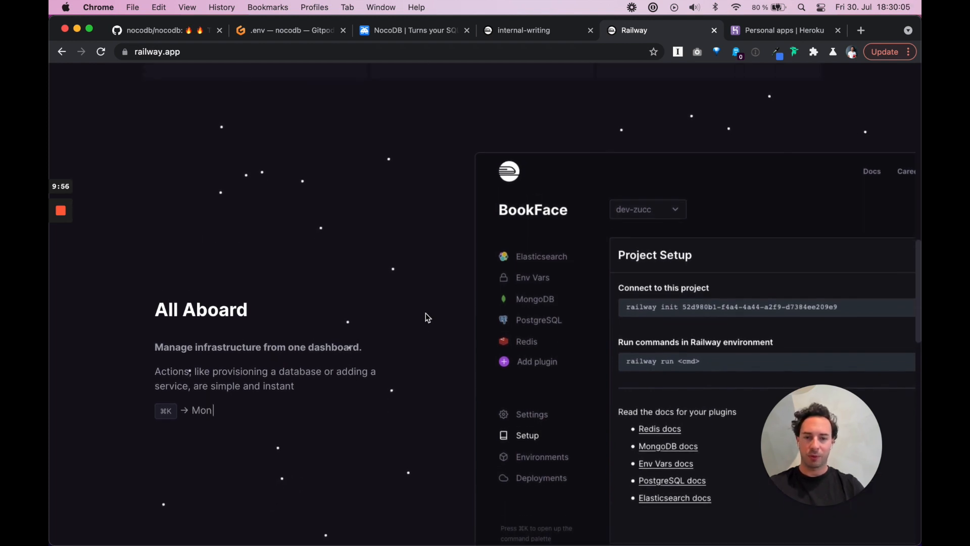
scroll(427, 318, down, 5)
scroll(425, 318, down, 1)
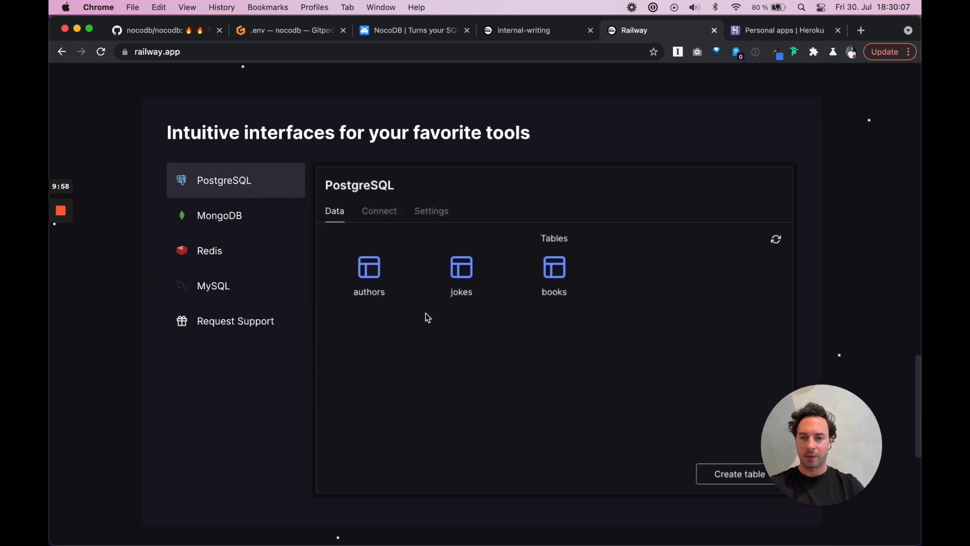
scroll(444, 162, up, 15)
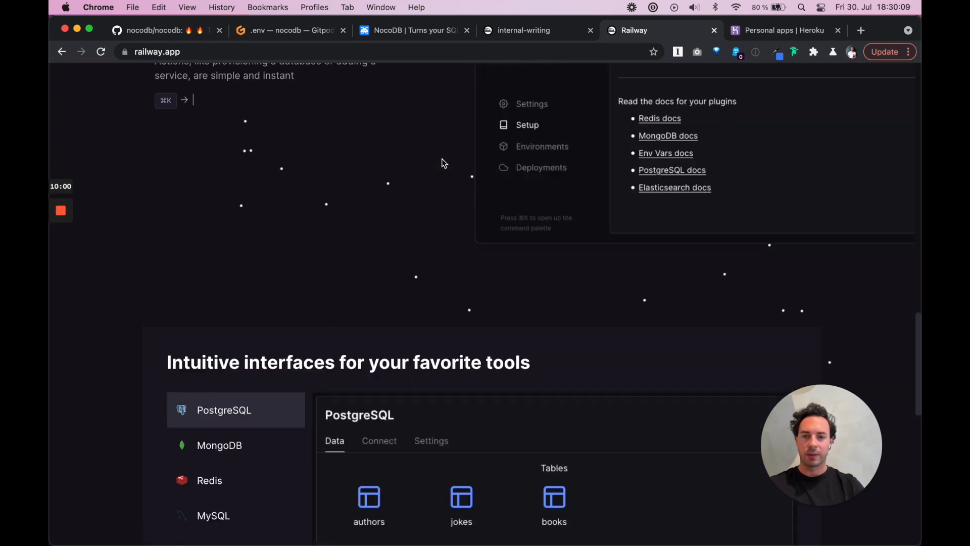
click(715, 32)
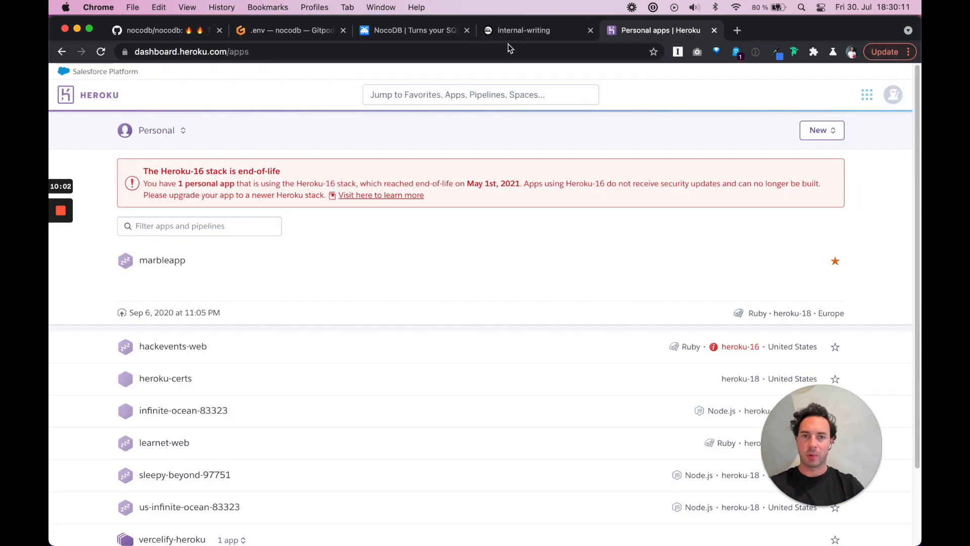
Copy the internal-writing PostgreSQL connection URL from Railway's Connect panel and add blank lines in .env
click(528, 32)
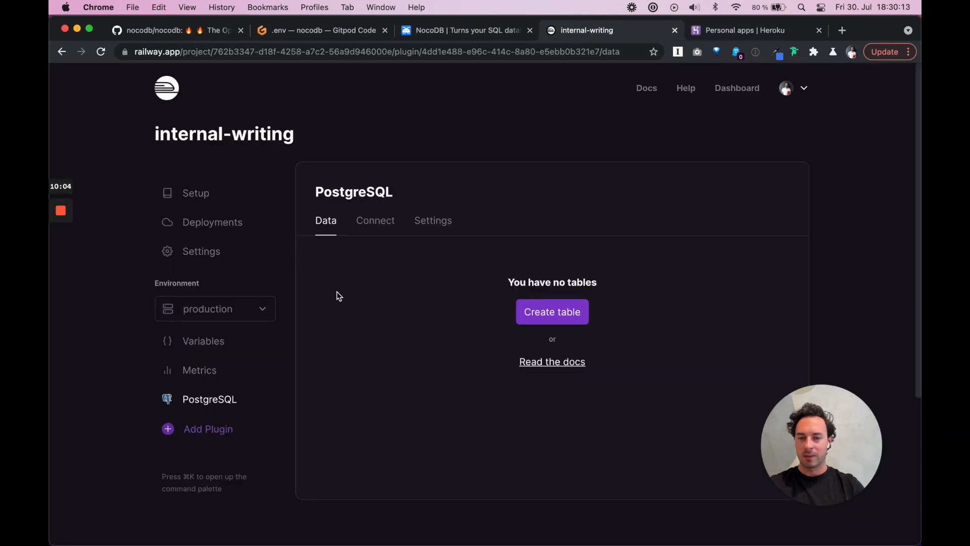
click(387, 223)
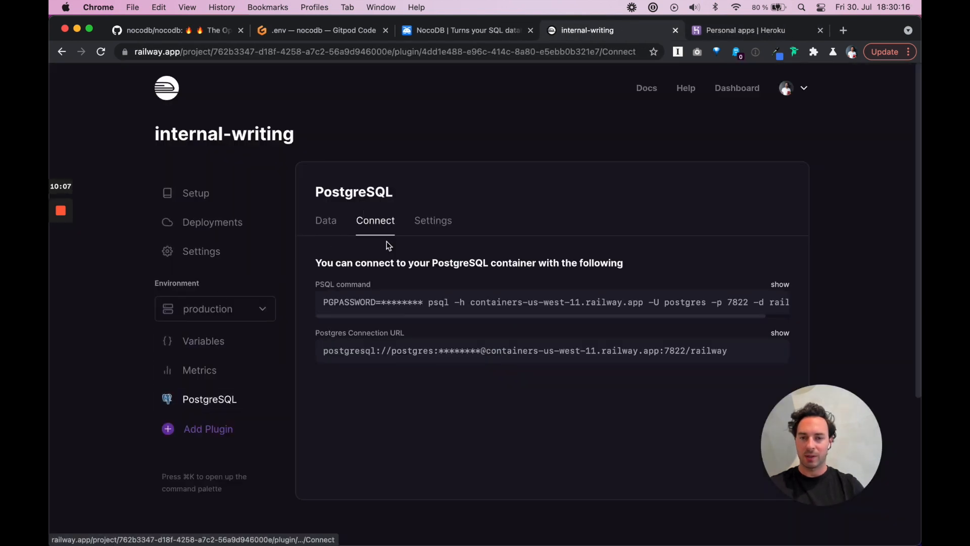
click(778, 351)
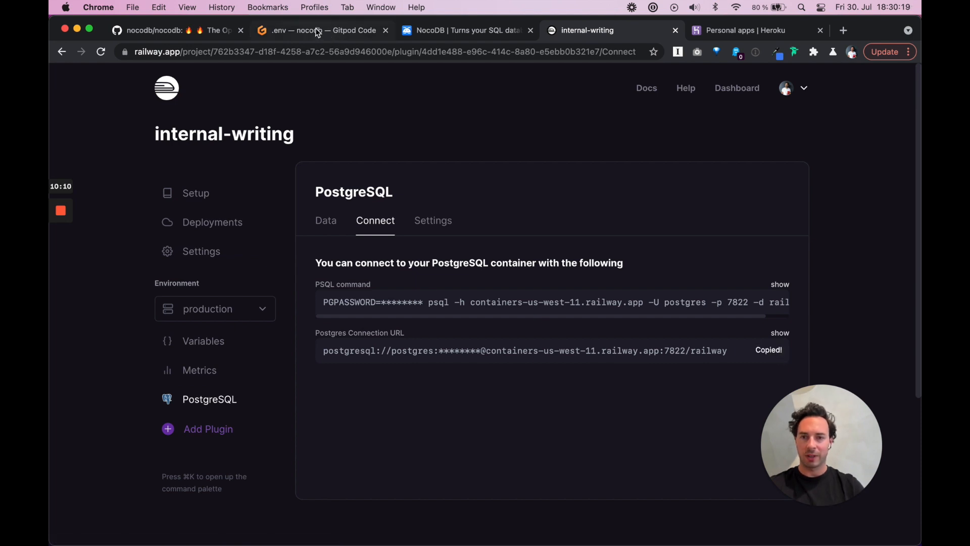
click(317, 32)
key(Return)
key(Return)
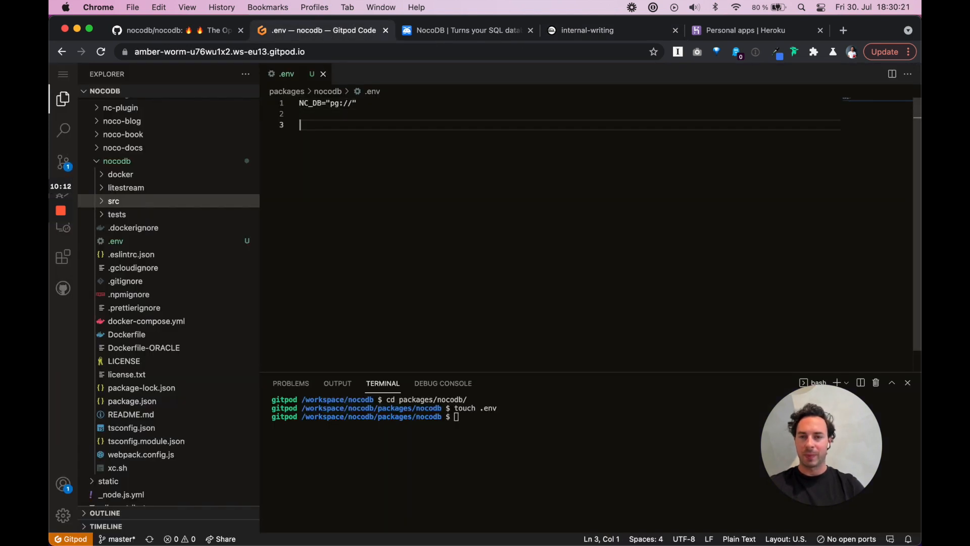
Paste the Railway URL into .env and extend NC_DB to pg://containers-us-west-11.railway.app:7822?u=postgres&p=
key(super+v)
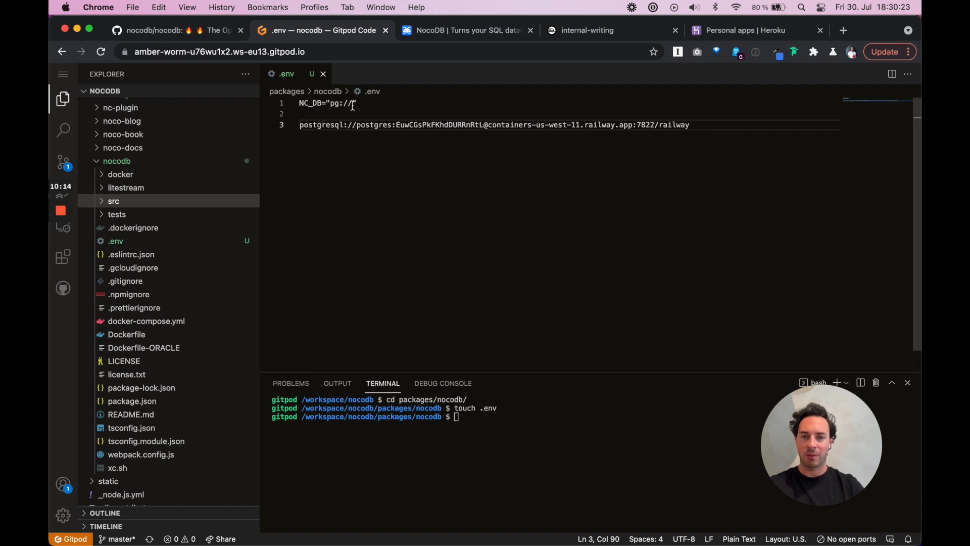
click(205, 31)
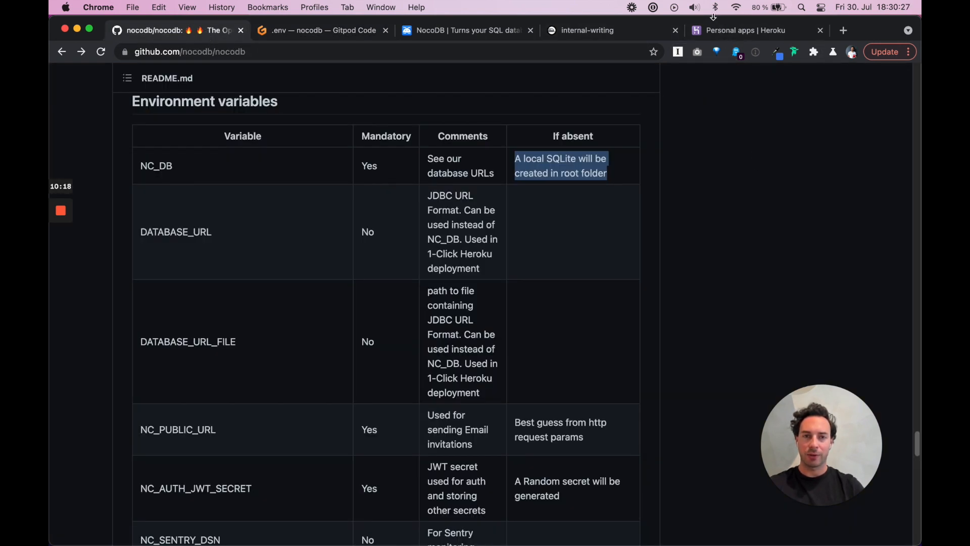
click(350, 35)
click(352, 103)
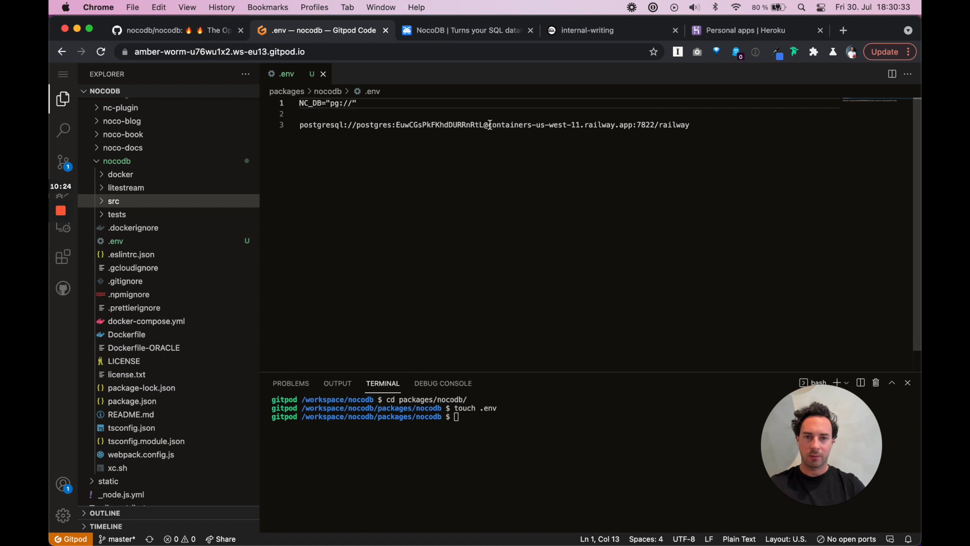
drag(490, 125, 654, 124)
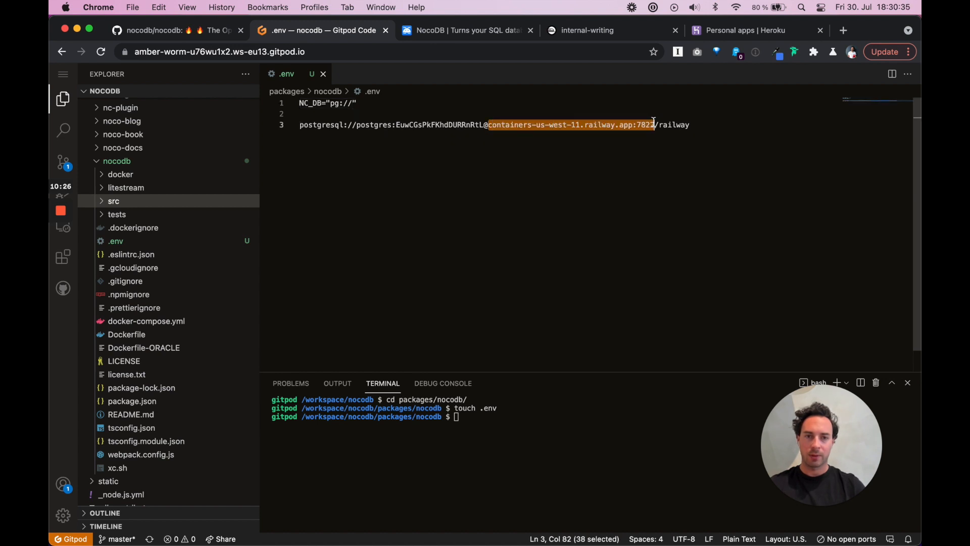
click(353, 104)
key(super+v)
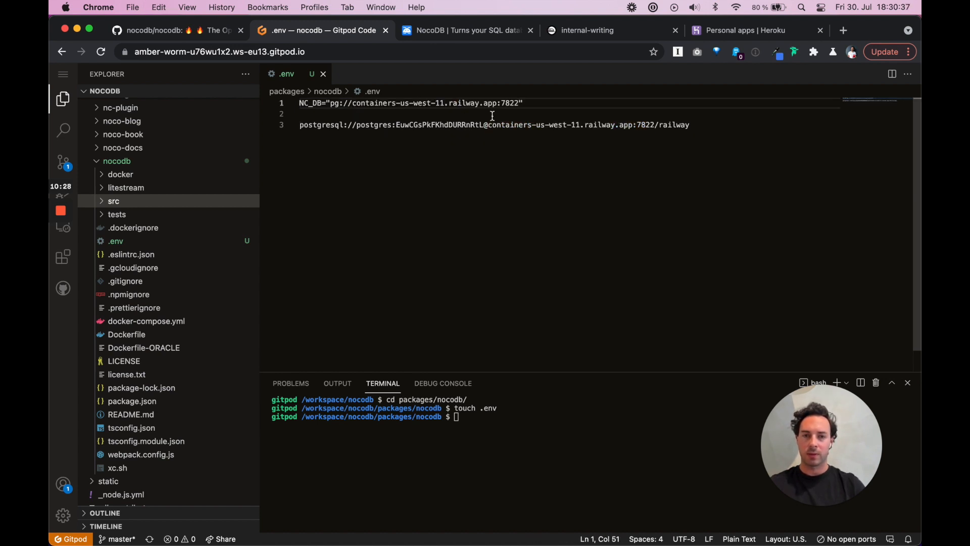
text(?u=)
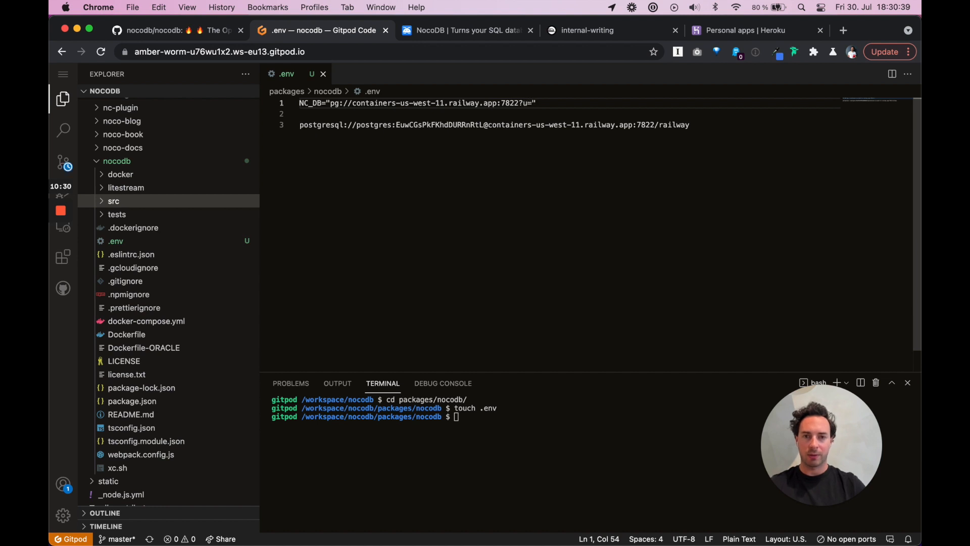
text(postgres)
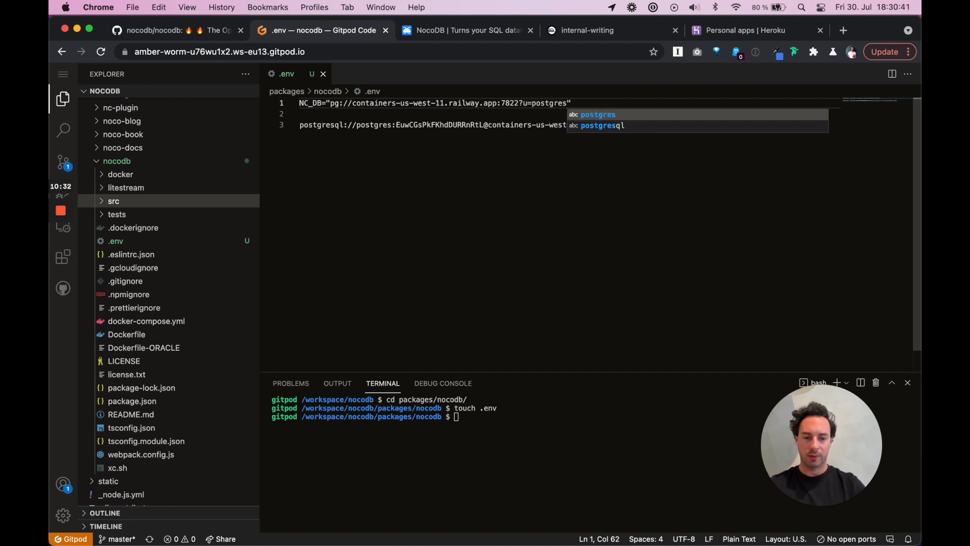
text(&)
text(p=)
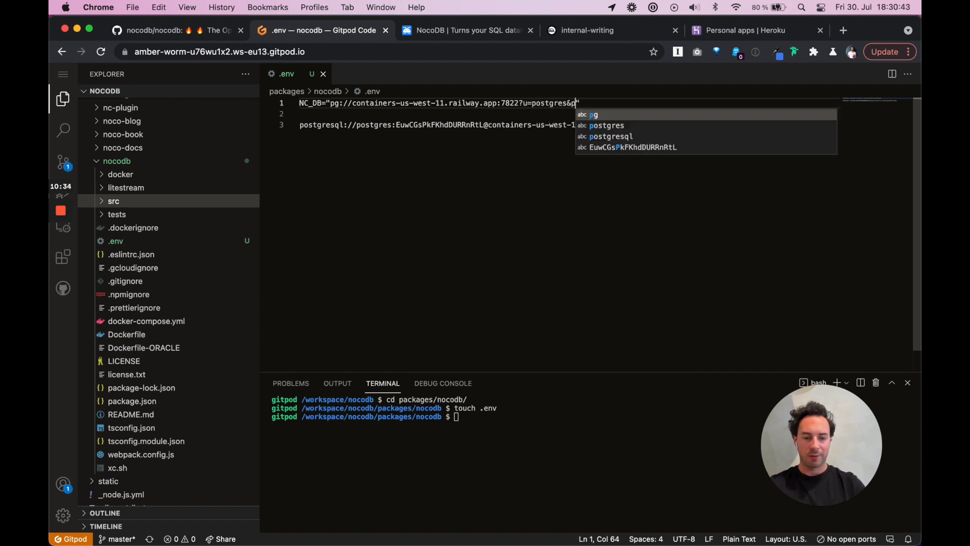
Add the database password and &d=railway to NC_DB, then delete the leftover postgresql URL line
double_click(435, 125)
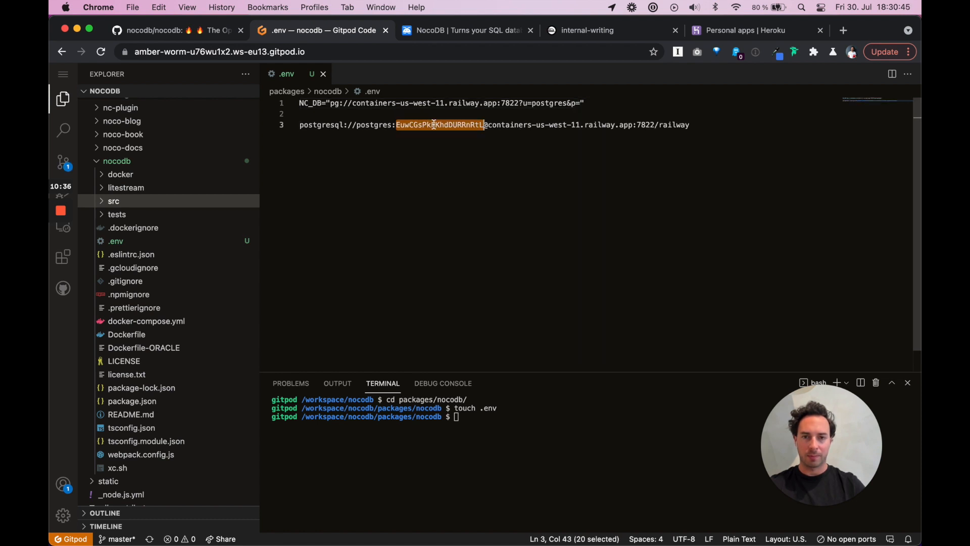
click(579, 103)
key(super+v)
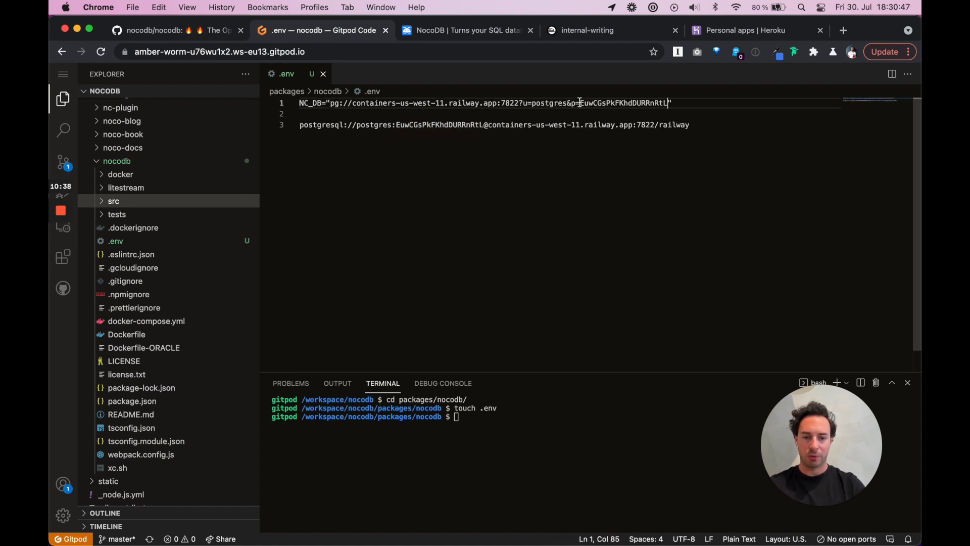
text(&d)
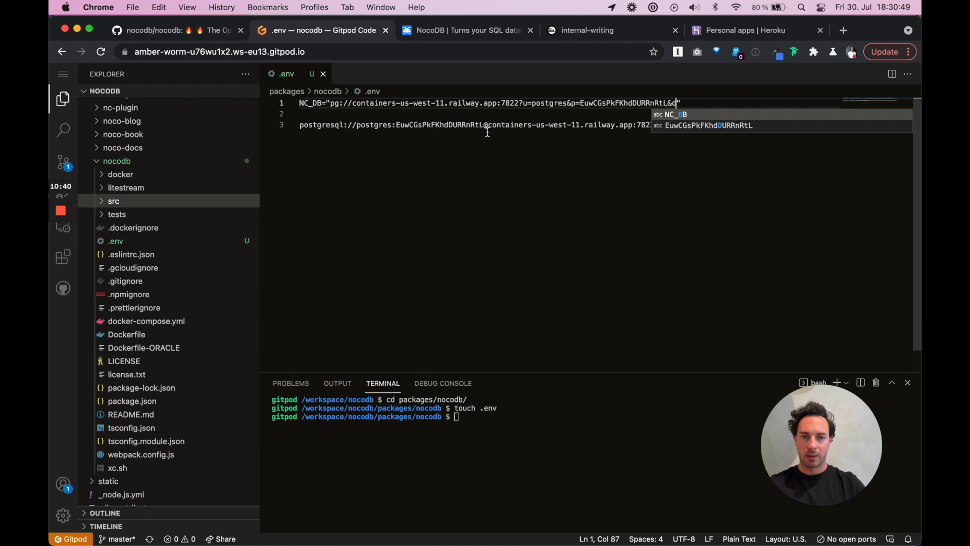
key(Escape)
text(=)
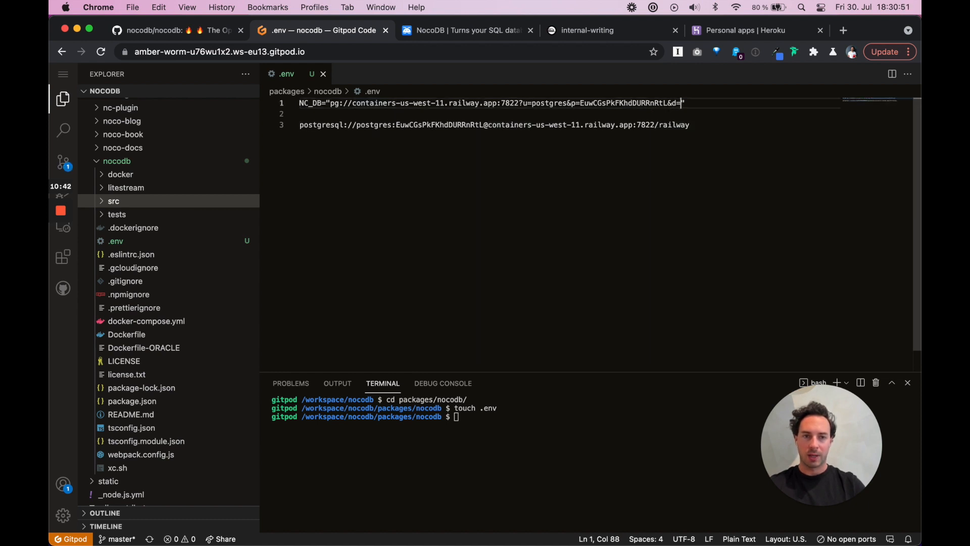
text(railway)
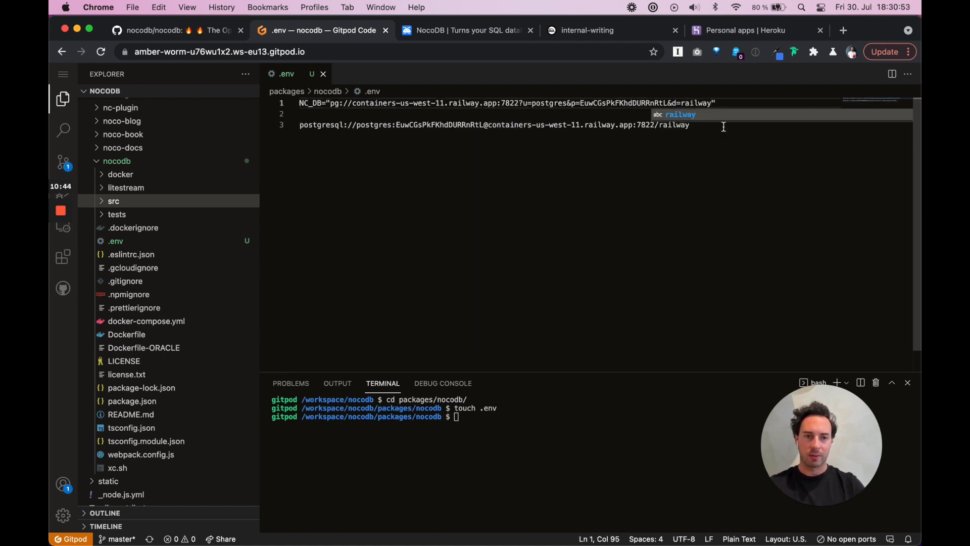
drag(724, 127, 564, 108)
key(BackSpace)
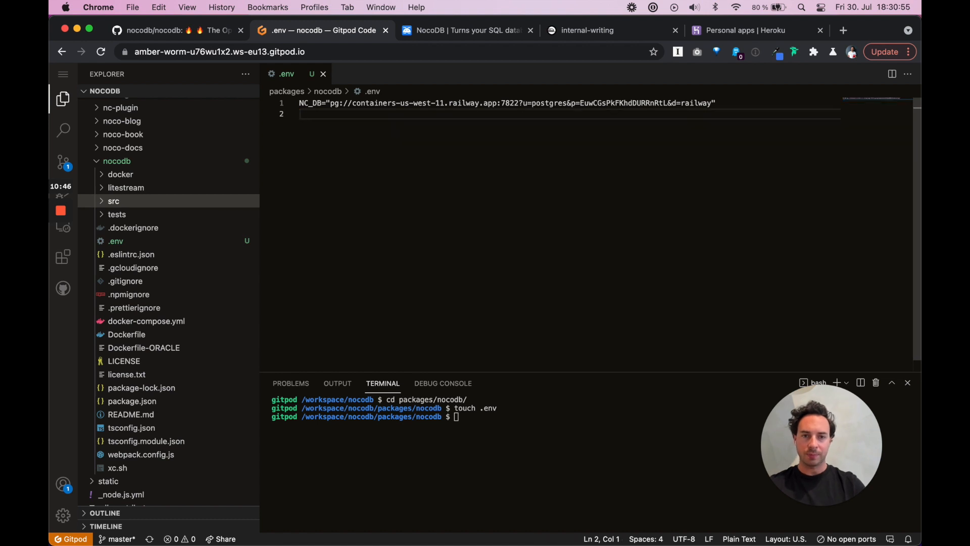
key(BackSpace)
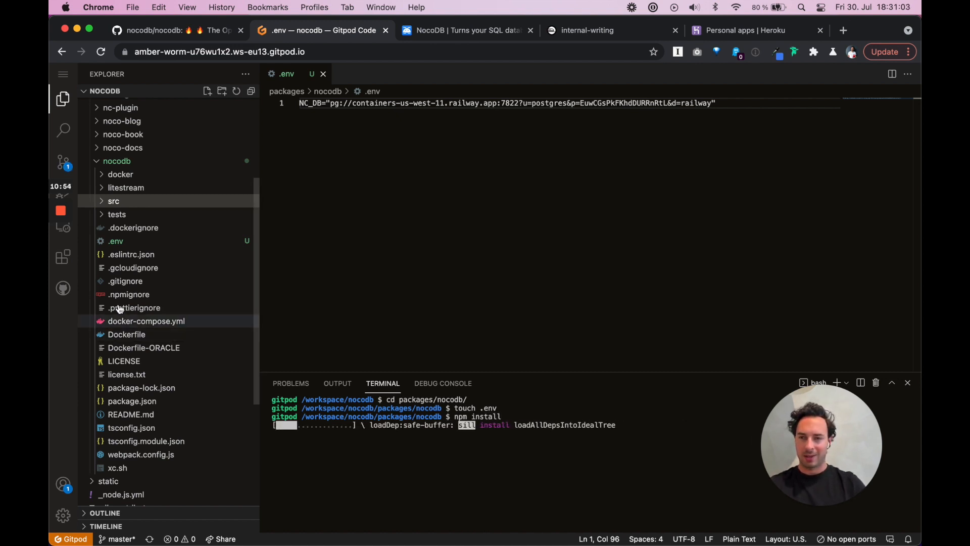
click(110, 202)
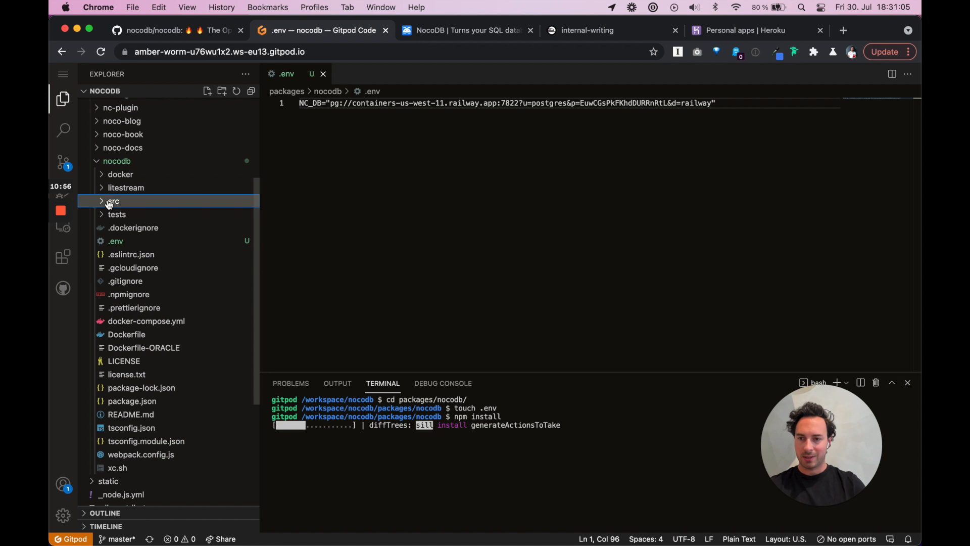
Scroll the GitHub nocodb README from the Environment variables table to the Docker, Npm and Git setup commands
click(158, 32)
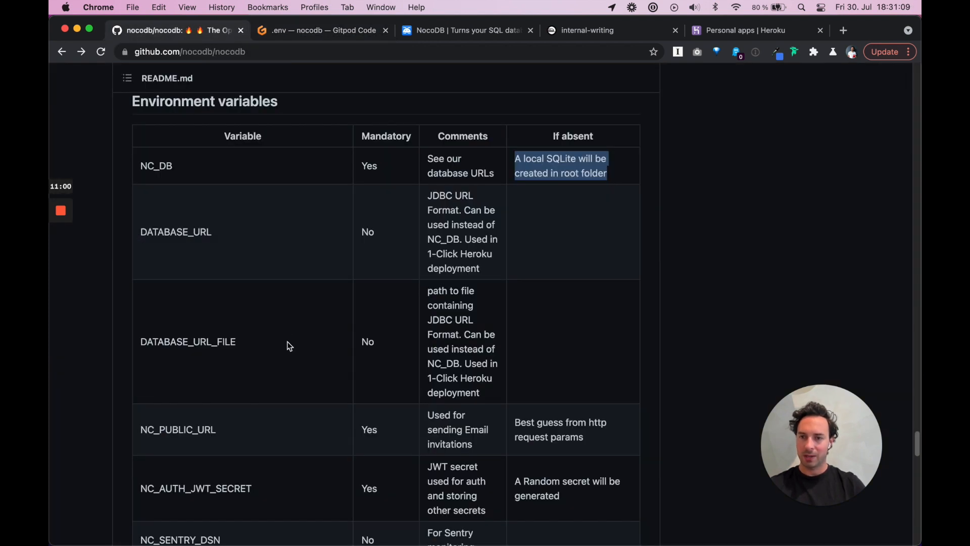
scroll(274, 233, up, 20)
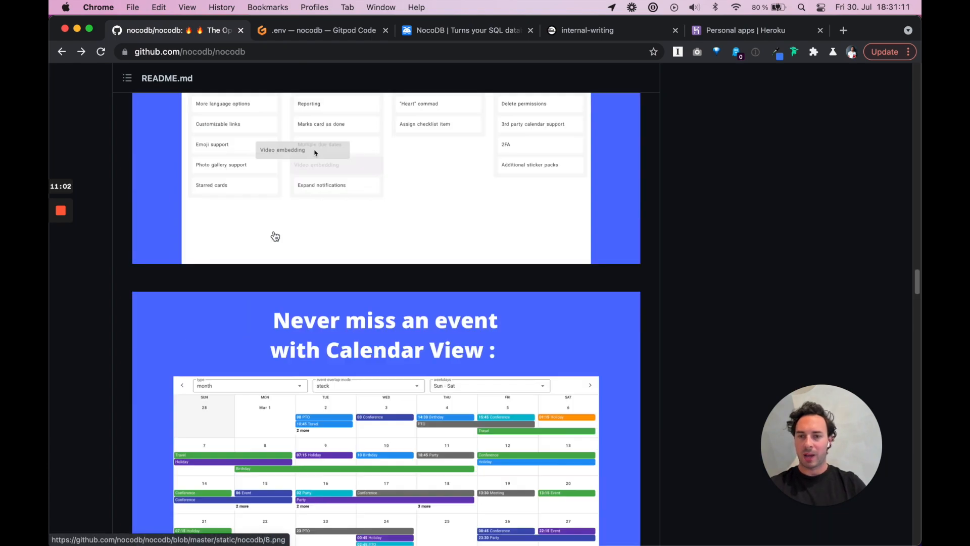
scroll(274, 236, up, 15)
scroll(274, 232, down, 8)
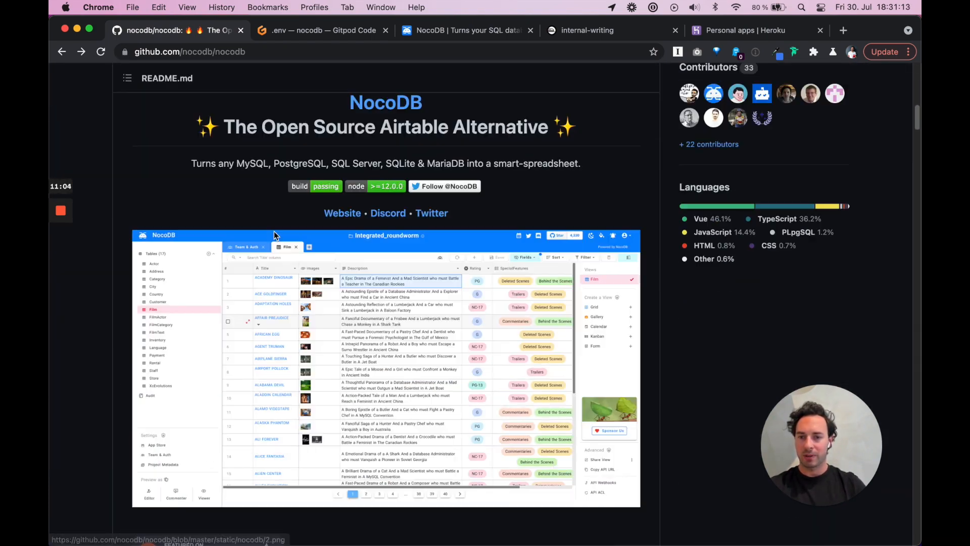
scroll(275, 233, down, 1)
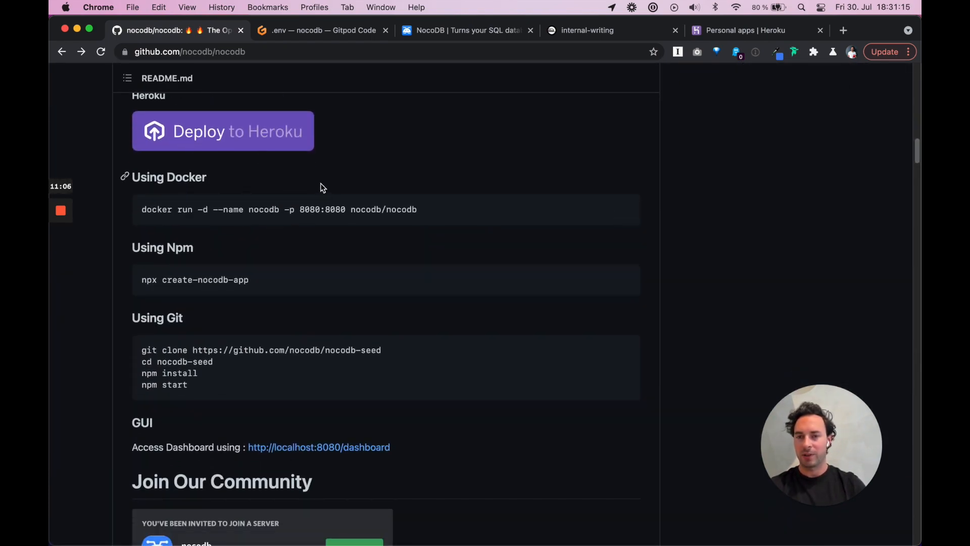
scroll(323, 188, down, 2)
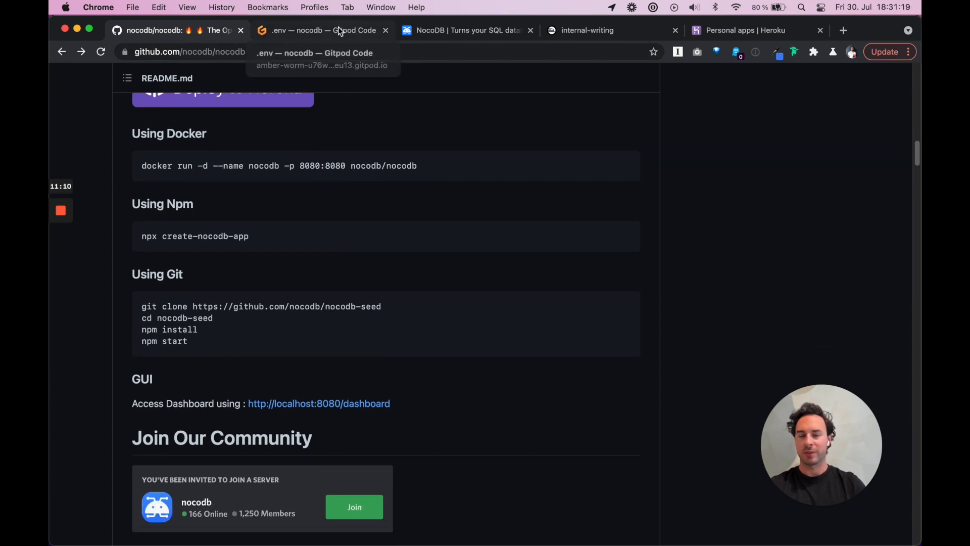
Back in the Gitpod workspace, expand src/lib/noco and open Noco.ts
click(357, 33)
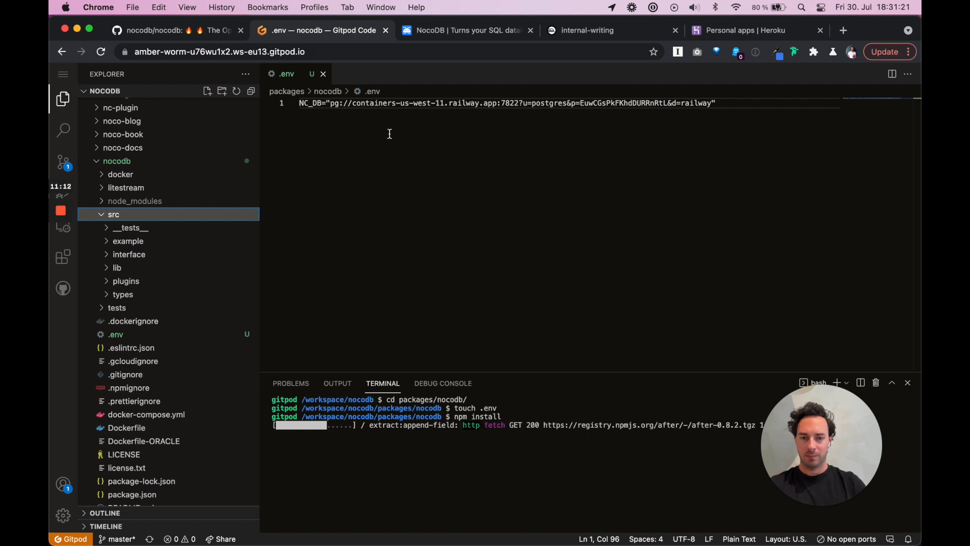
click(116, 273)
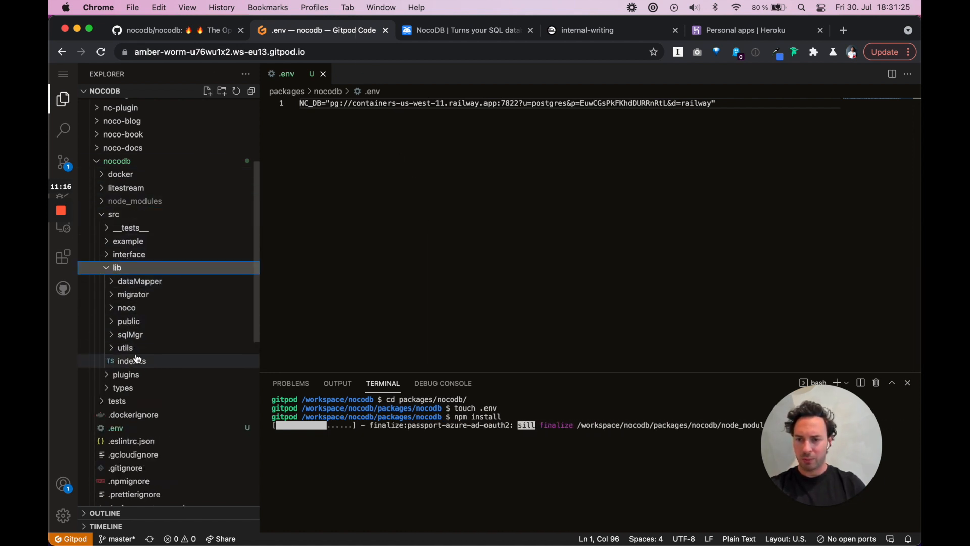
click(126, 308)
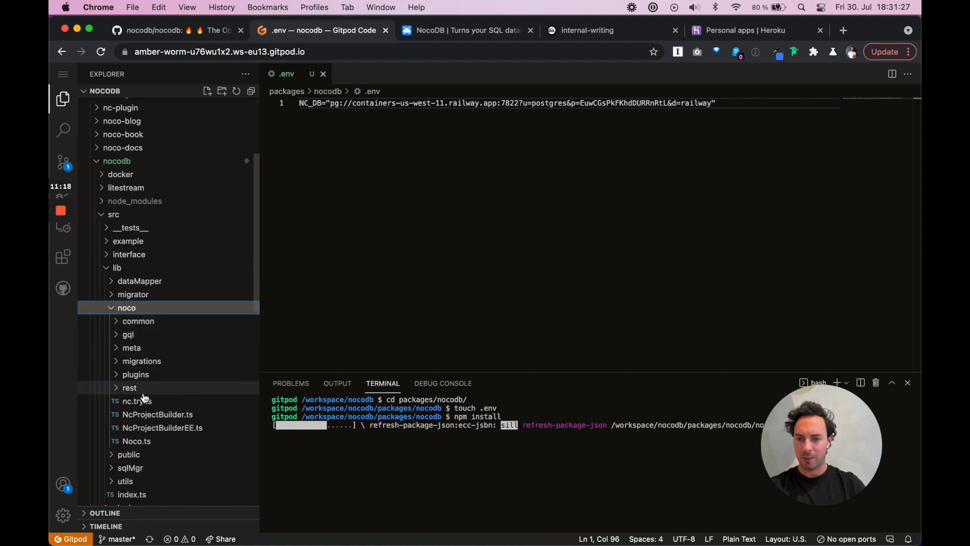
scroll(145, 400, down, 2)
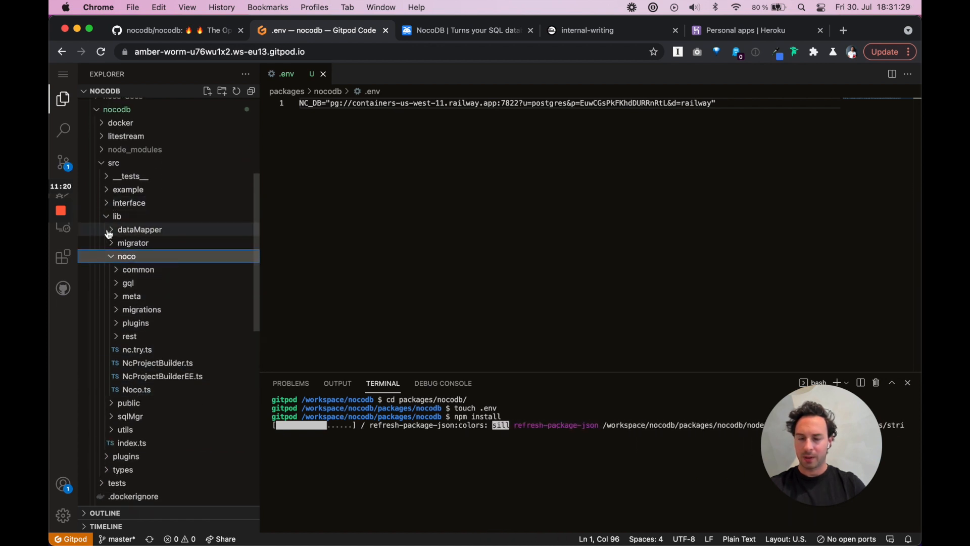
click(139, 393)
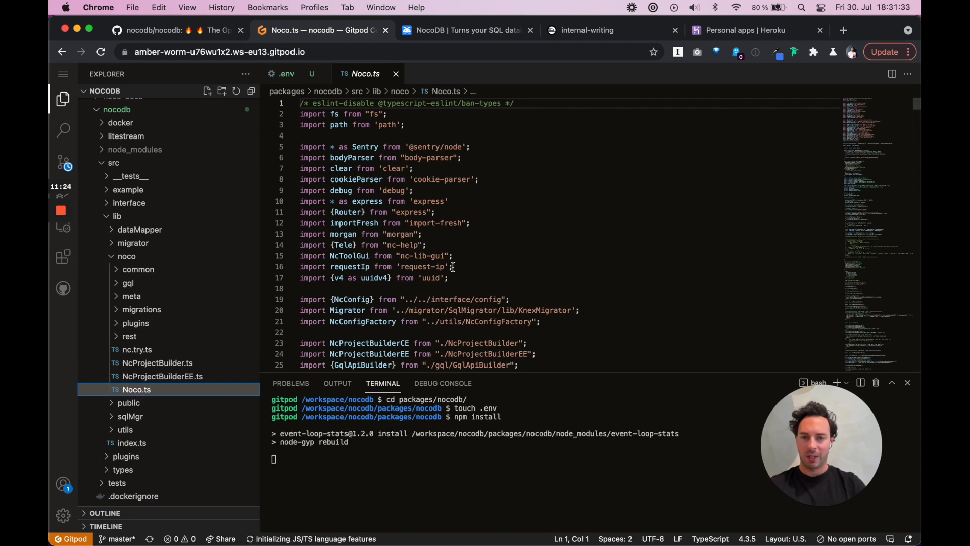
Scroll down through Noco.ts to read its setup code
scroll(453, 268, down, 12)
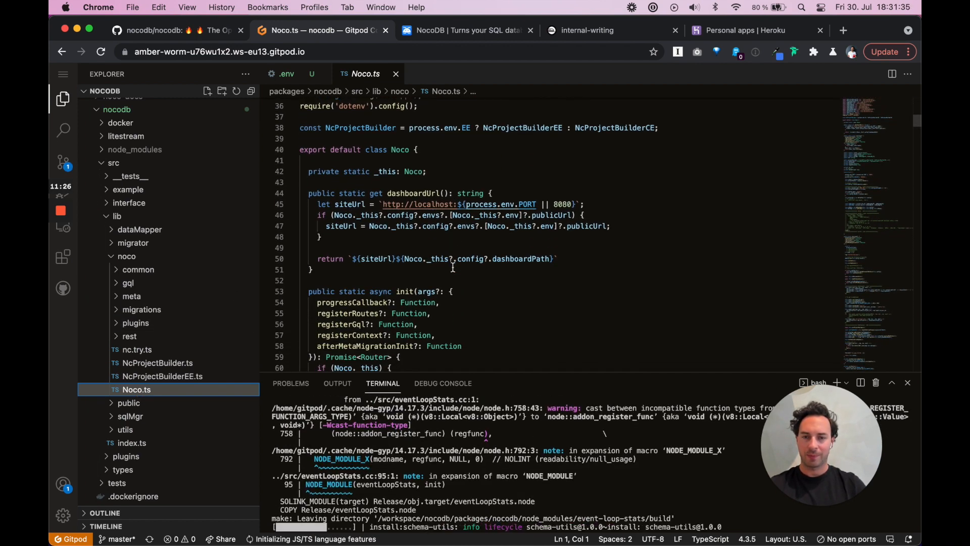
scroll(453, 267, down, 12)
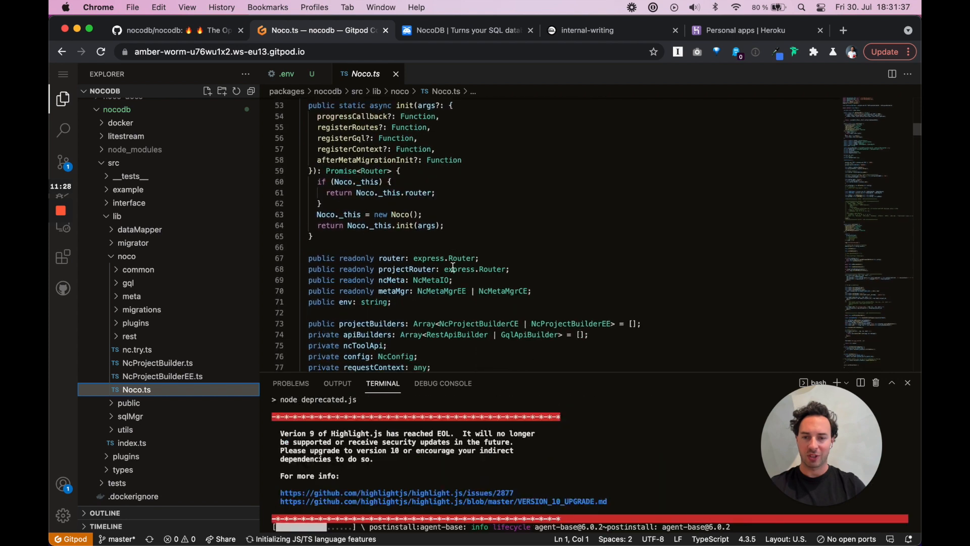
scroll(453, 267, down, 5)
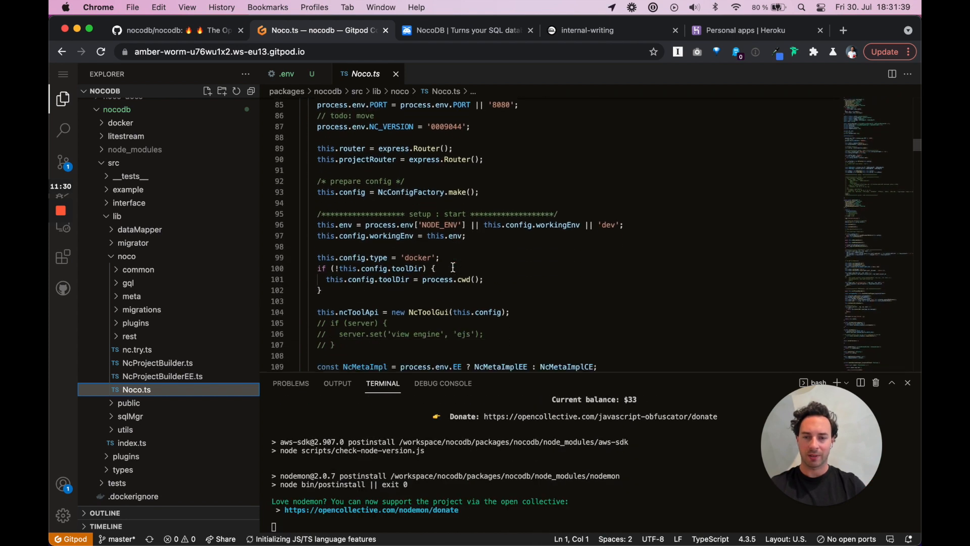
scroll(453, 268, down, 9)
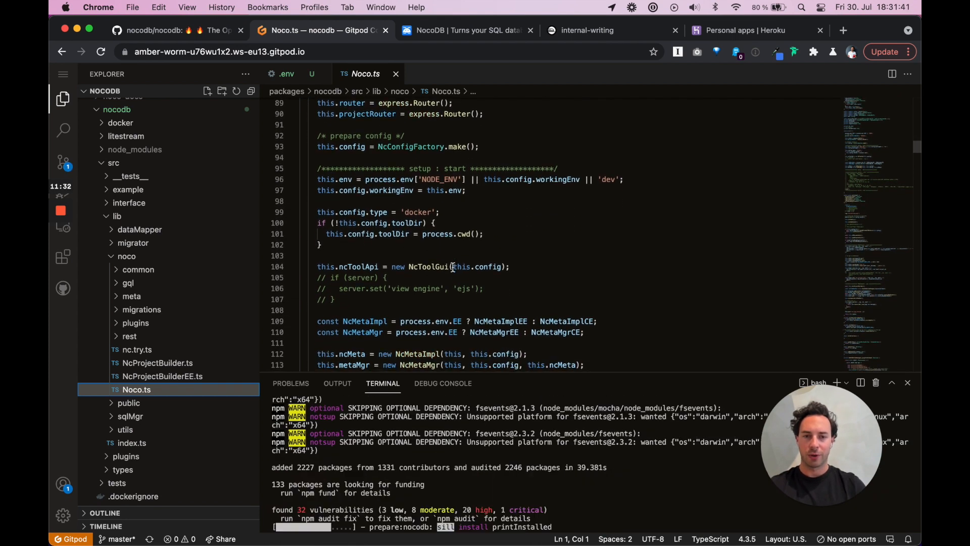
scroll(453, 266, down, 6)
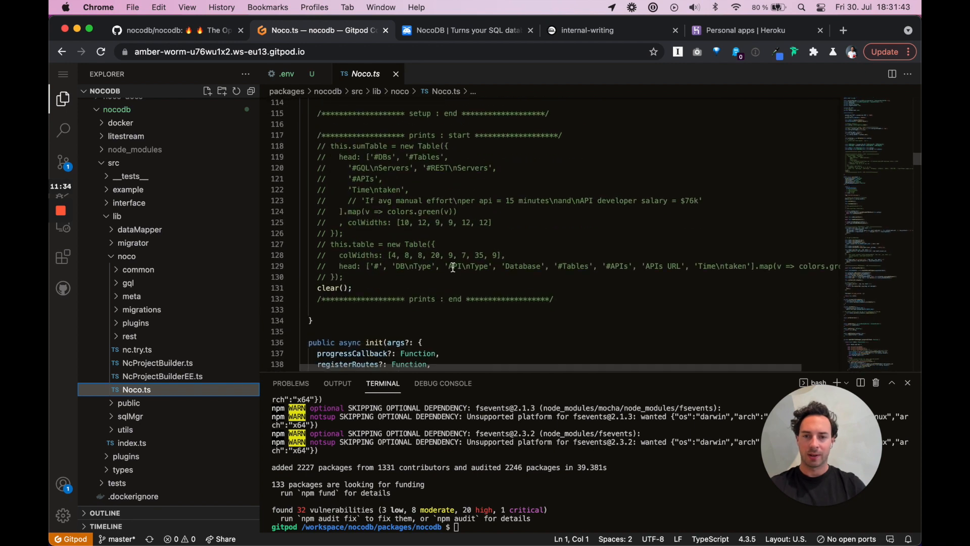
scroll(453, 261, down, 9)
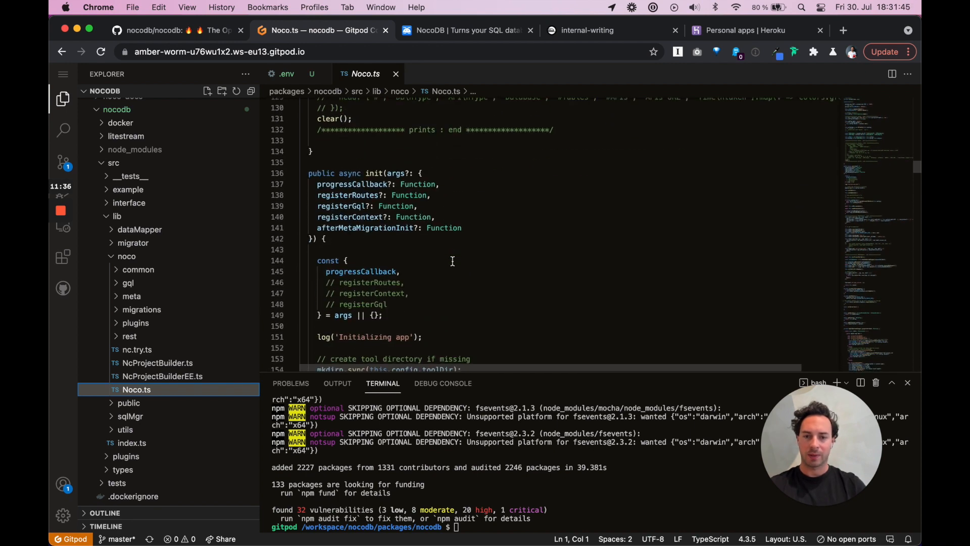
scroll(453, 261, down, 2)
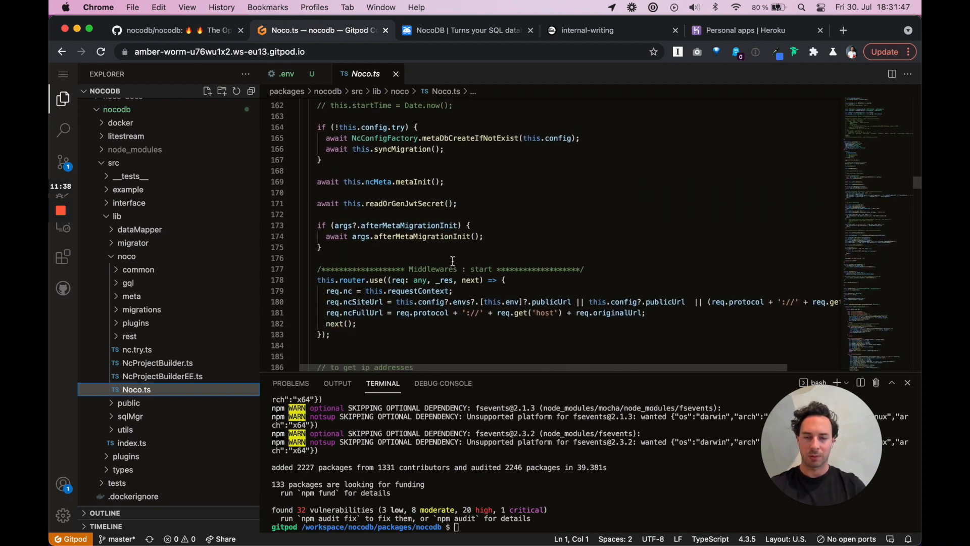
Run npm run watch:run in the terminal to start NocoDB on ports 8080 and 8083
click(524, 526)
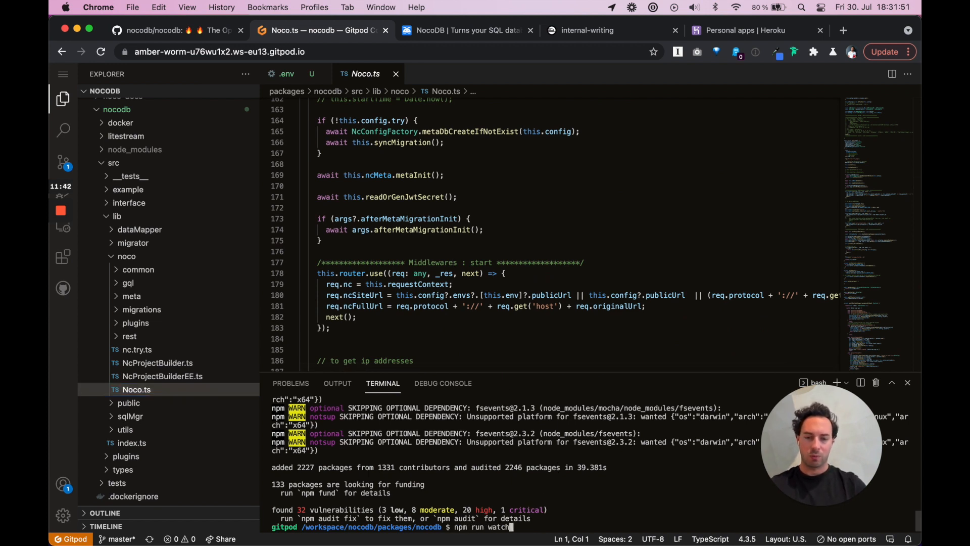
key(Return)
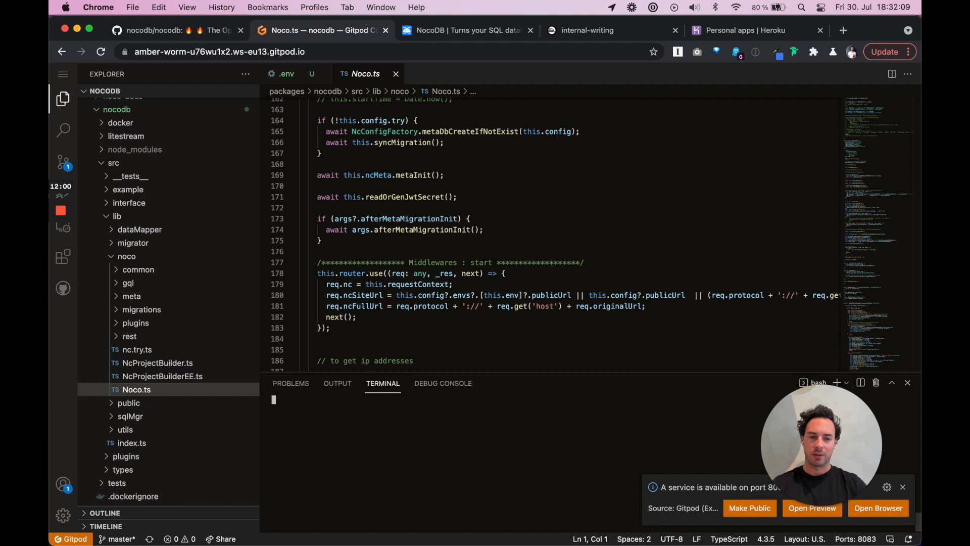
drag(811, 448, 823, 376)
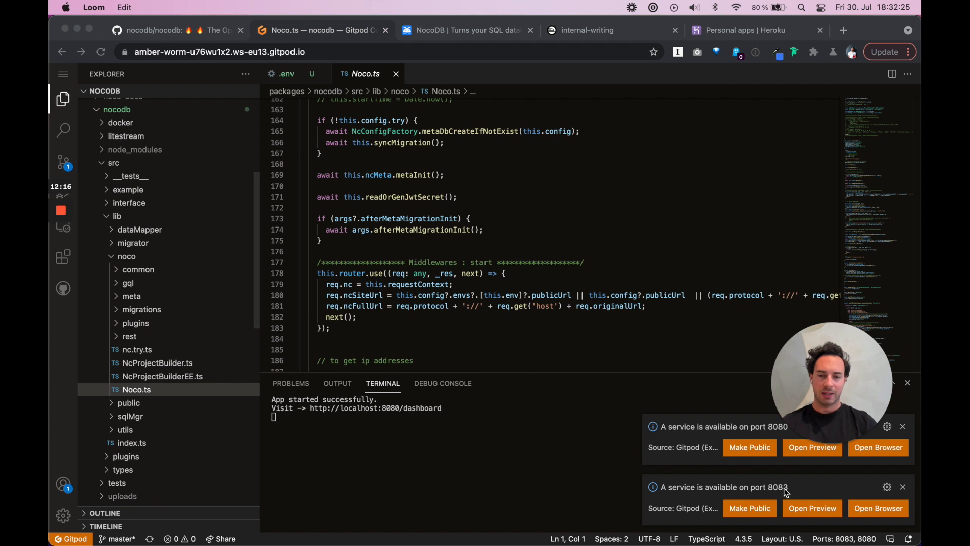
Try port 8080 in a new tab, then close the 'Port Not Found' page and return to the editor
click(879, 451)
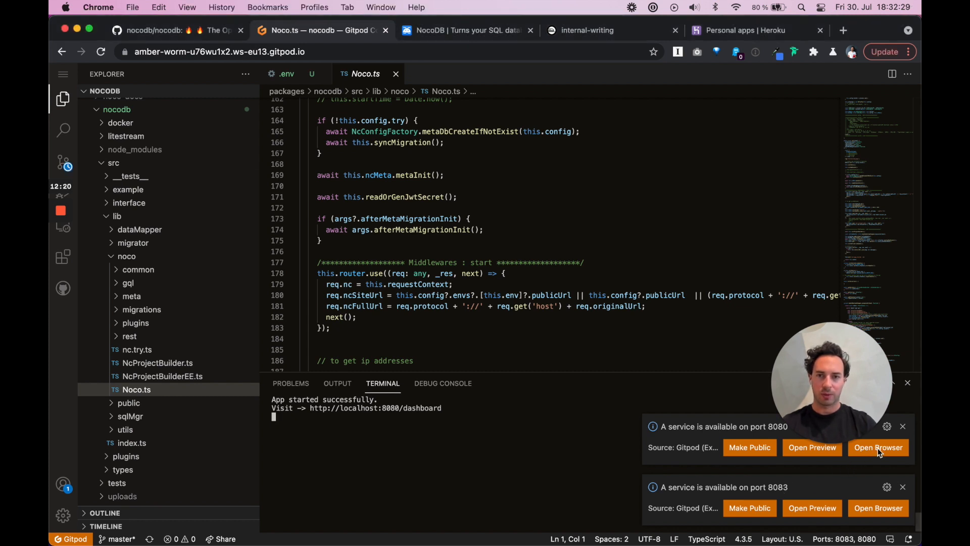
click(880, 451)
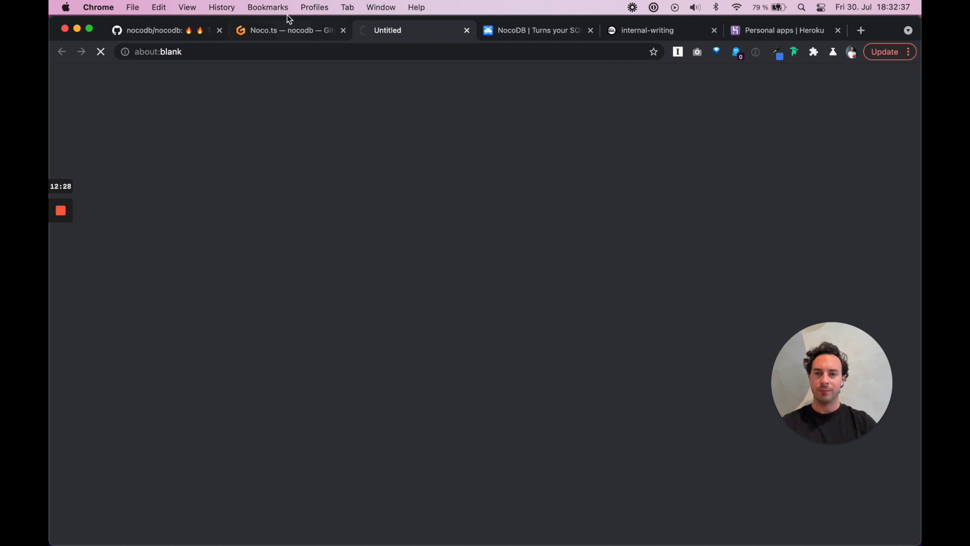
click(288, 33)
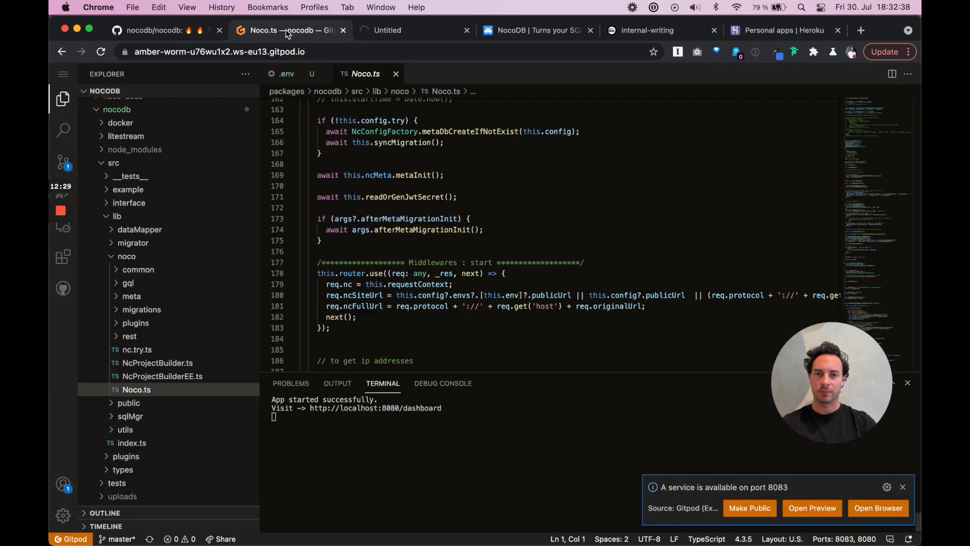
click(904, 488)
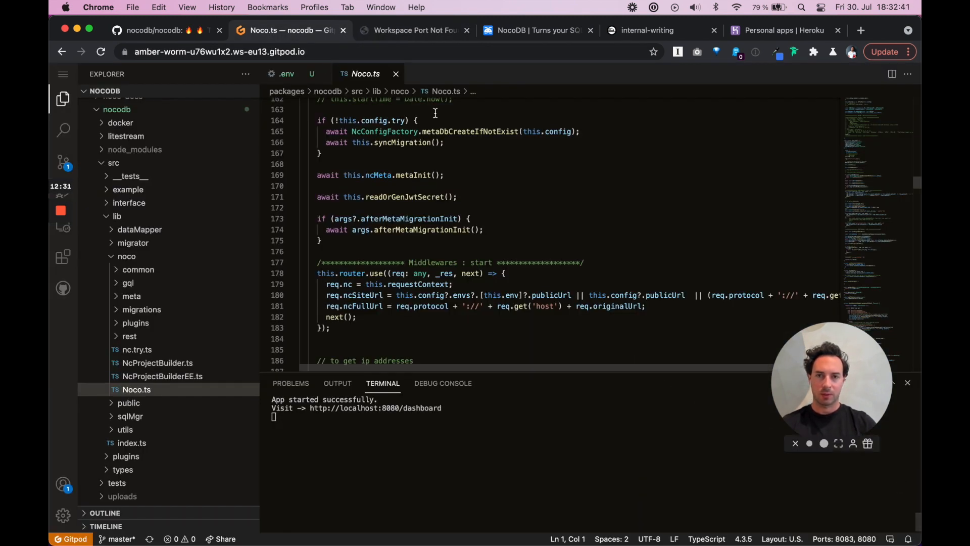
click(412, 32)
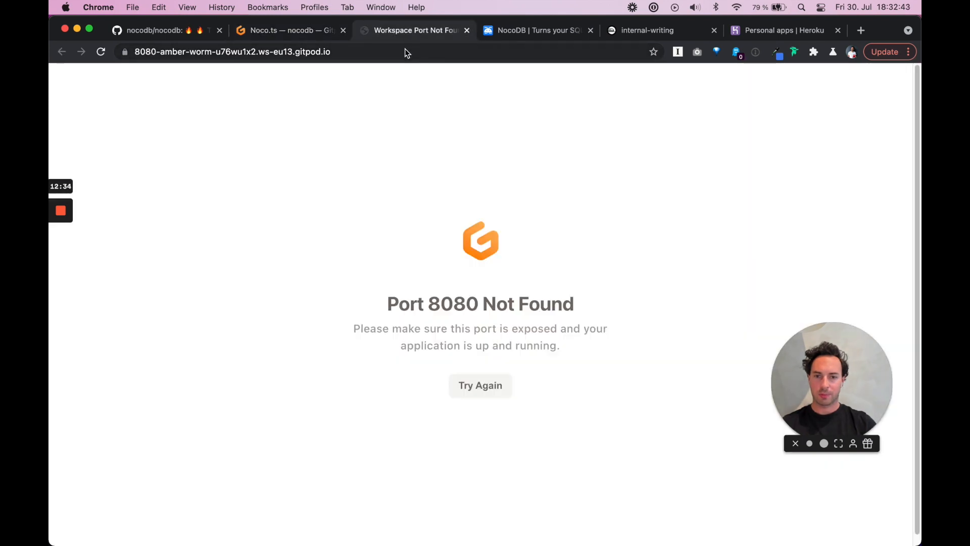
click(467, 31)
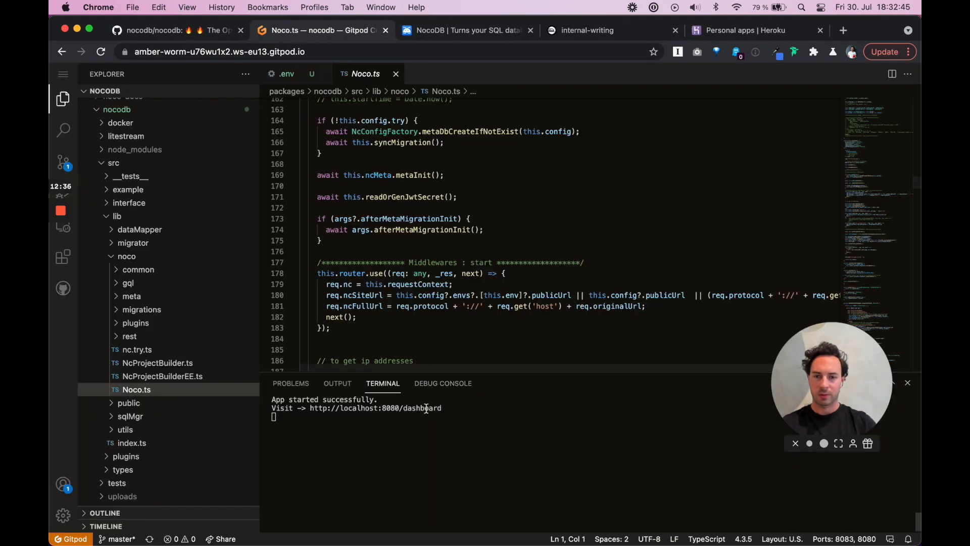
mouse_move(66, 228)
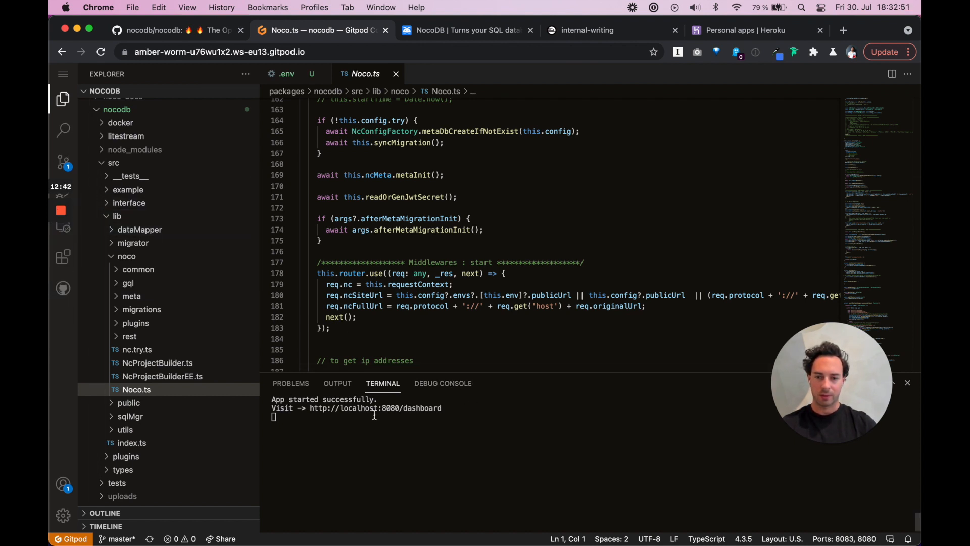
From the Remote Explorer's forwarded ports, open port 8080 in the browser to load NocoDB
click(74, 238)
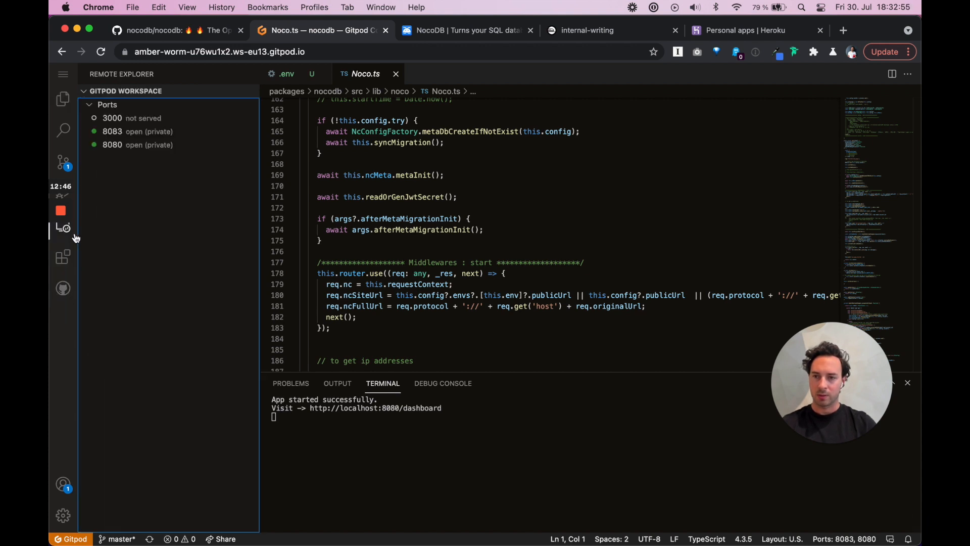
mouse_move(181, 148)
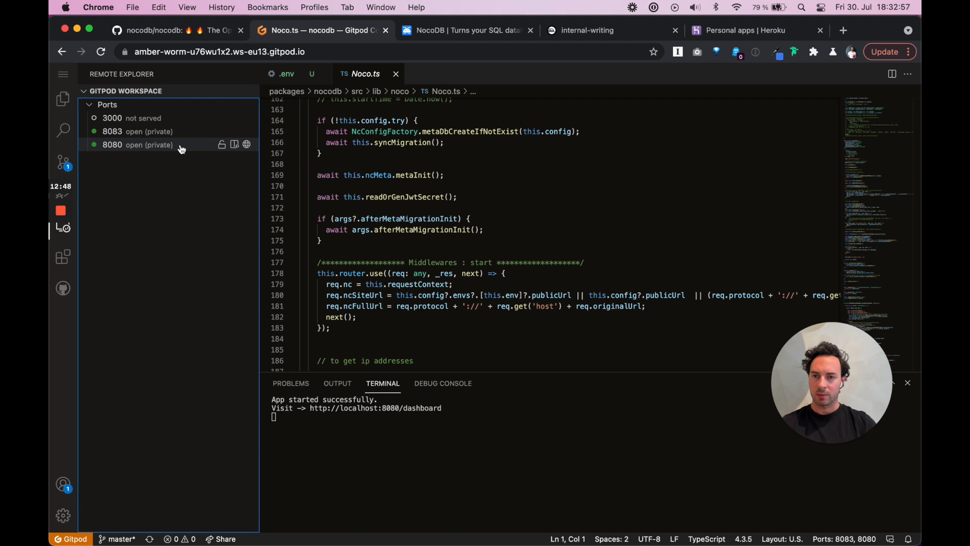
click(247, 146)
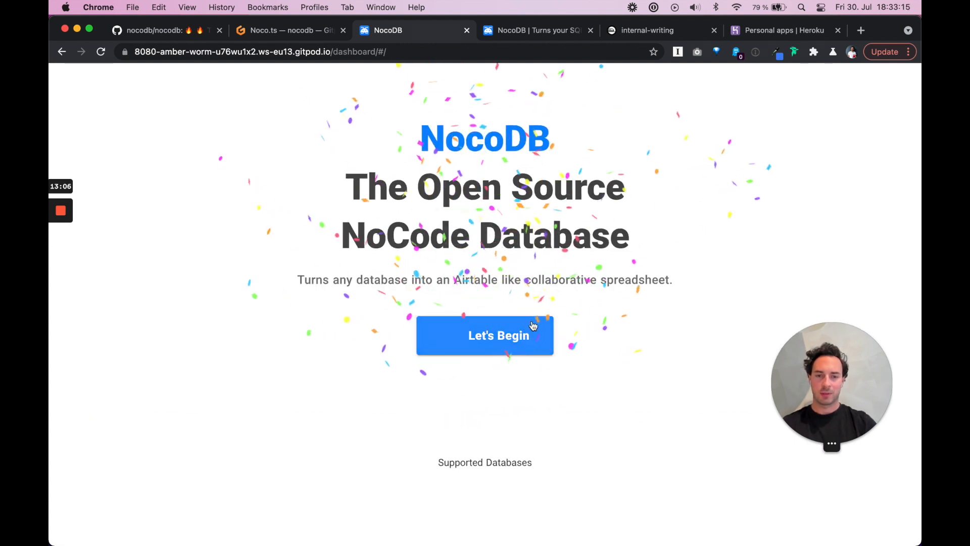
Sign up the super admin with a work e-mail and password, opting out of the newsletter
click(504, 341)
click(448, 207)
key(Tab)
text(•••••••)
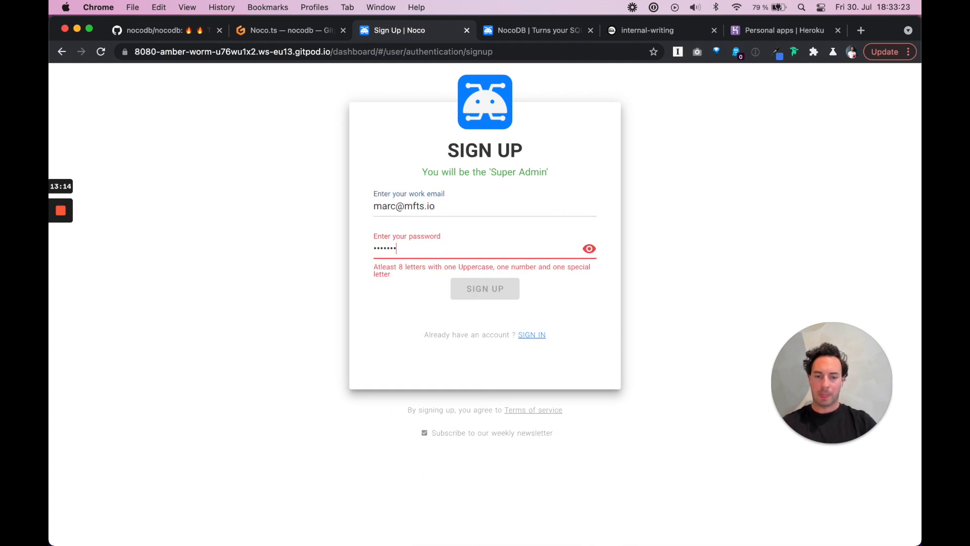
text(•)
click(425, 429)
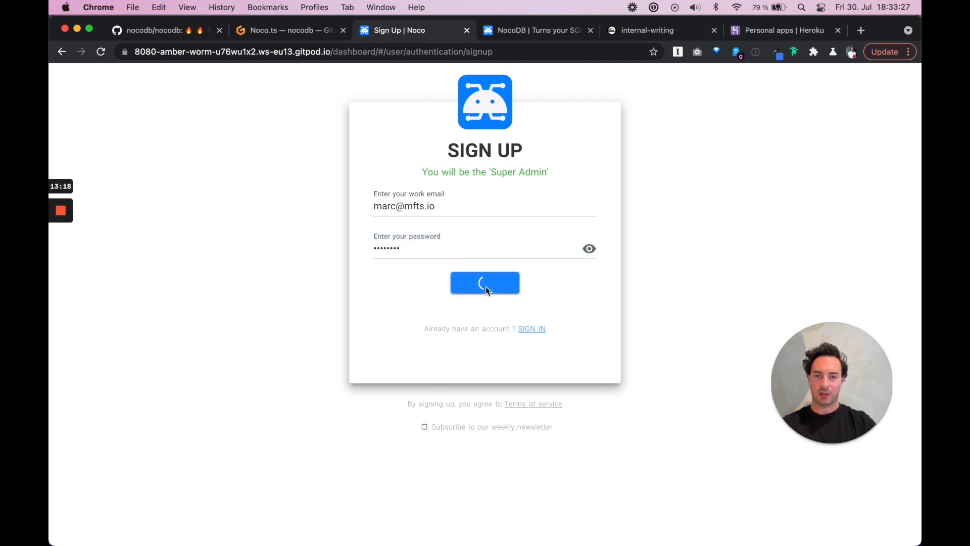
click(284, 124)
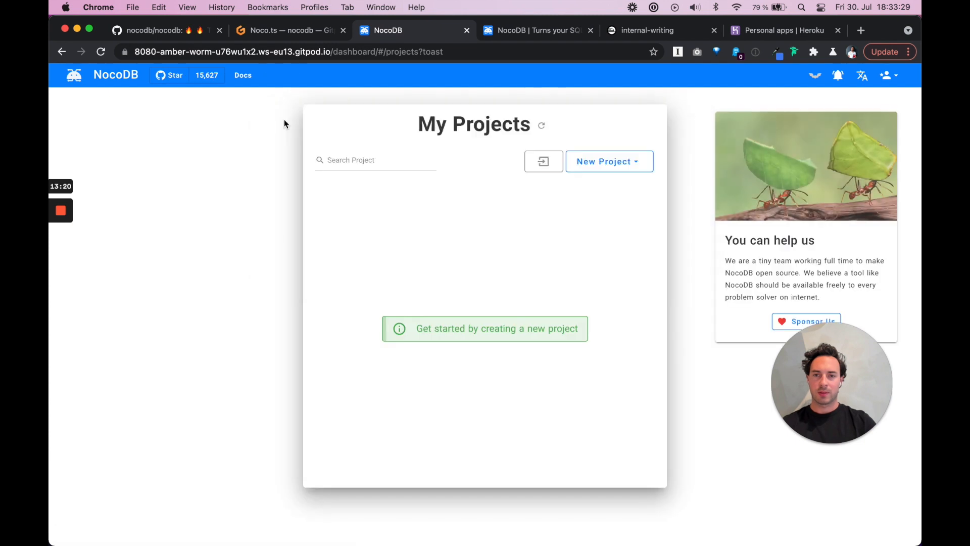
click(620, 166)
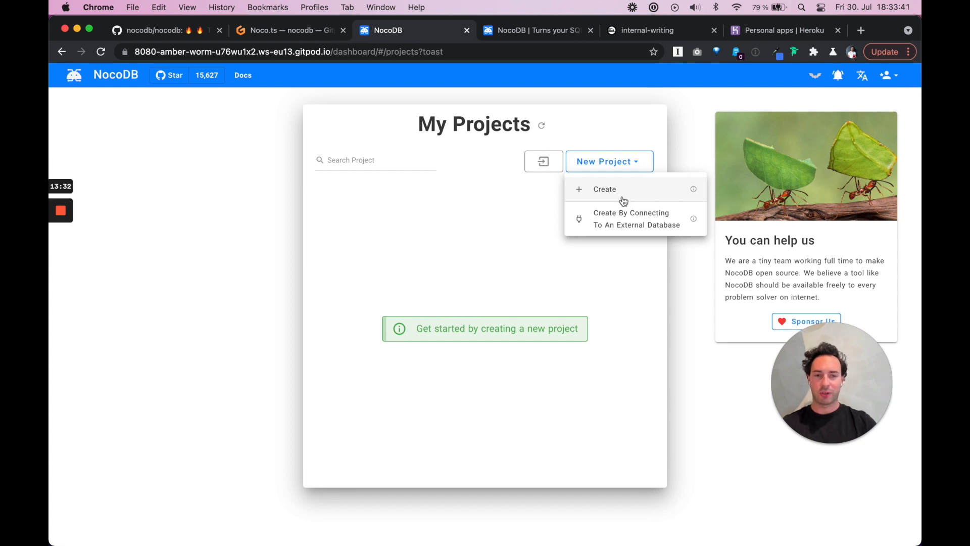
click(628, 220)
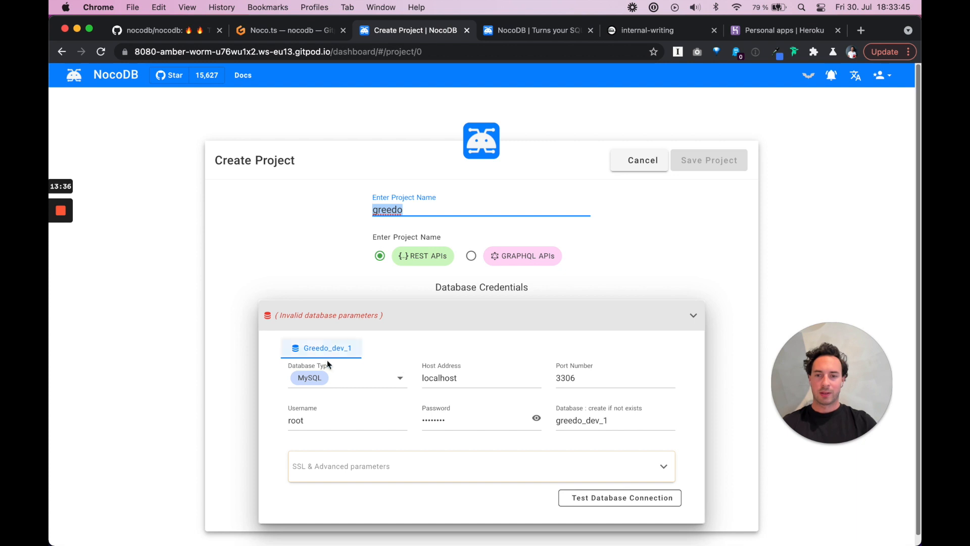
click(400, 382)
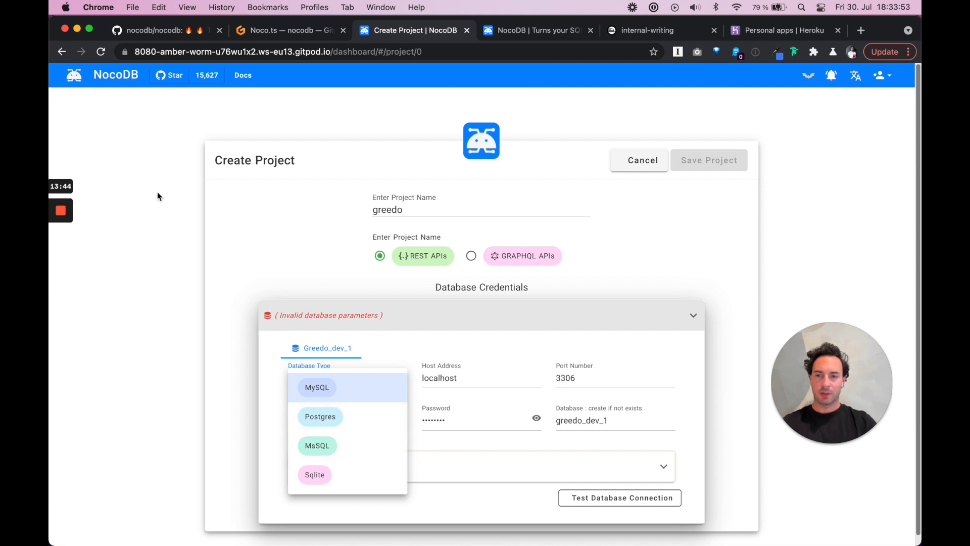
mouse_move(62, 235)
click(60, 260)
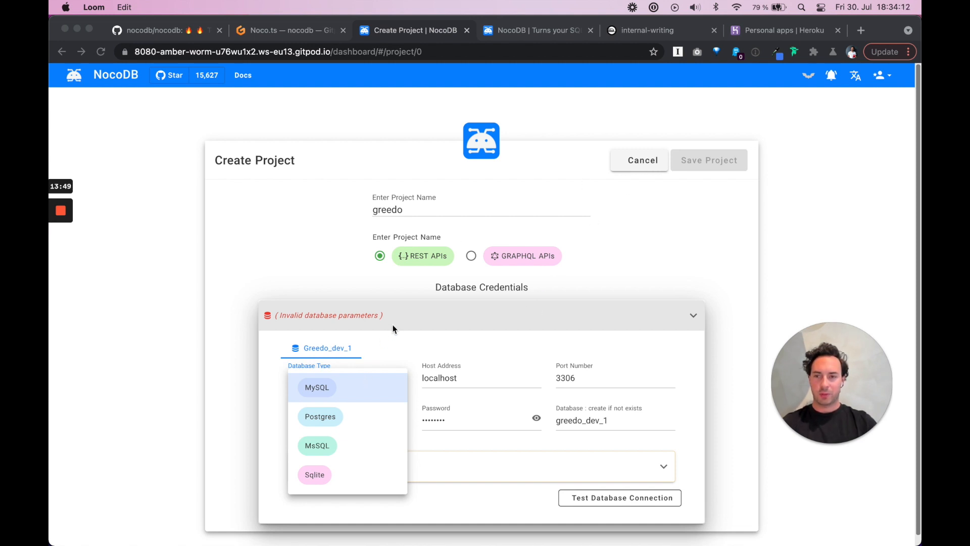
click(639, 166)
click(644, 163)
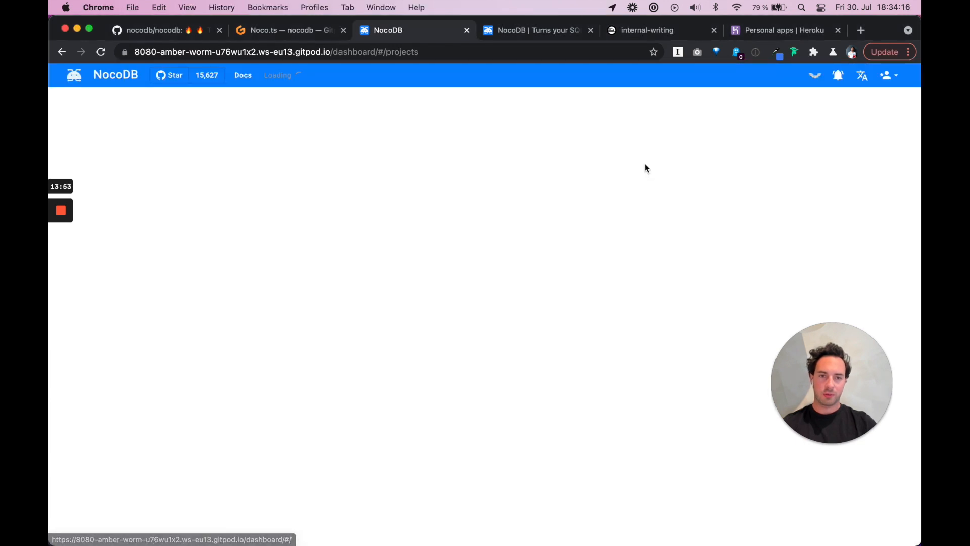
mouse_move(644, 166)
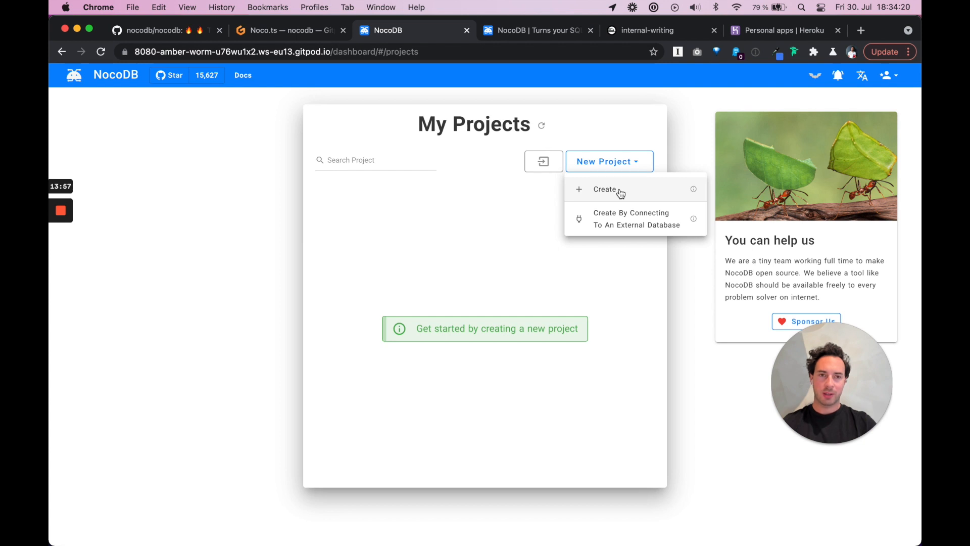
click(653, 29)
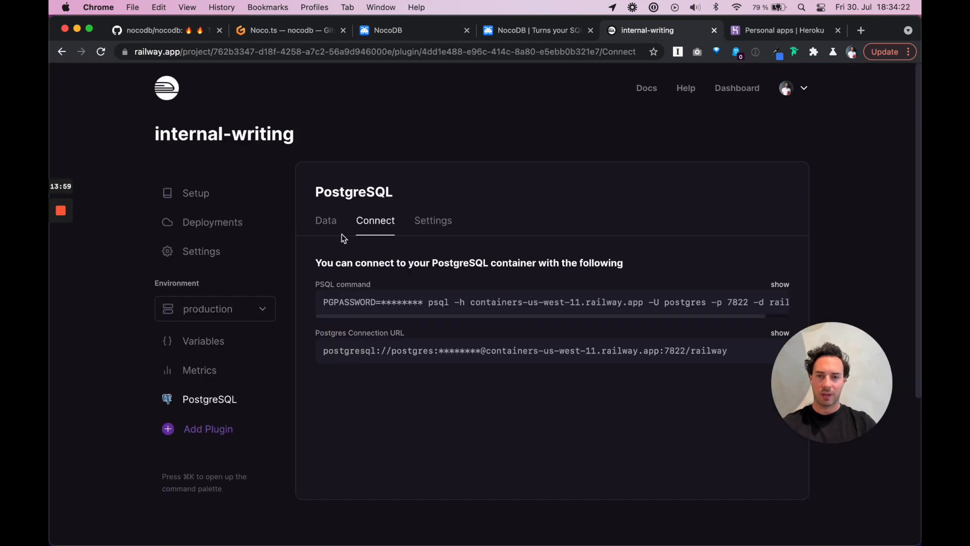
click(326, 220)
scroll(566, 242, down, 3)
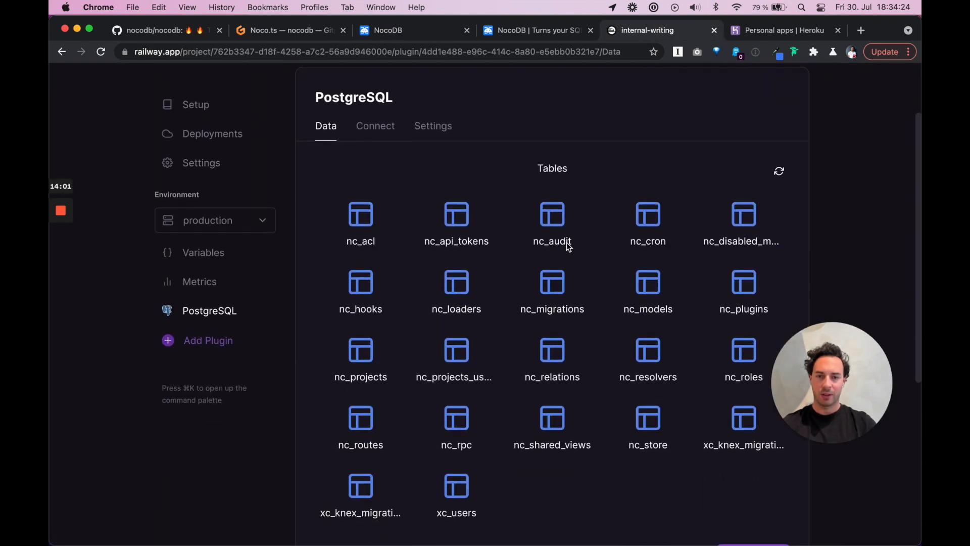
scroll(565, 427, down, 2)
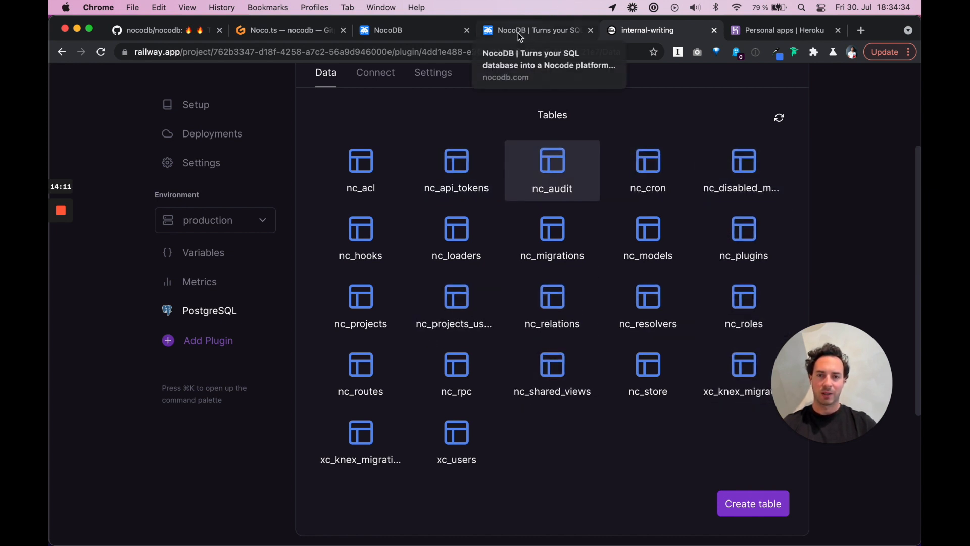
click(405, 32)
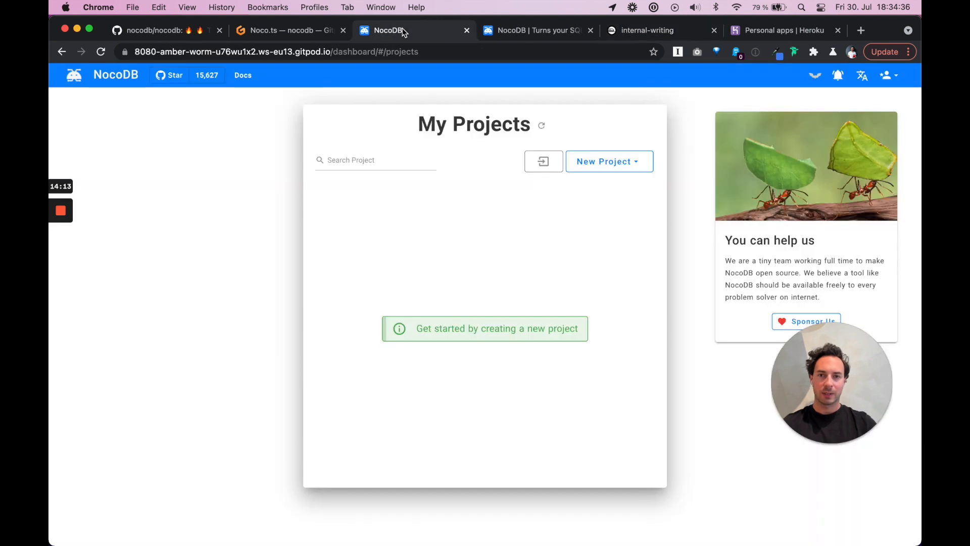
Create a new REST API project named AwesomeNoco
click(620, 162)
click(616, 190)
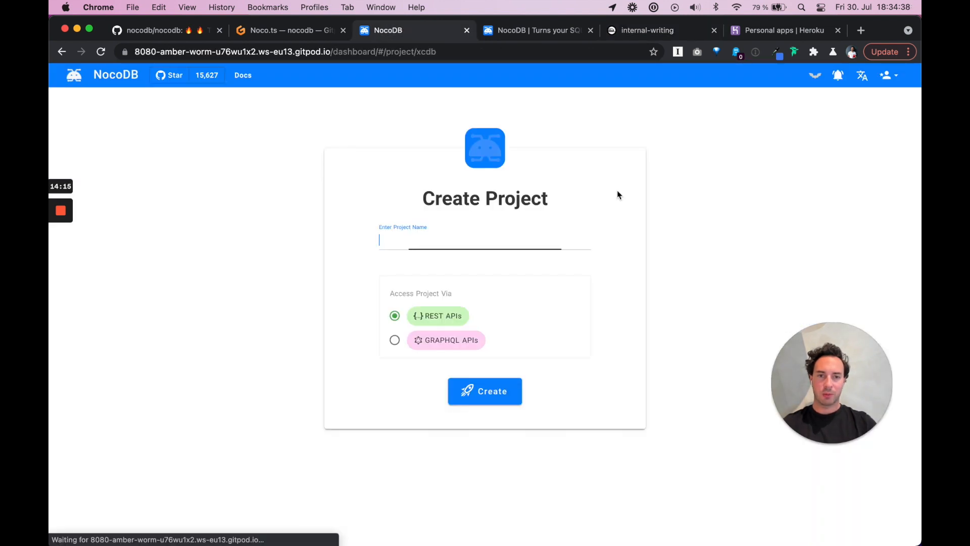
text(AwesomeNoco)
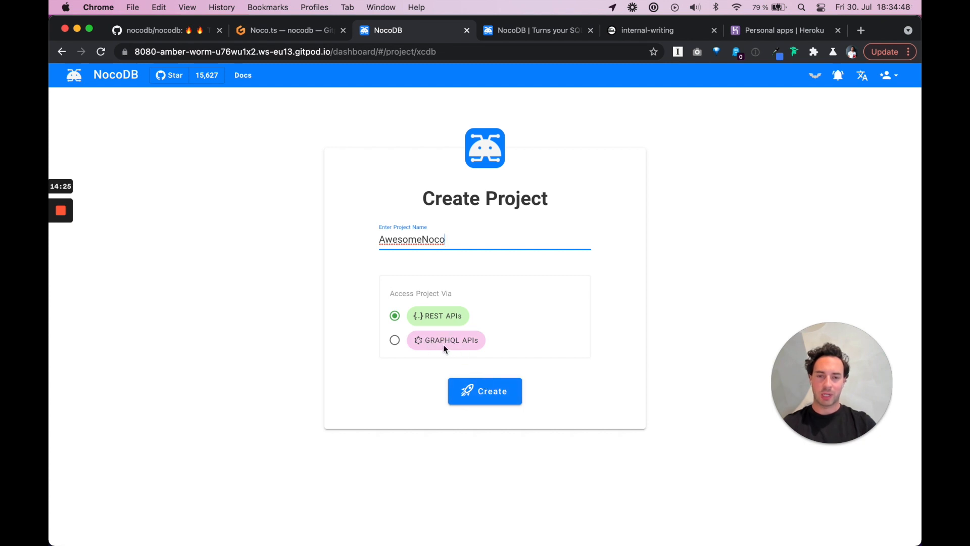
click(487, 393)
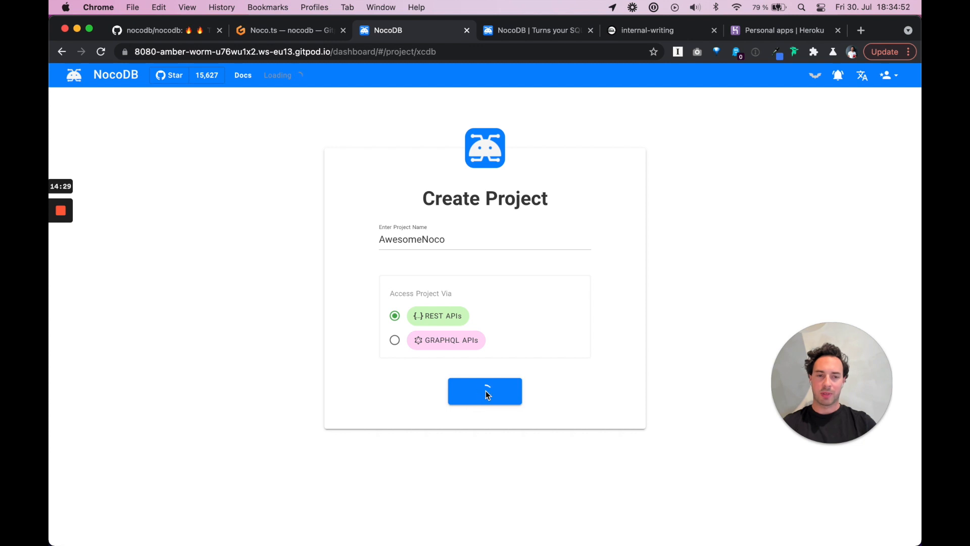
drag(833, 374, 844, 453)
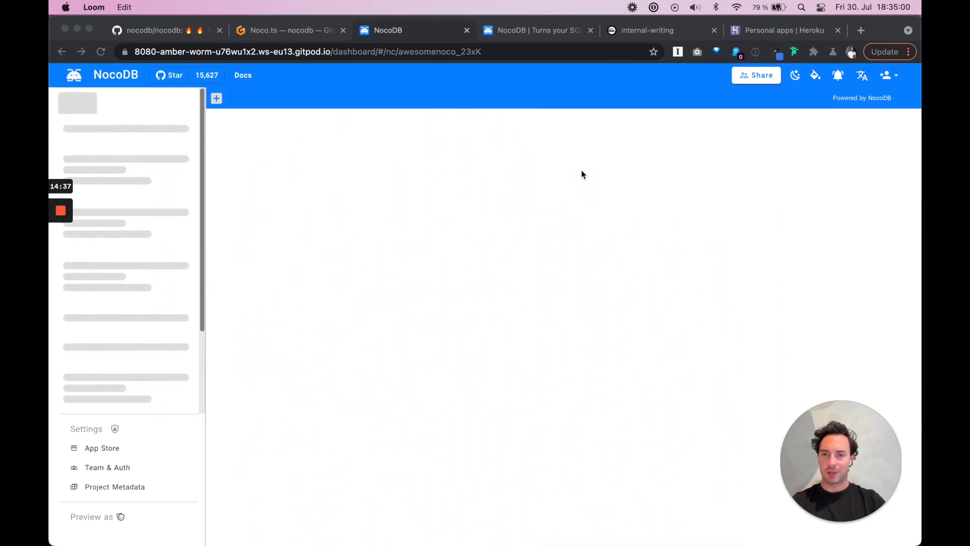
Close the Team & Auth and App Store tabs in the AwesomeNoco project
click(576, 102)
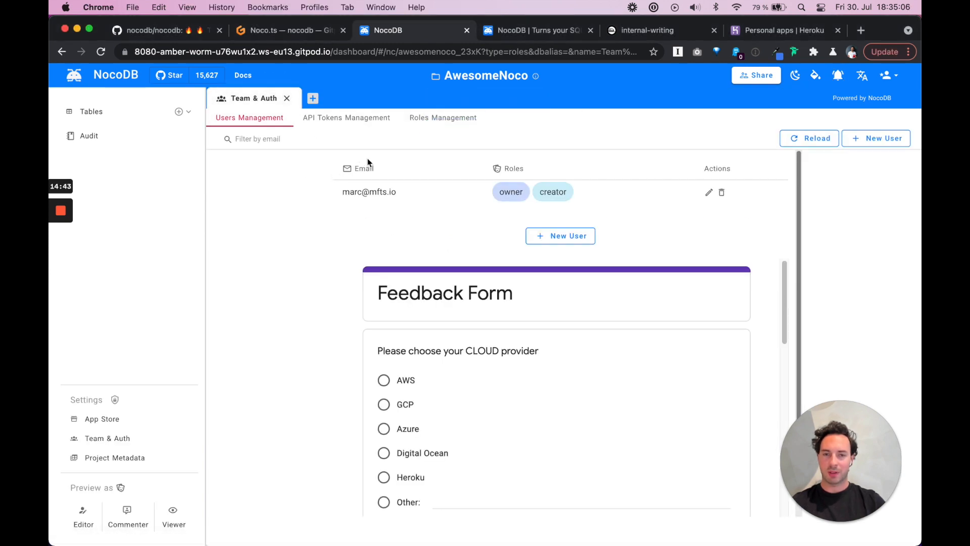
scroll(393, 365, down, 5)
scroll(393, 365, down, 5)
scroll(393, 365, up, 15)
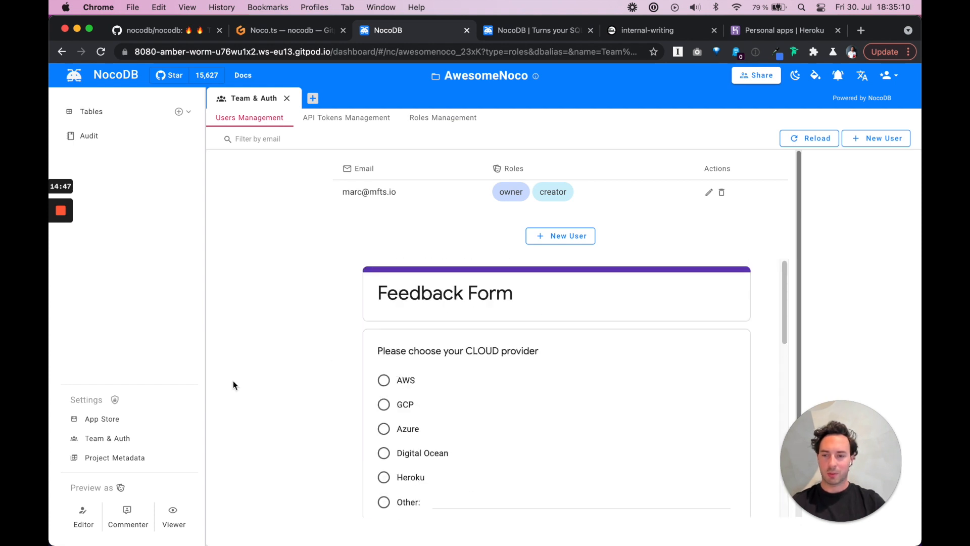
click(286, 99)
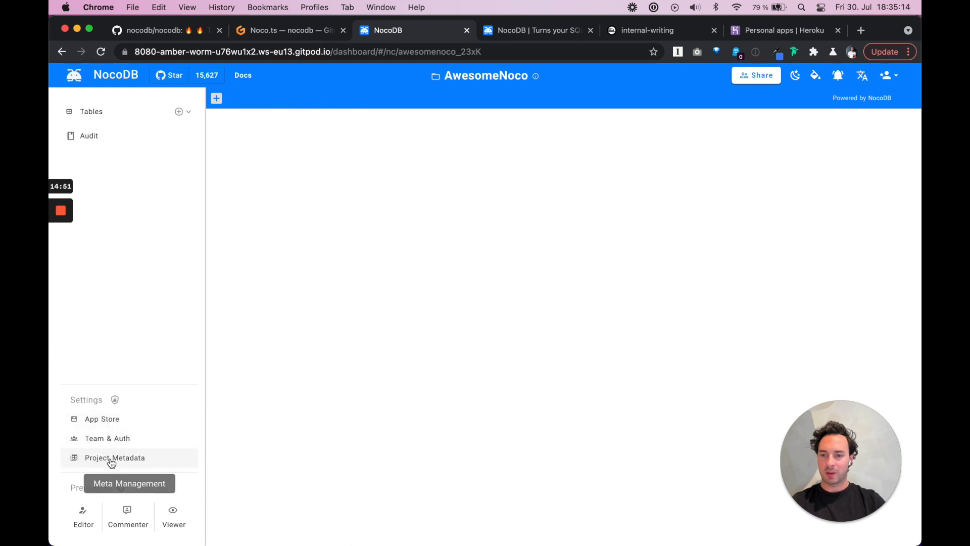
click(110, 420)
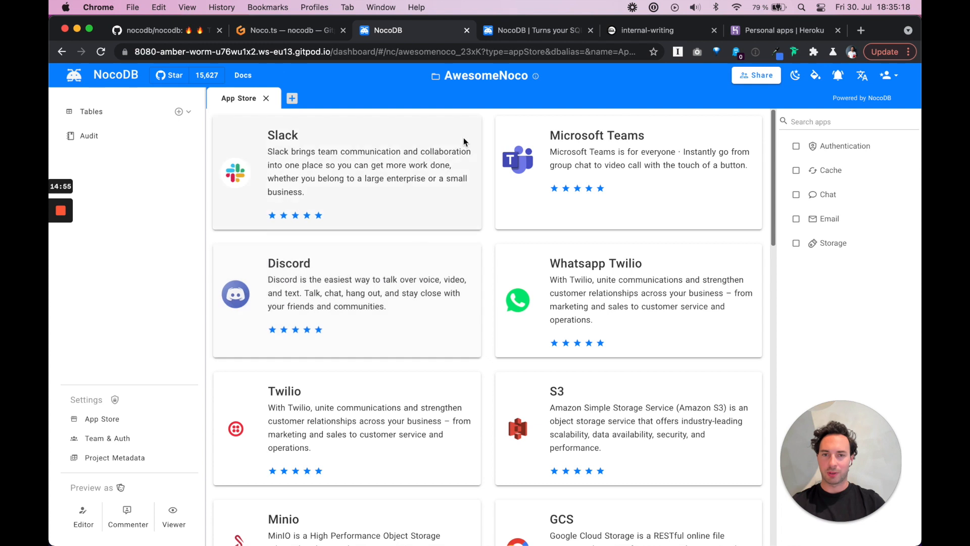
click(266, 99)
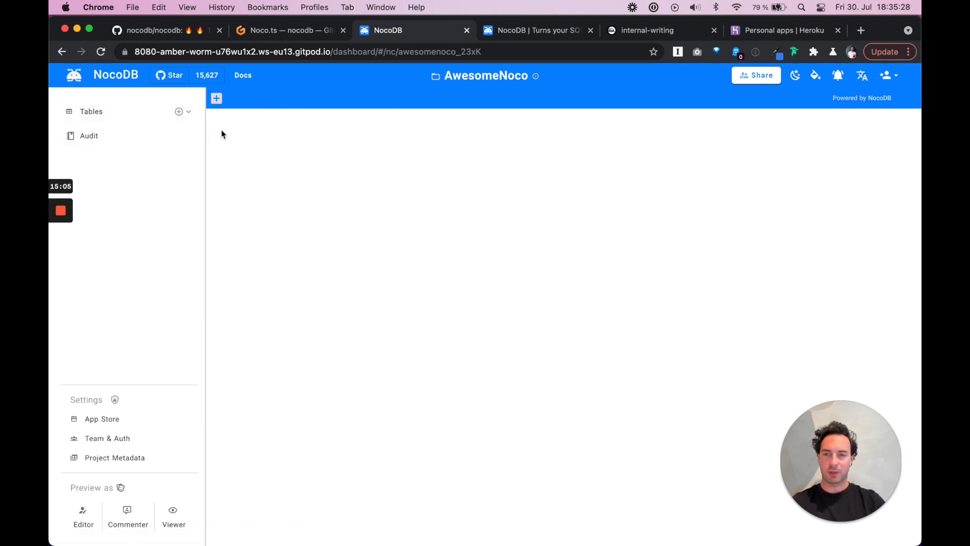
Add a table named Task with the default columns
click(178, 111)
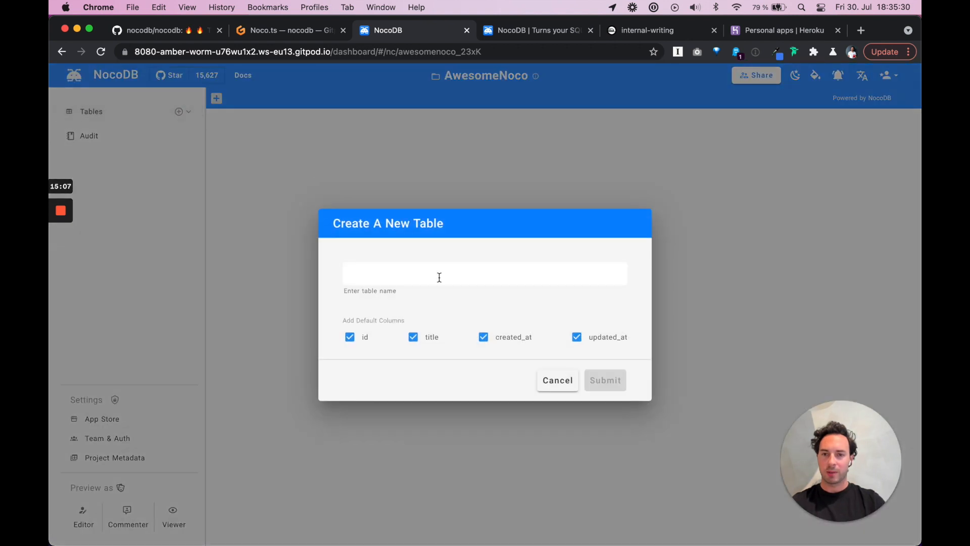
text(Tasks)
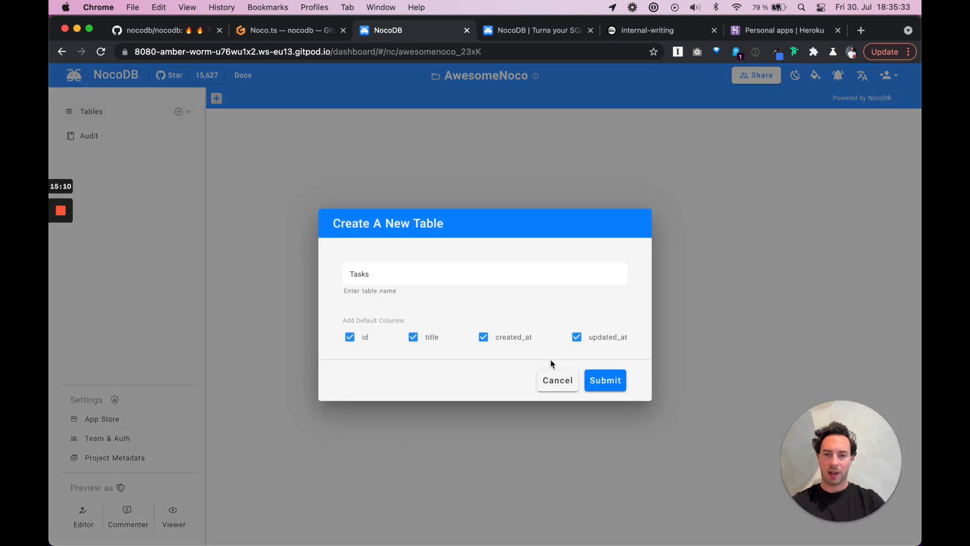
click(598, 380)
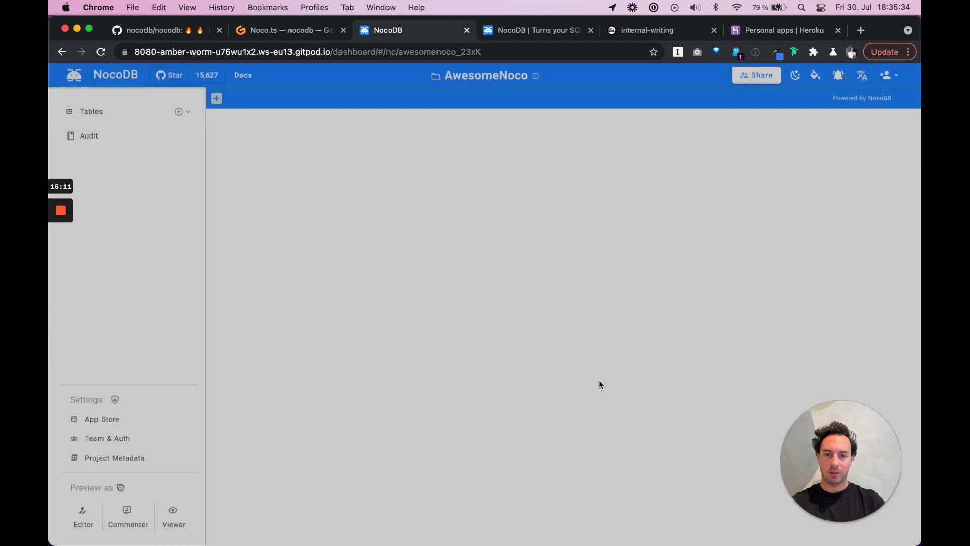
Add a table named People with the default title column unchecked
click(178, 111)
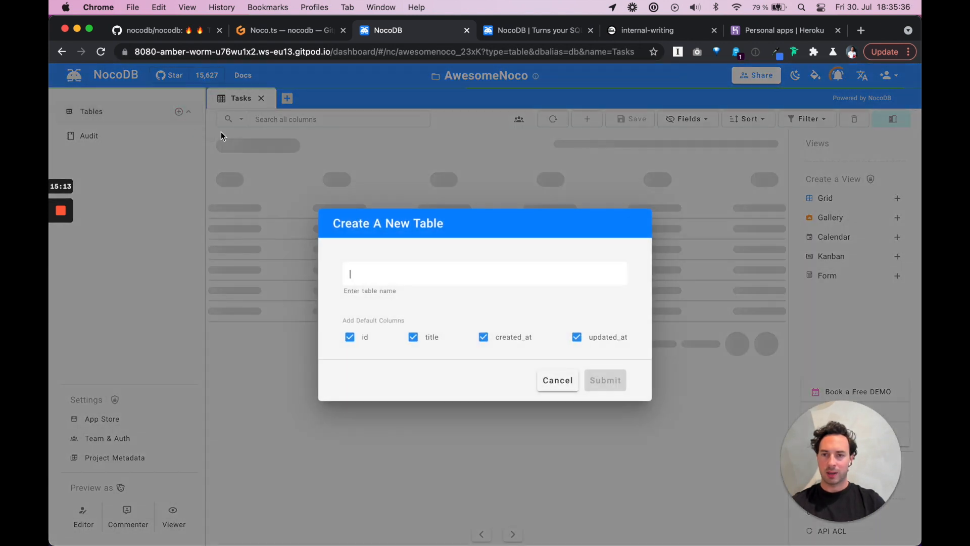
text(People)
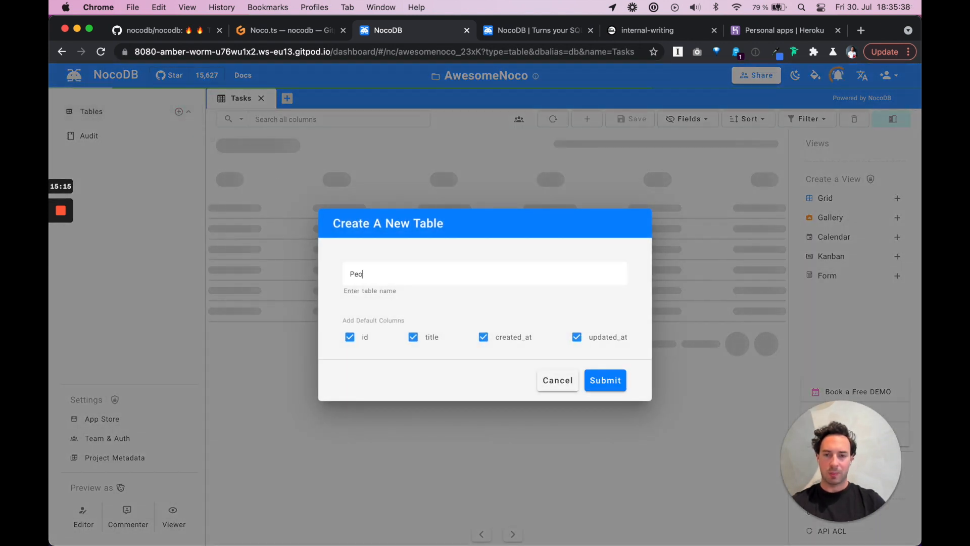
click(413, 337)
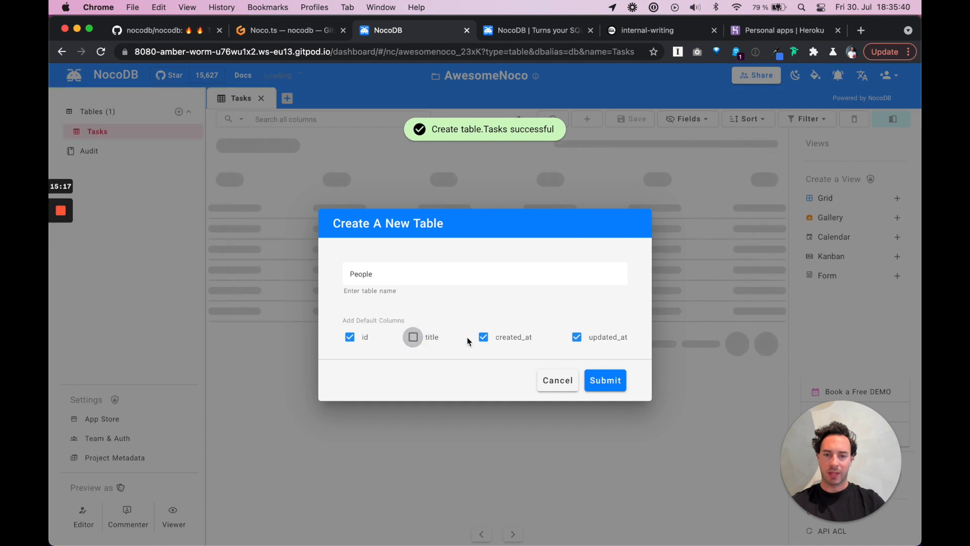
click(606, 381)
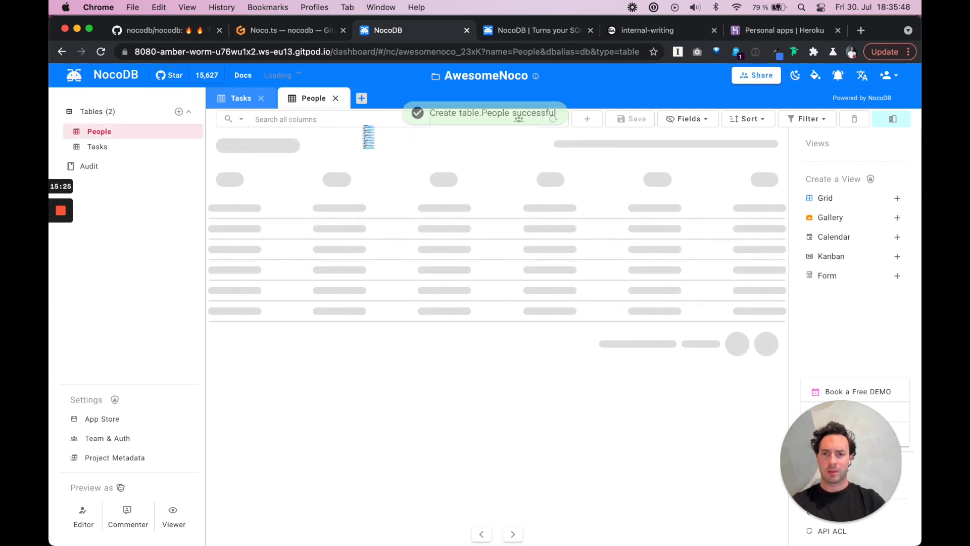
Add a SingleLineText column called name to the People table
click(289, 143)
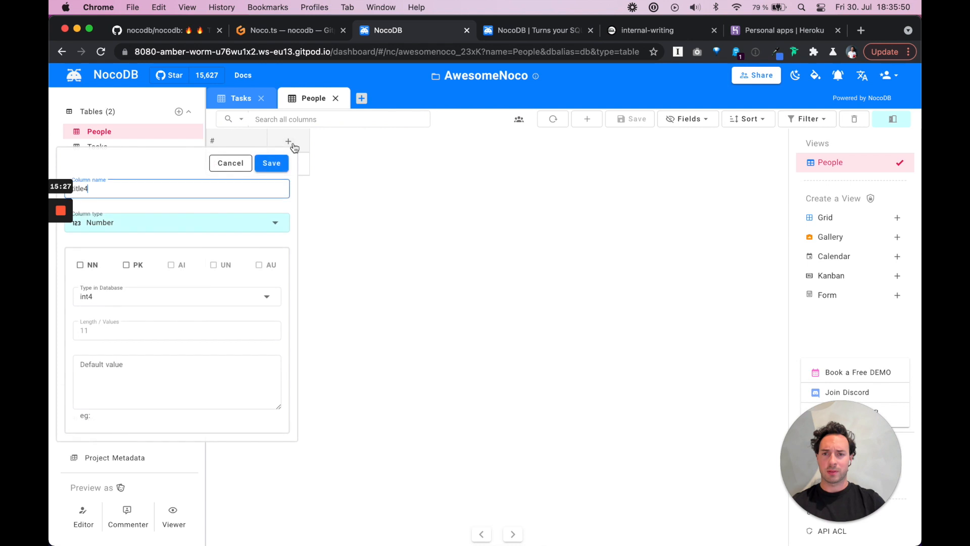
double_click(256, 192)
text(name)
click(225, 228)
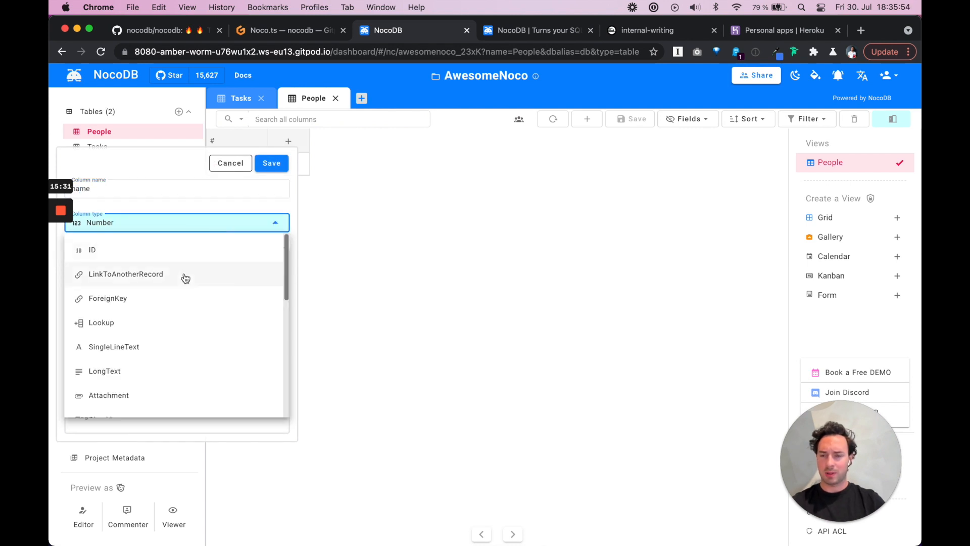
click(151, 346)
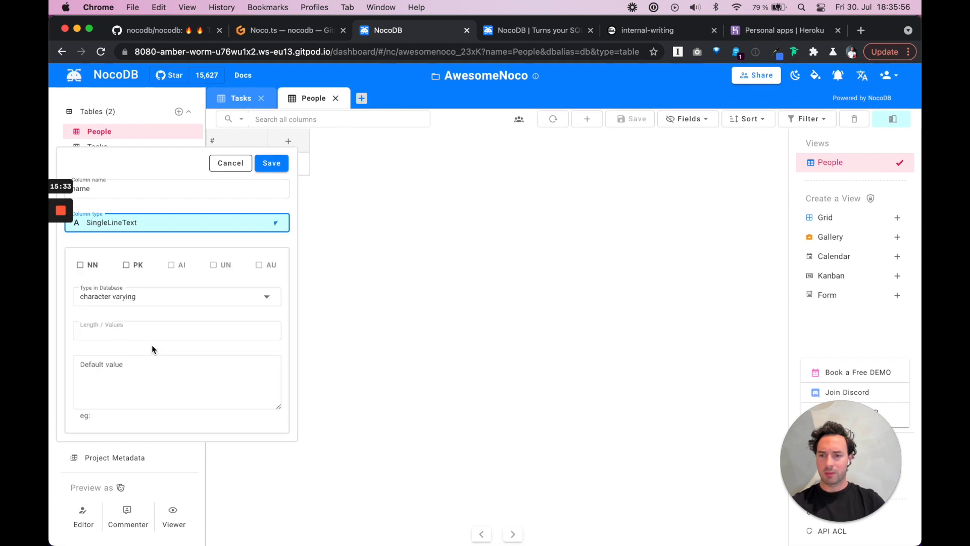
click(271, 164)
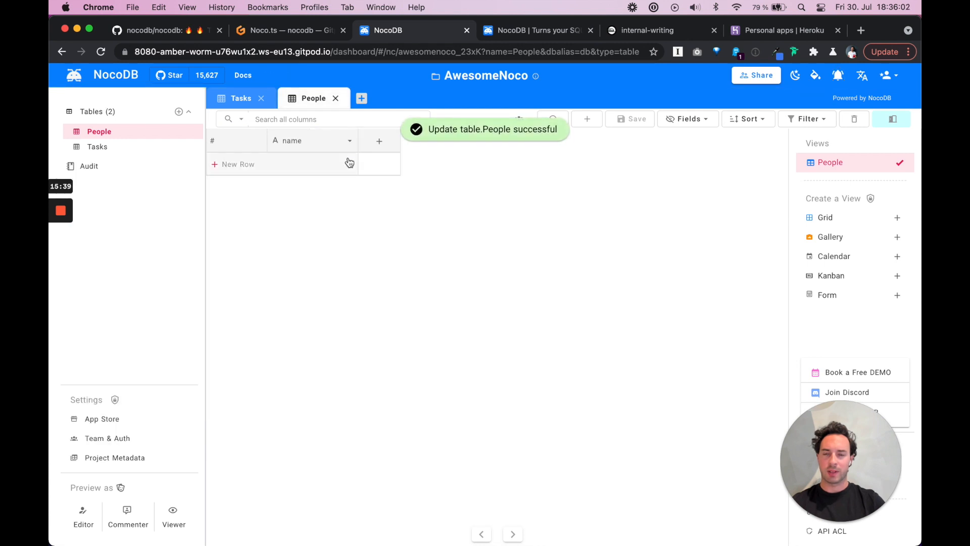
Add a first People row and enter a person's name
click(291, 165)
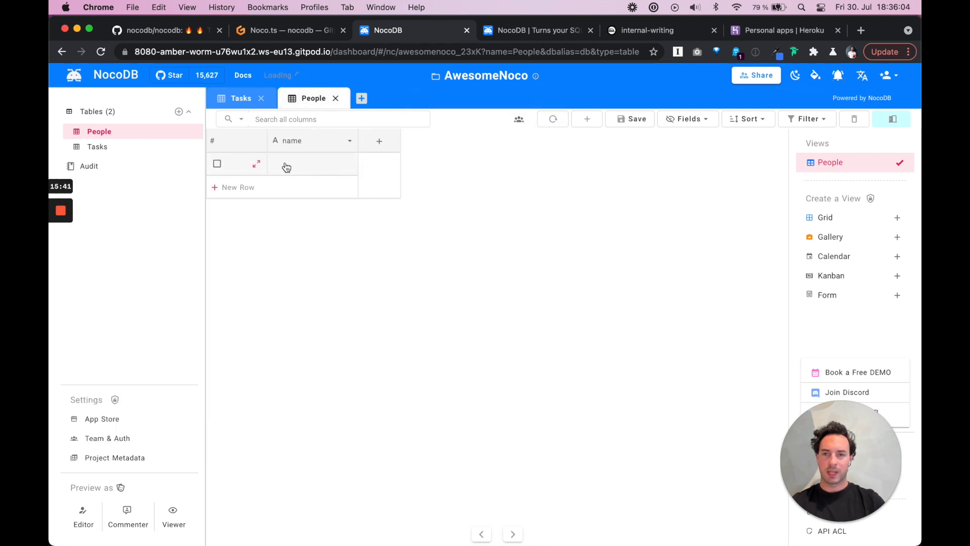
click(309, 169)
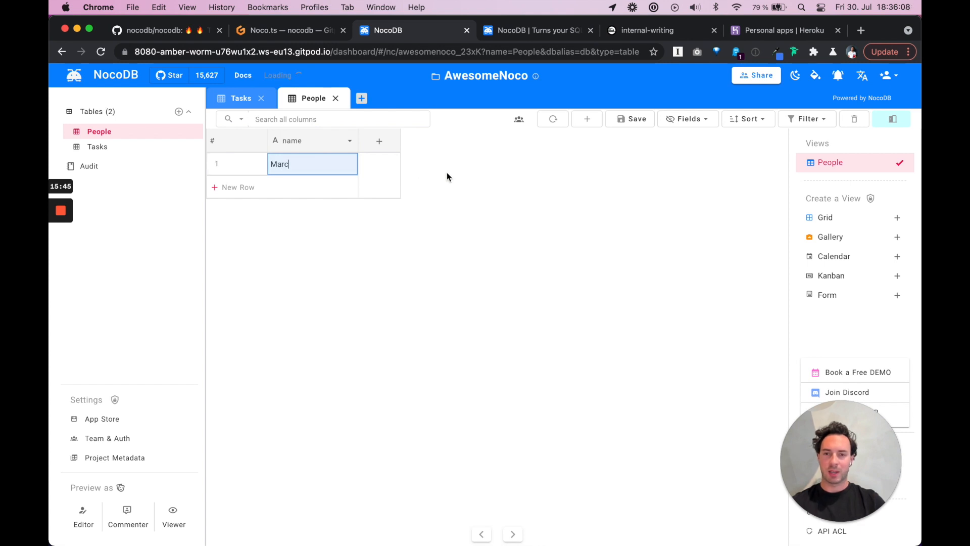
key(Return)
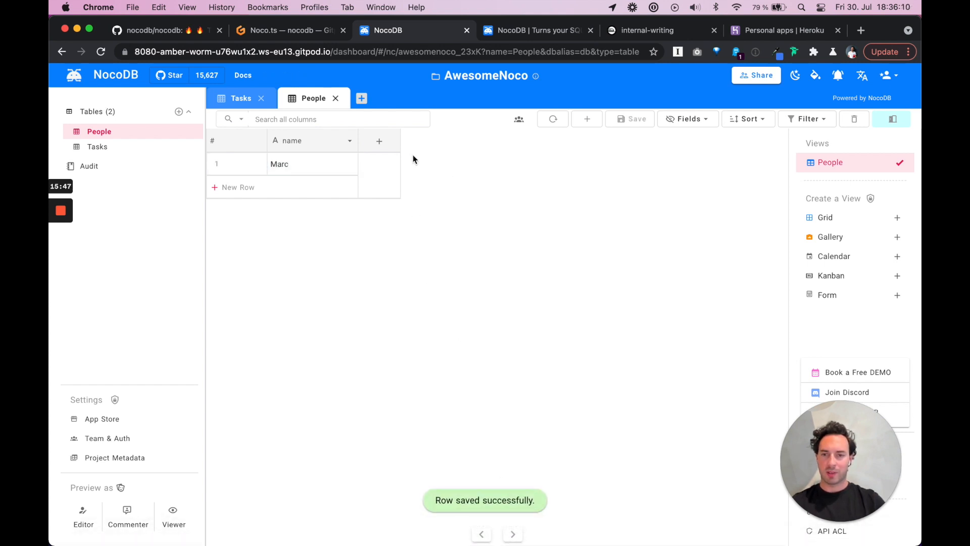
In the Tasks table, start a new status column of type SingleSelect
click(240, 104)
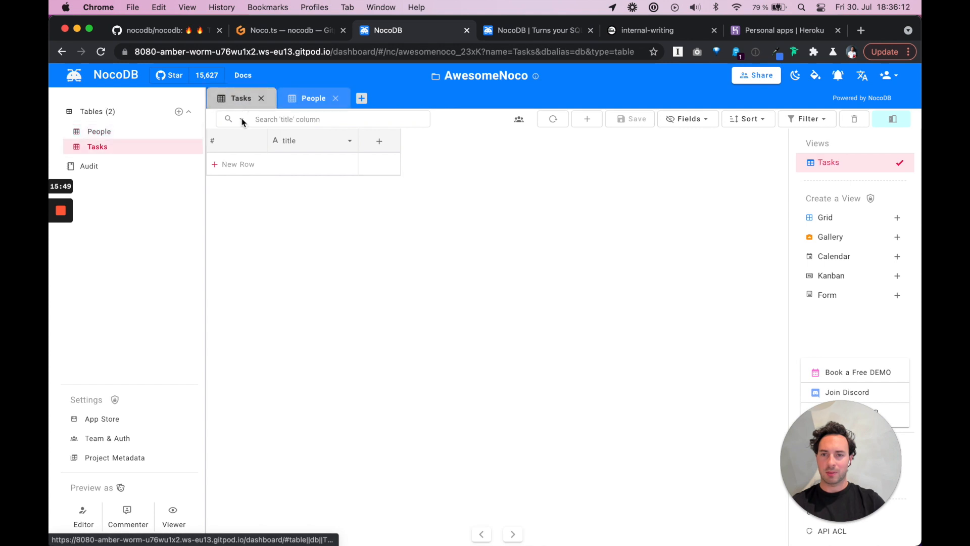
click(377, 146)
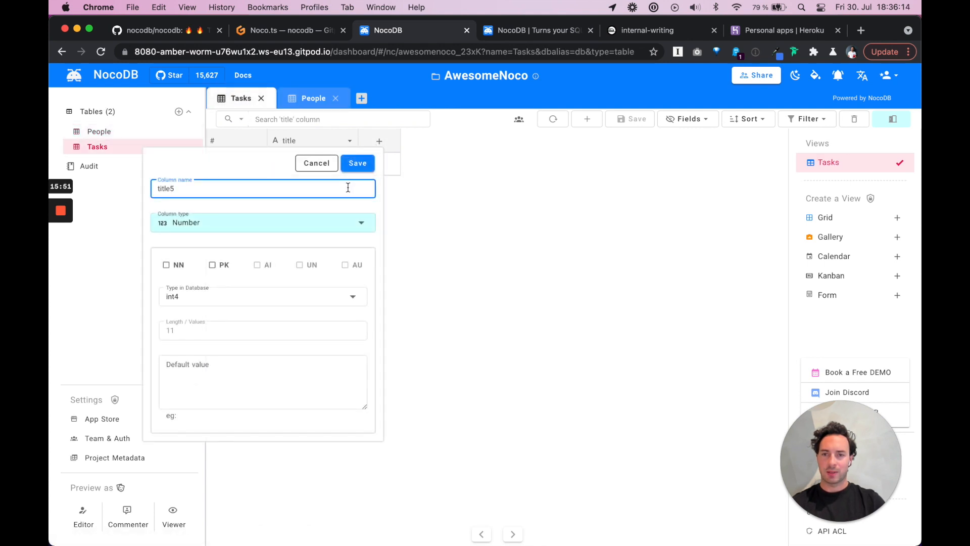
key(super+a)
text(s)
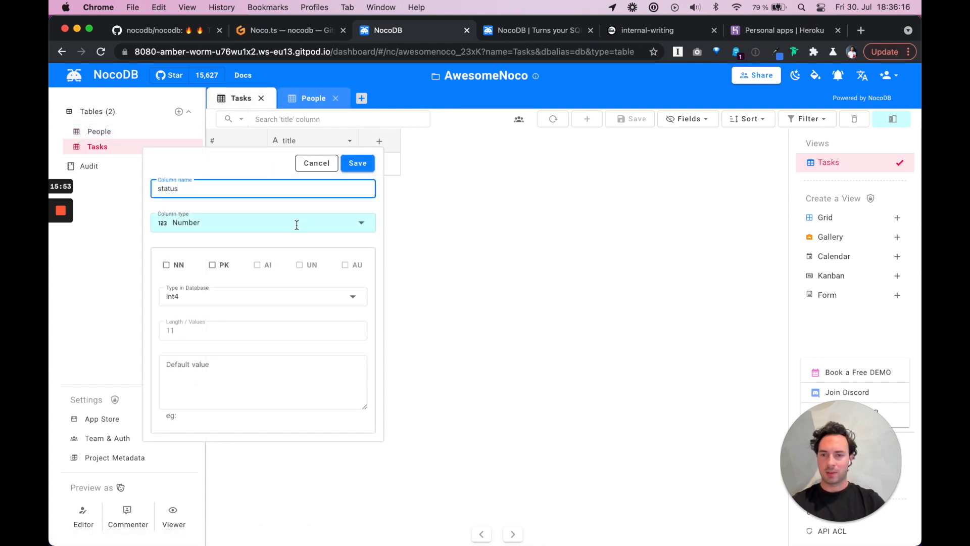
click(296, 224)
scroll(273, 304, up, 5)
click(238, 306)
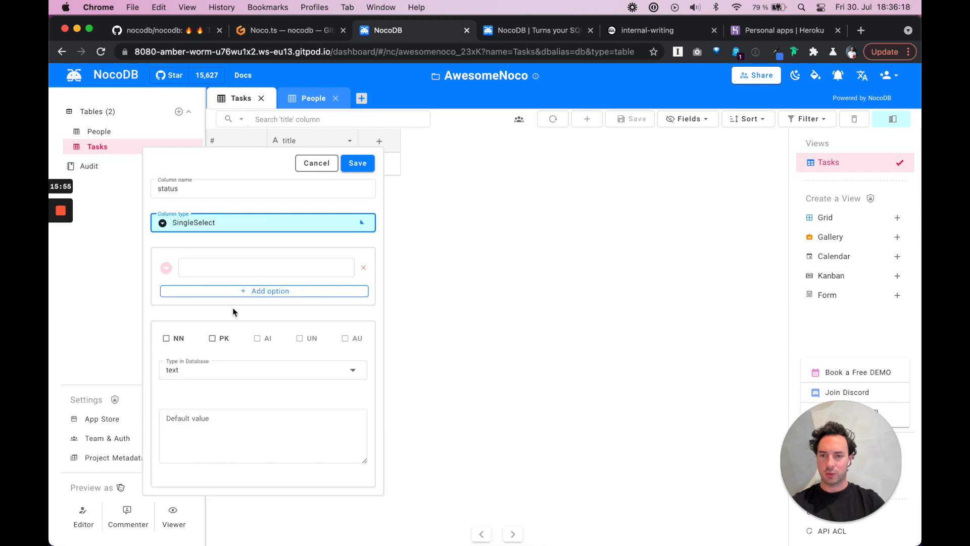
Give the status column the options todo, doing and done, and save it
click(261, 267)
text(todo)
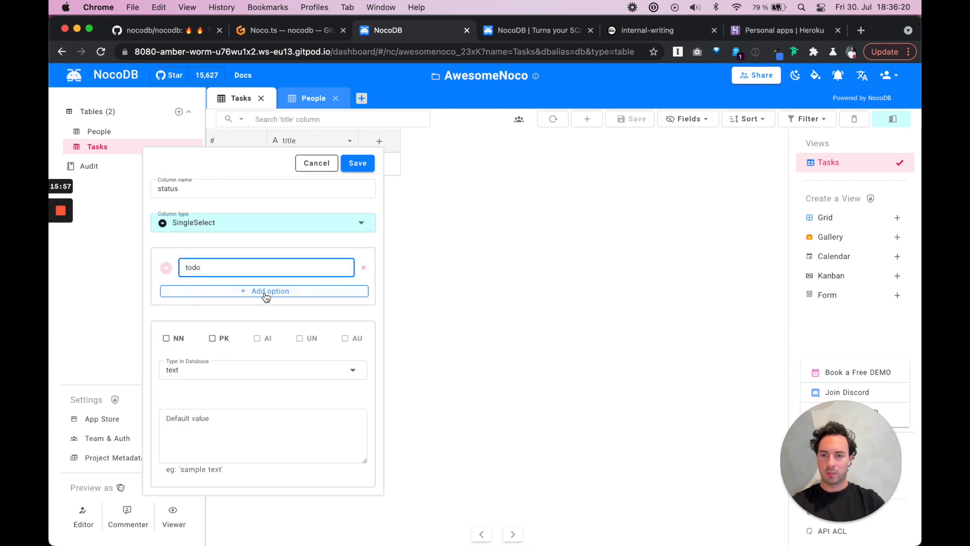
click(264, 292)
click(236, 291)
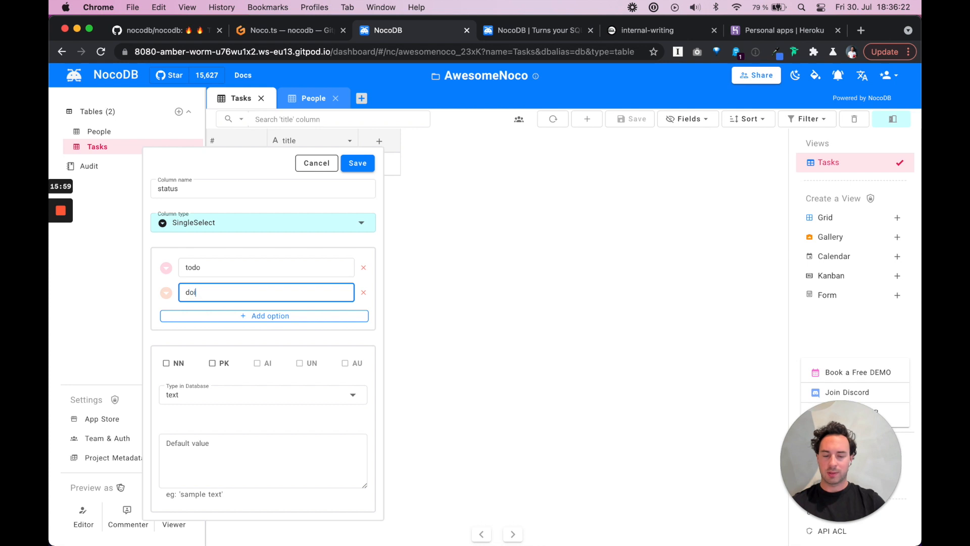
click(238, 316)
click(231, 318)
text(done)
click(360, 171)
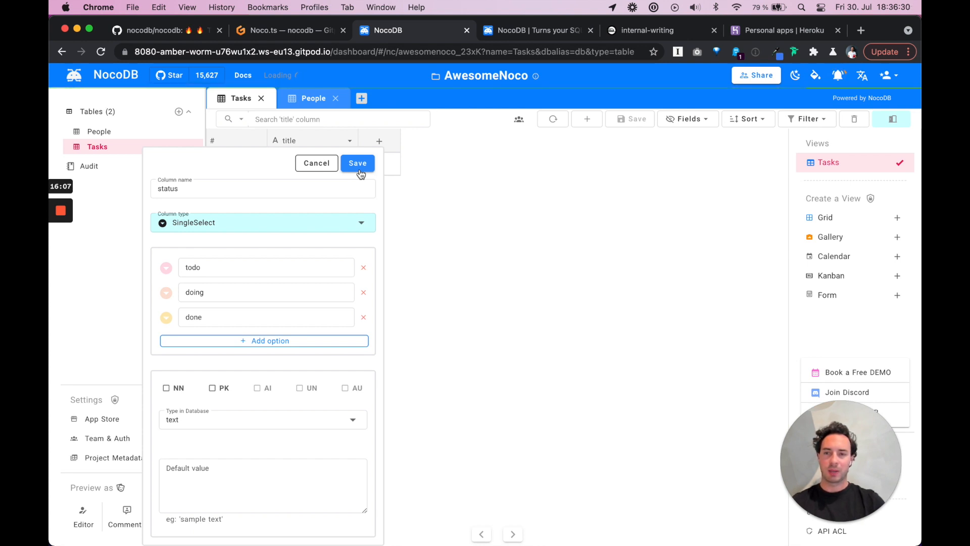
click(359, 164)
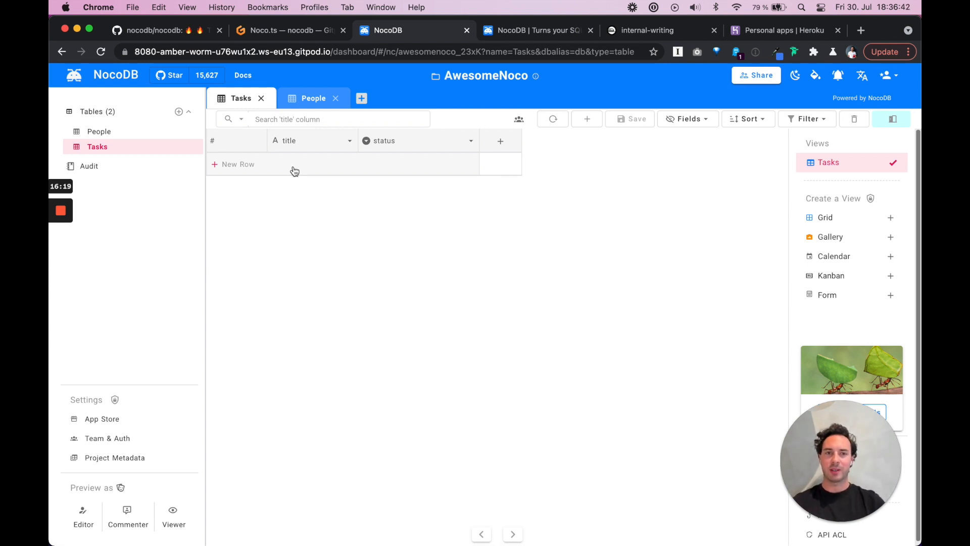
Refresh Railway's PostgreSQL tables and check xa1__tasks (status column) and xa1__people (one named row)
click(667, 32)
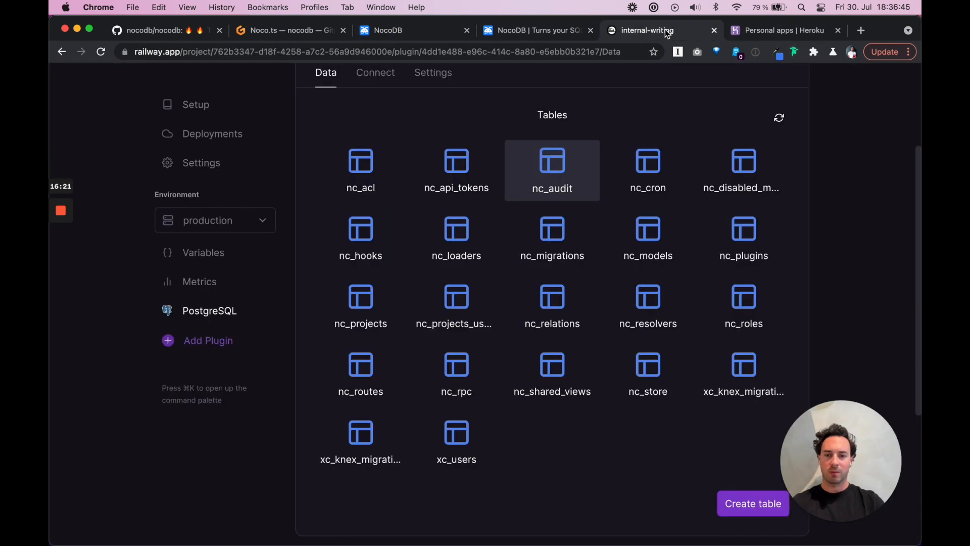
click(780, 121)
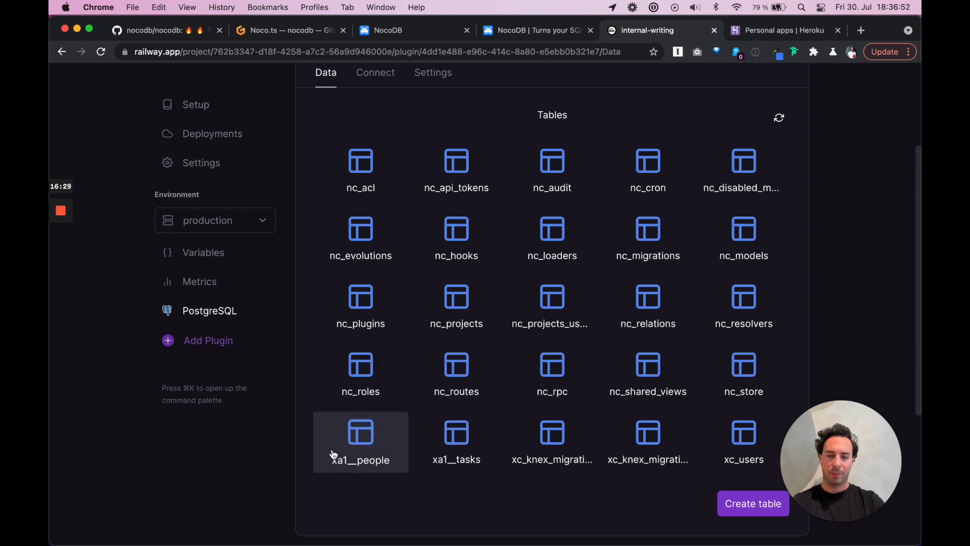
click(459, 442)
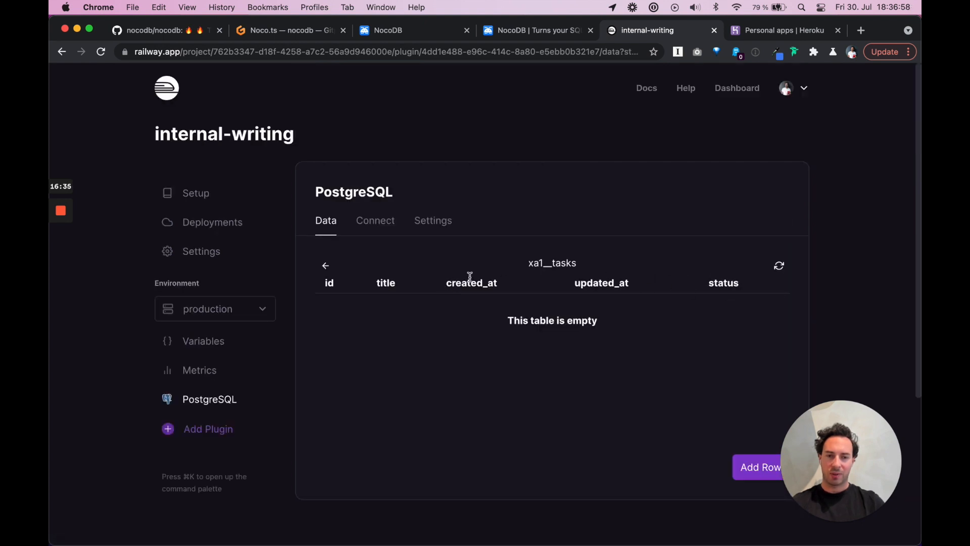
click(325, 267)
scroll(362, 421, down, 3)
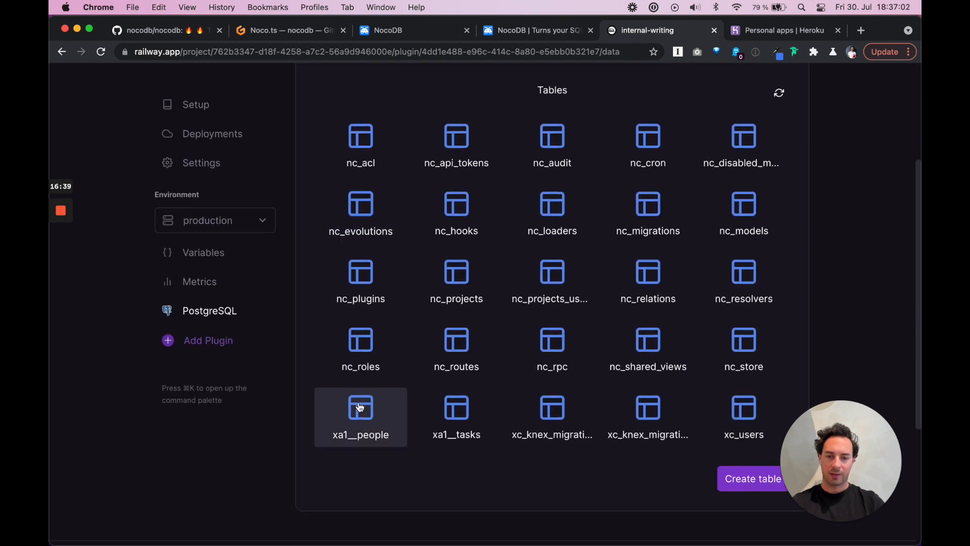
click(362, 403)
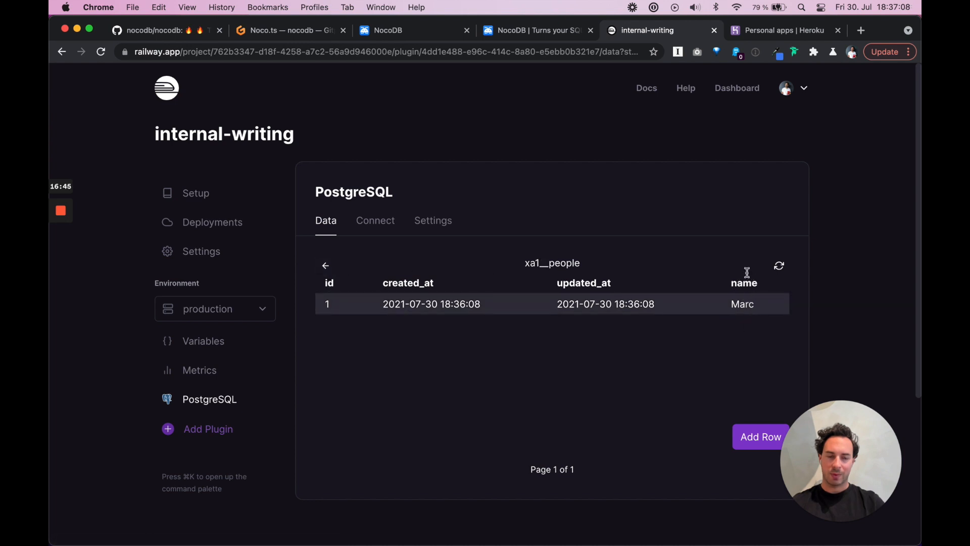
click(326, 267)
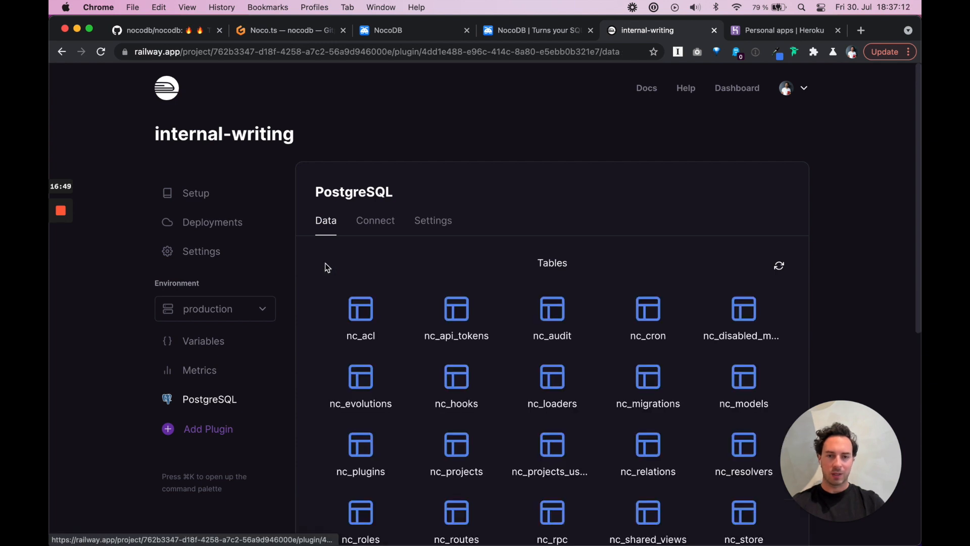
click(401, 31)
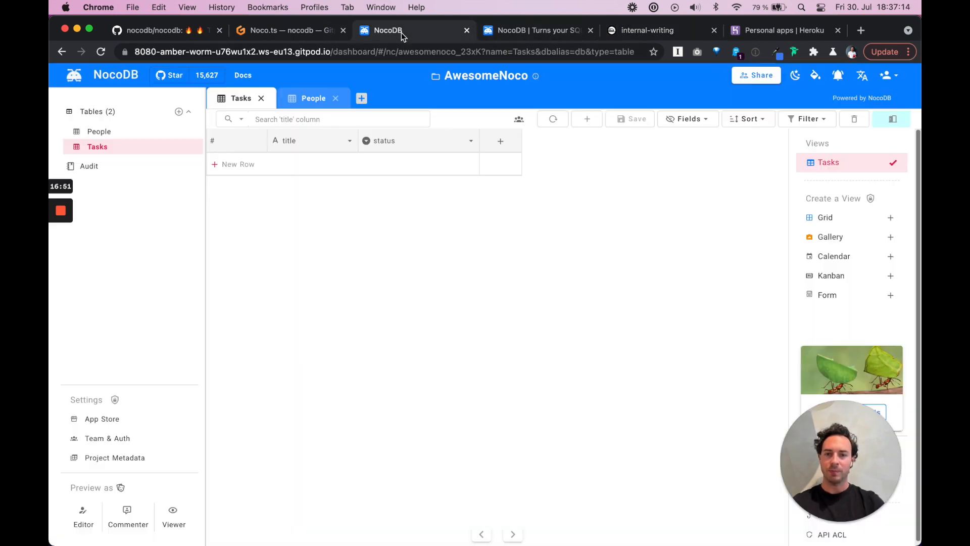
Add a new Tasks row titled 'Example Task' with status set to todo
click(300, 169)
click(303, 167)
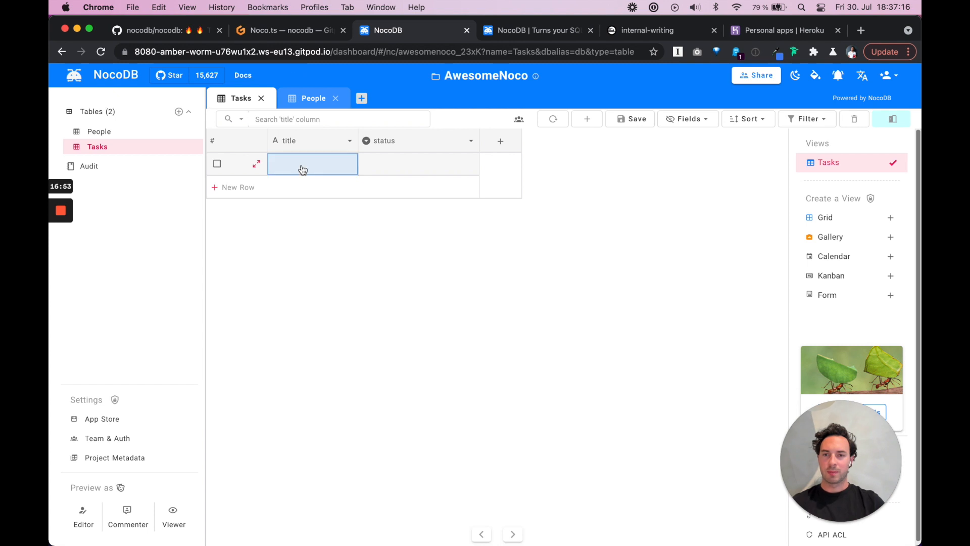
text(Example Task)
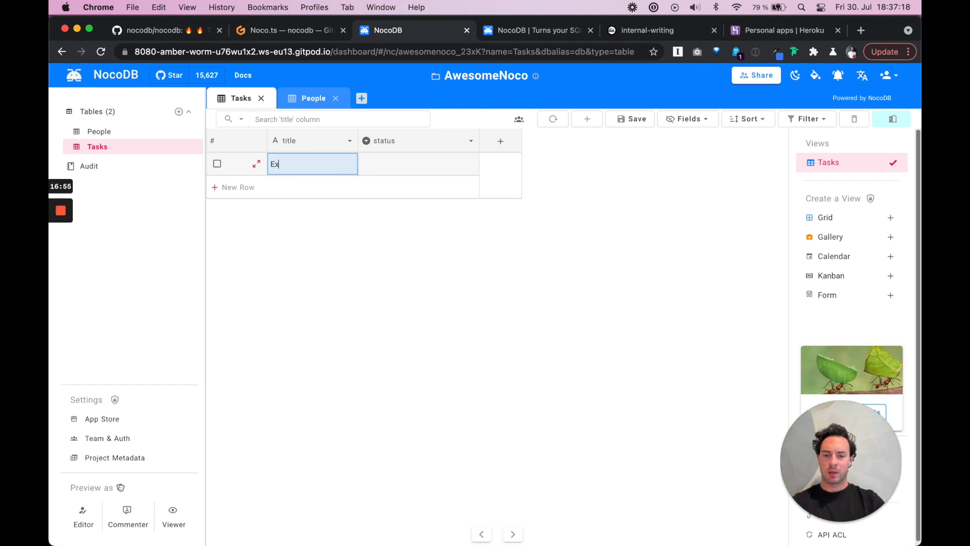
click(378, 174)
click(460, 172)
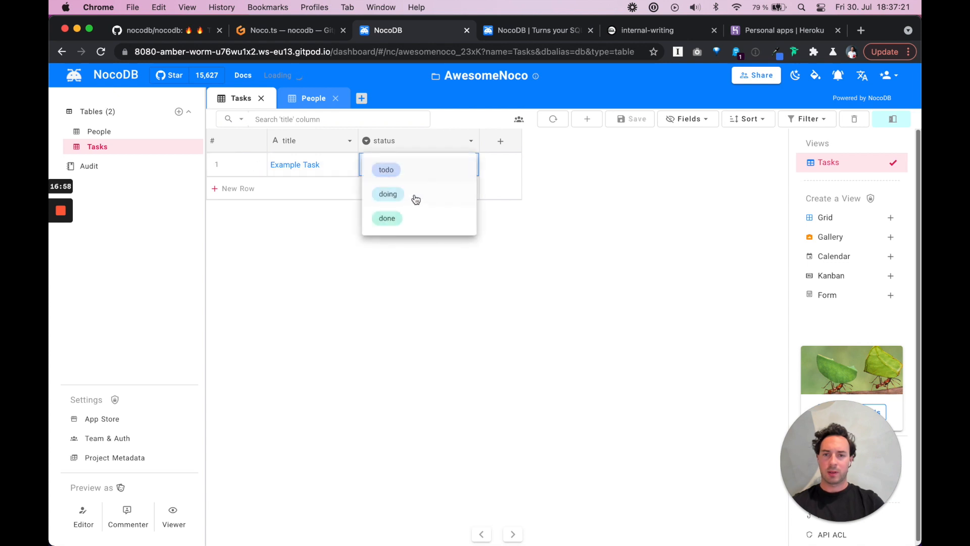
click(387, 170)
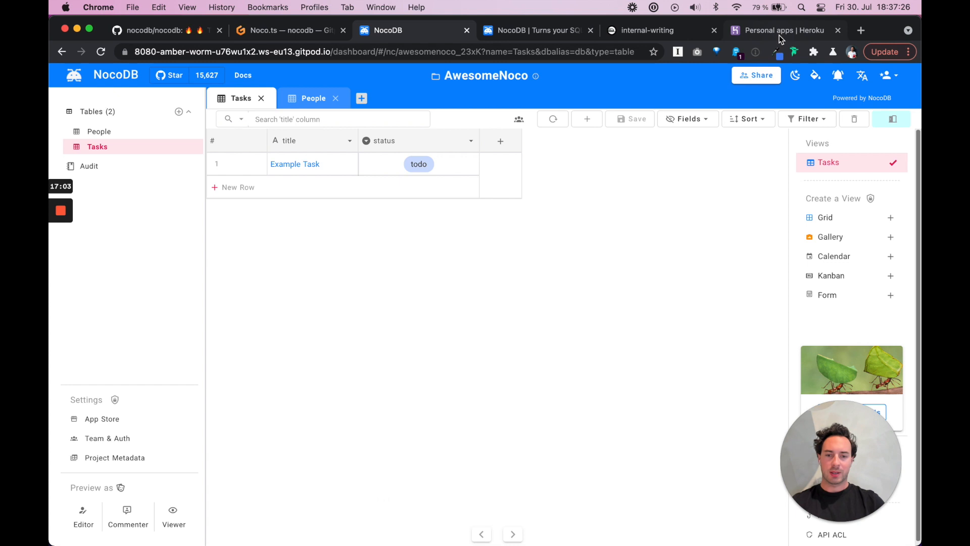
Verify Railway's xa1__tasks table shows the Example Task row with status todo
click(644, 31)
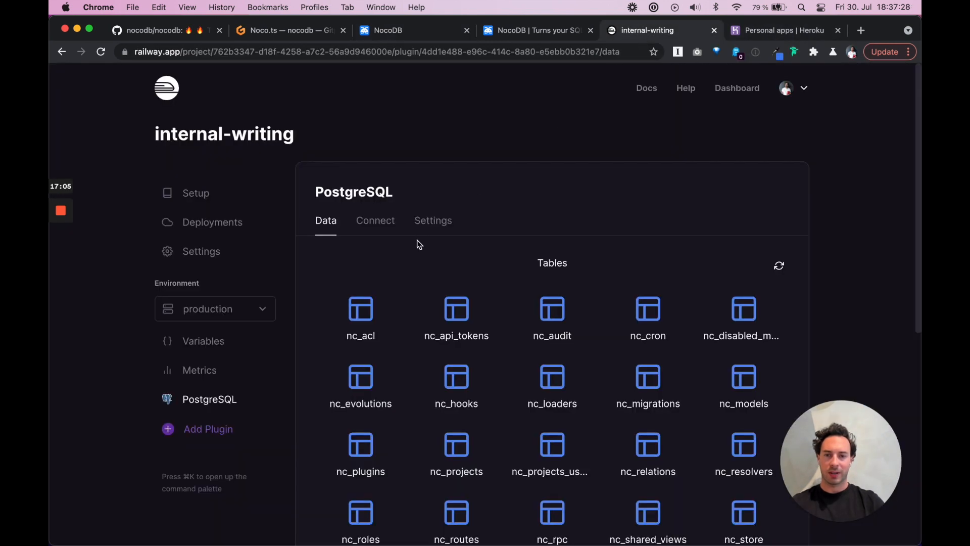
scroll(457, 304, down, 3)
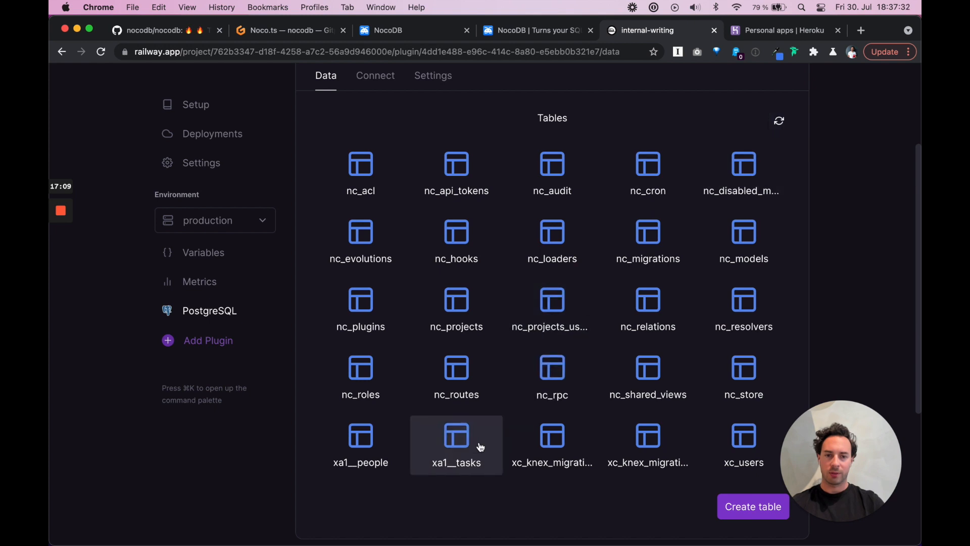
click(461, 443)
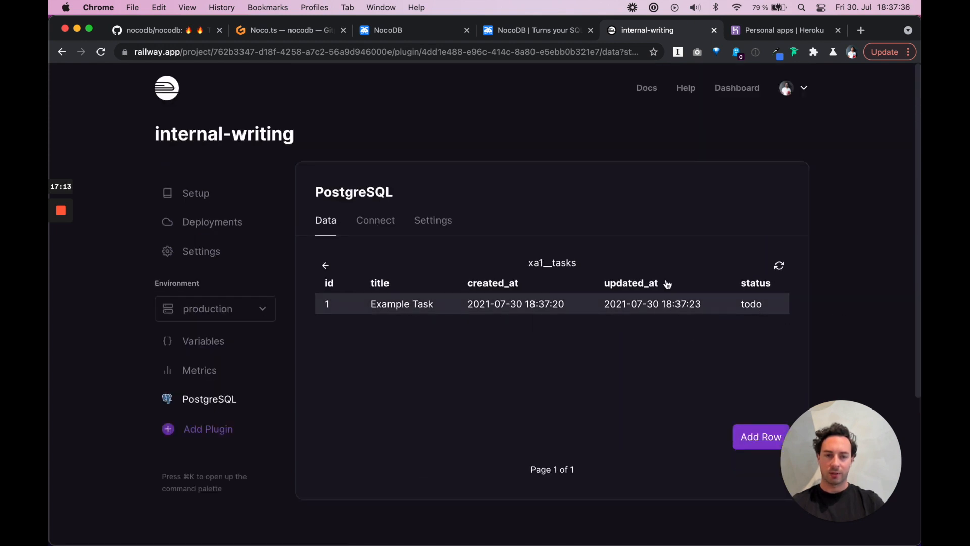
click(325, 266)
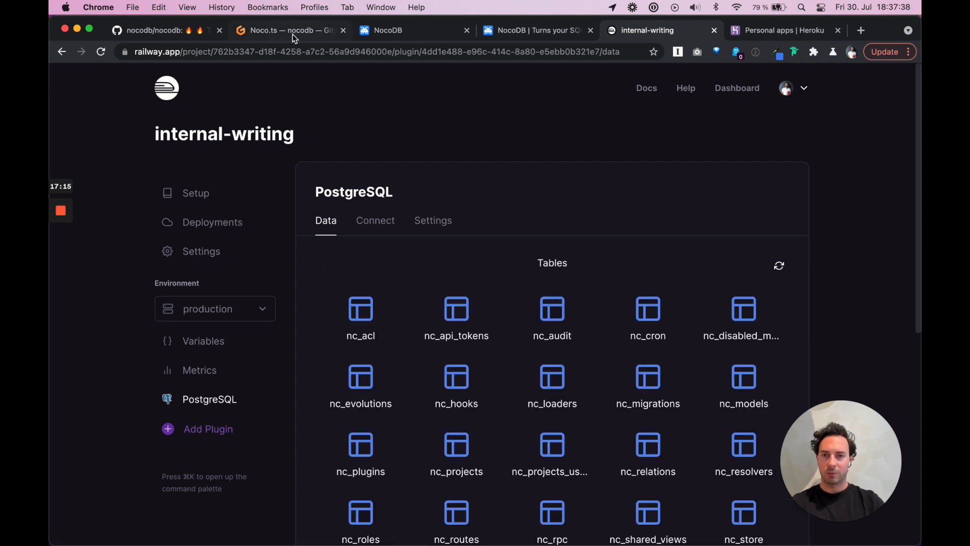
Add a sort rule to the Tasks grid, then remove it so the grid stays unsorted
click(374, 30)
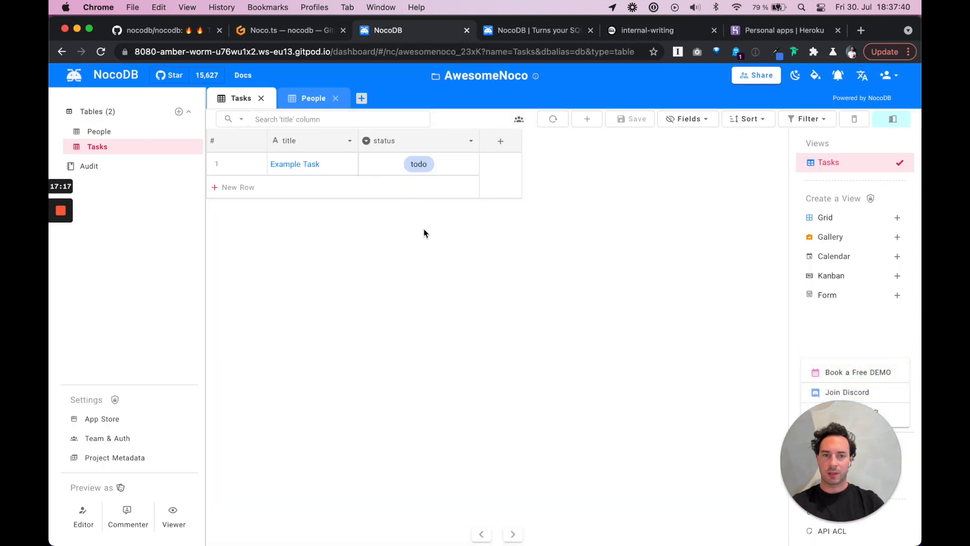
click(762, 119)
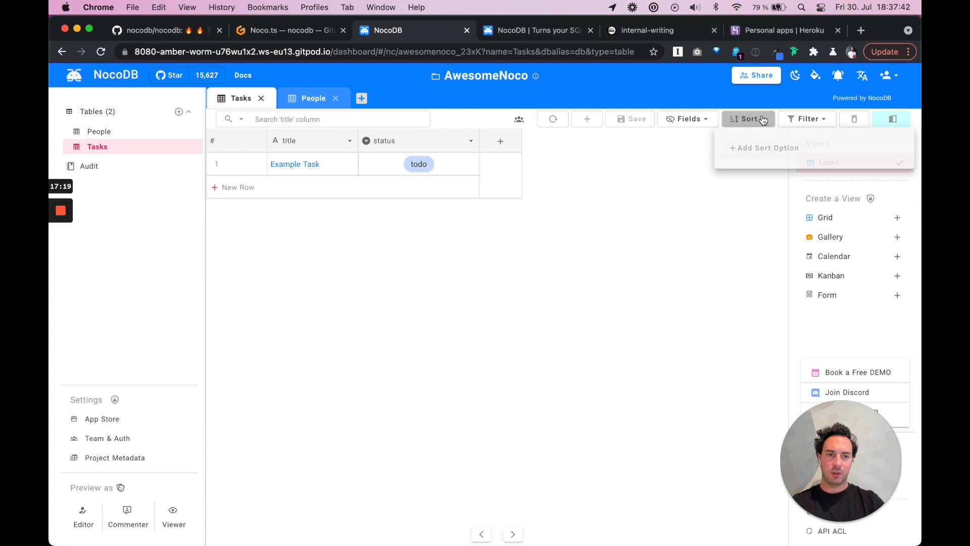
click(763, 121)
click(763, 121)
click(758, 148)
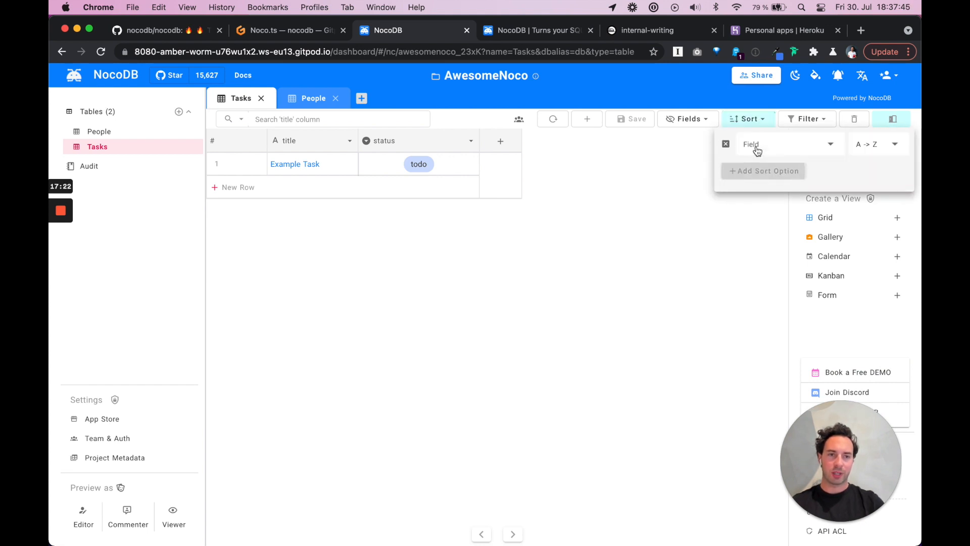
click(728, 145)
click(763, 121)
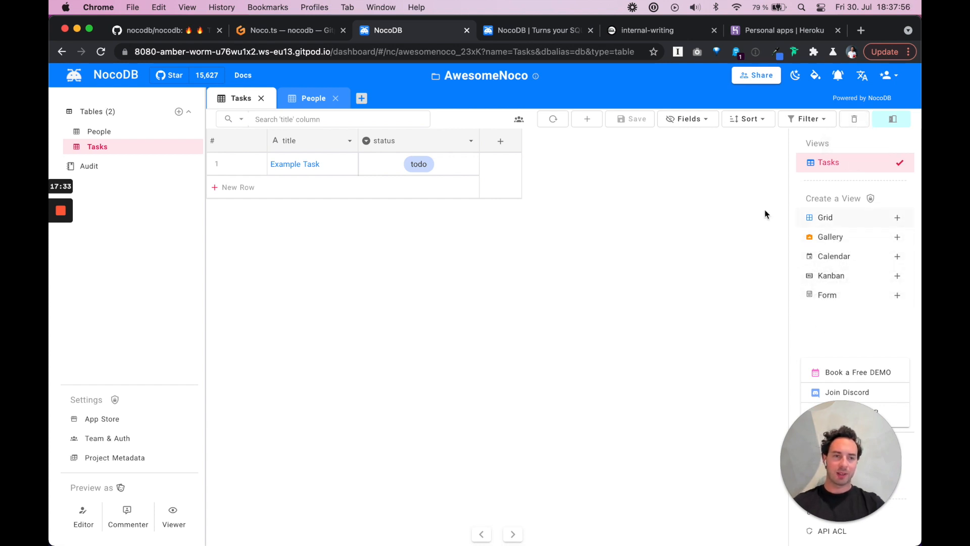
scroll(569, 345, down, 1)
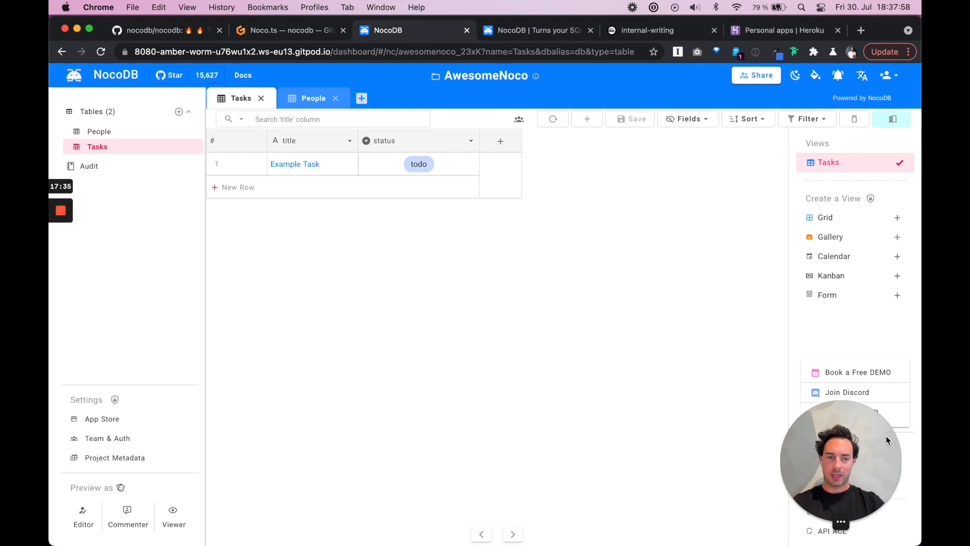
drag(865, 458, 863, 323)
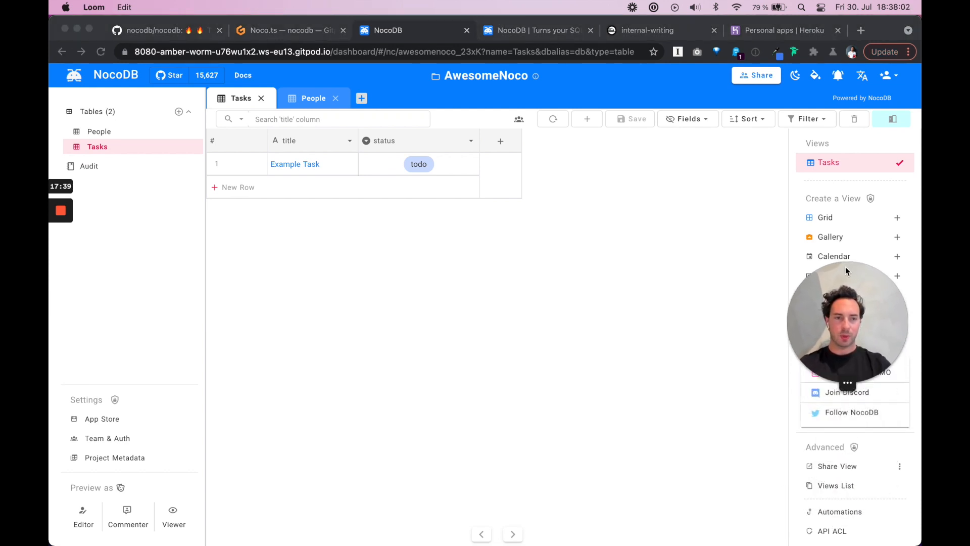
click(779, 530)
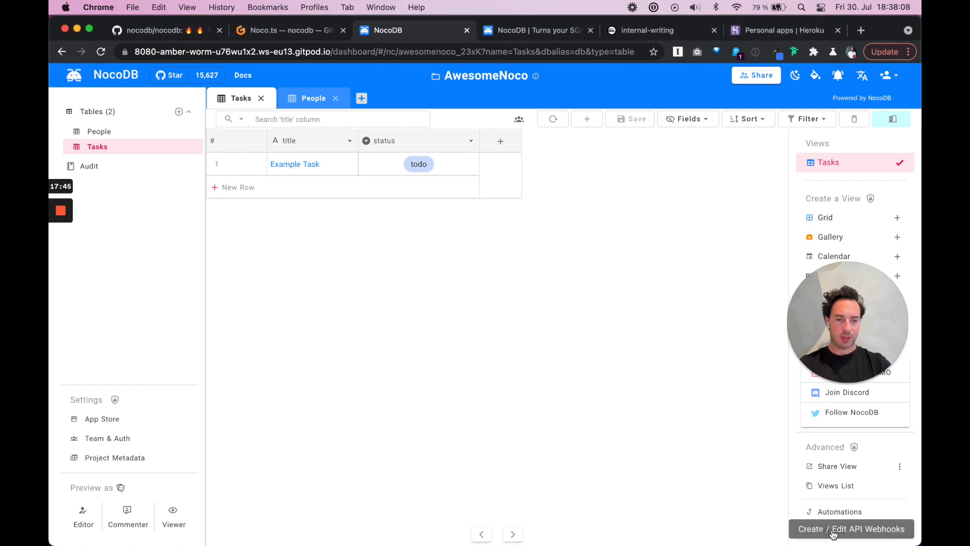
click(833, 532)
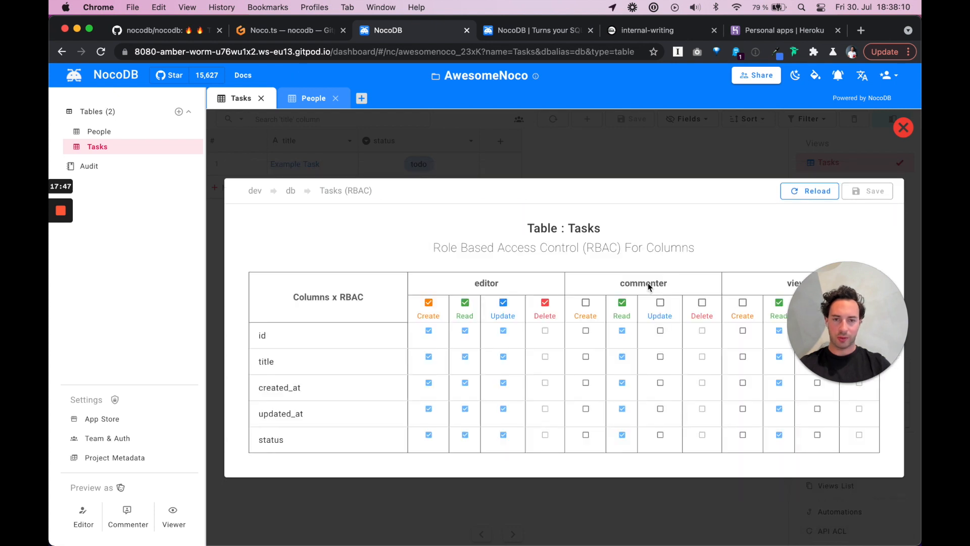
drag(838, 303, 850, 106)
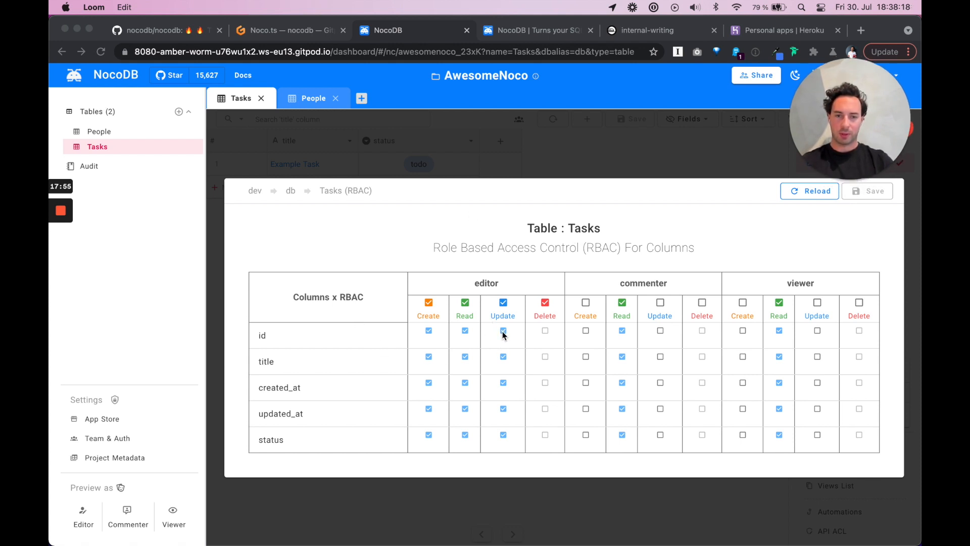
click(680, 248)
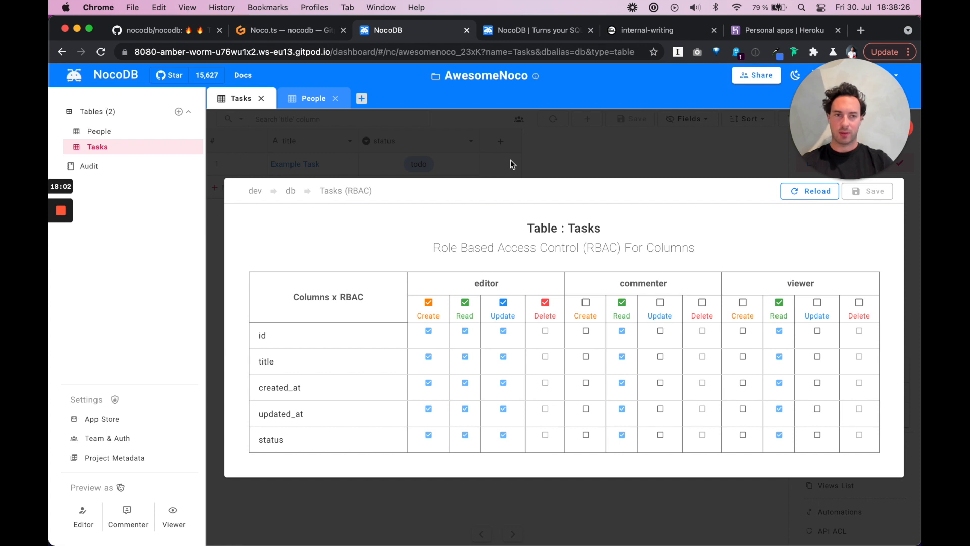
drag(877, 151, 864, 471)
click(907, 127)
click(903, 132)
click(606, 210)
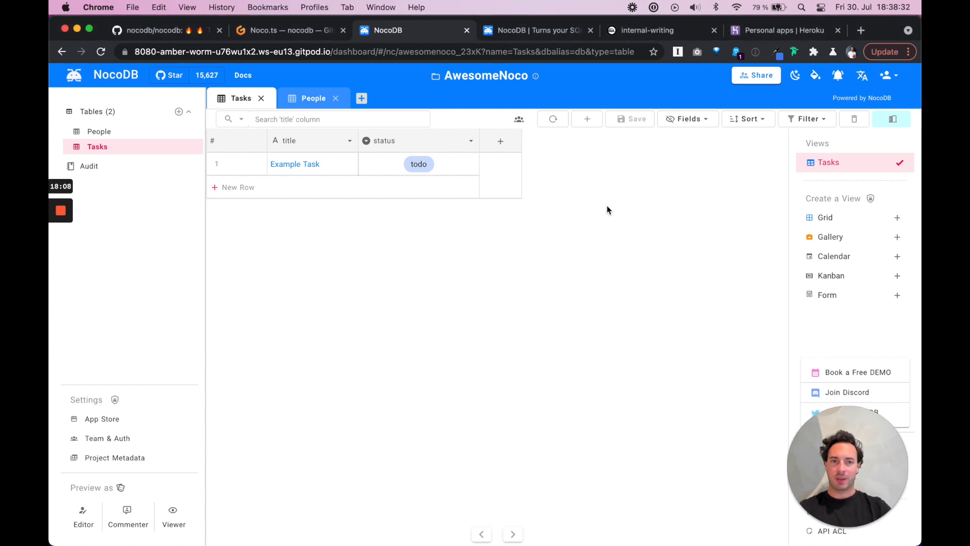
click(307, 32)
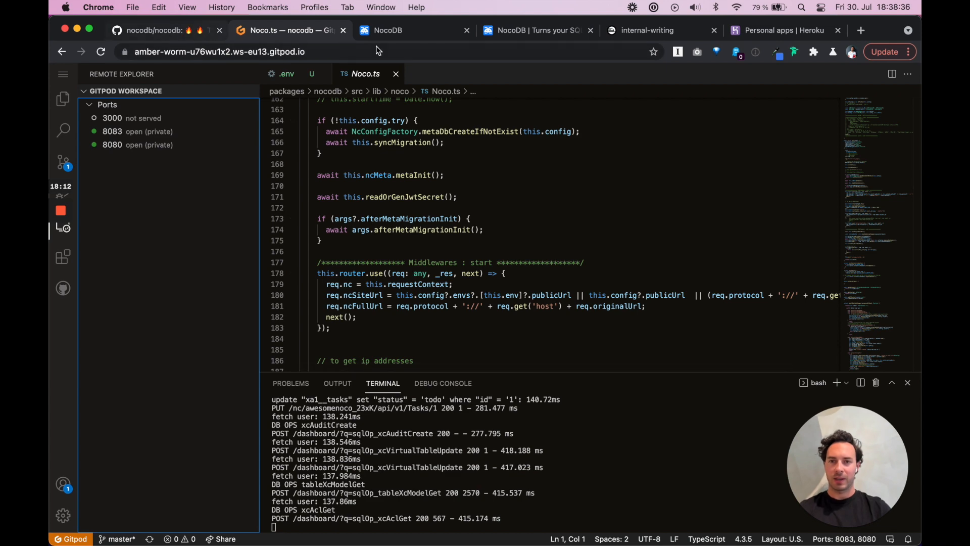
click(408, 29)
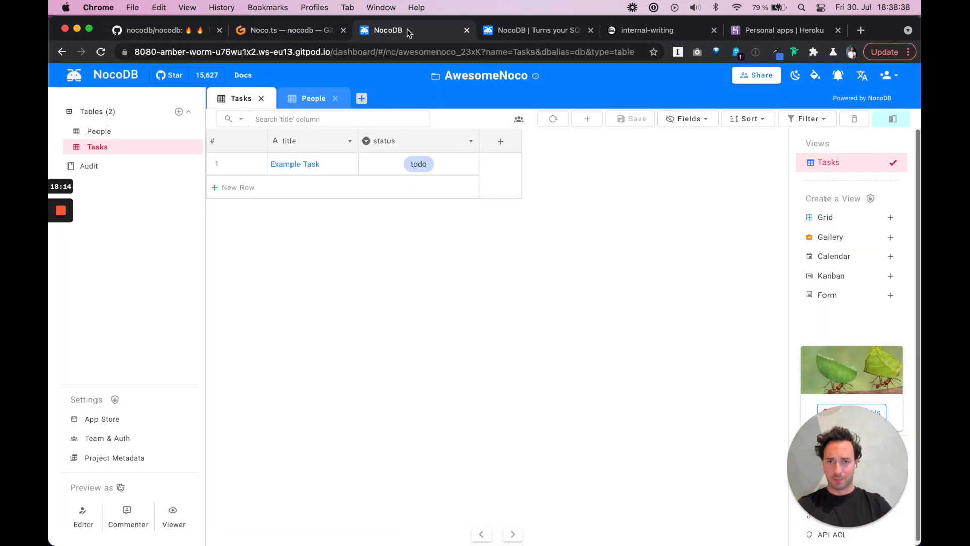
drag(331, 52, 168, 34)
Launch the Deploy to Heroku button from the nocodb README's Quick try section
click(167, 31)
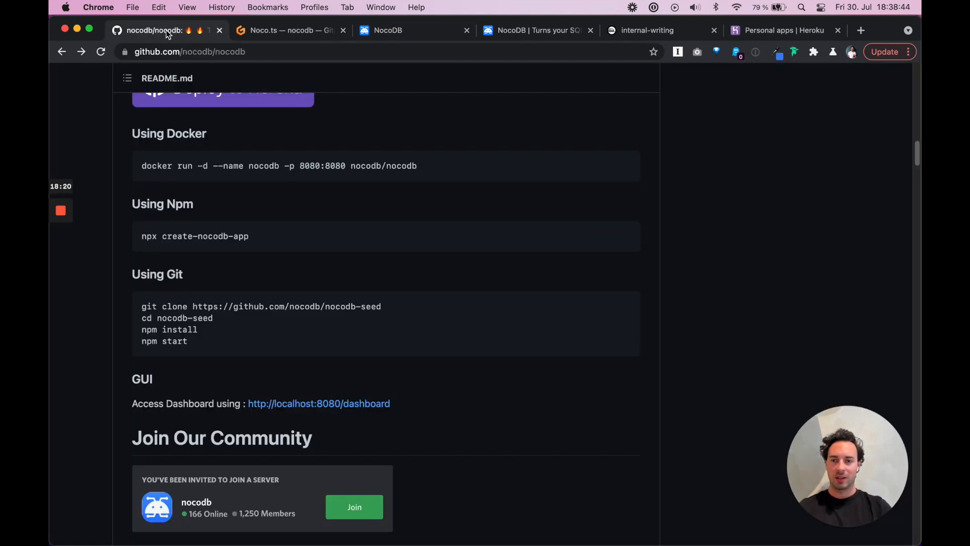
scroll(392, 254, up, 3)
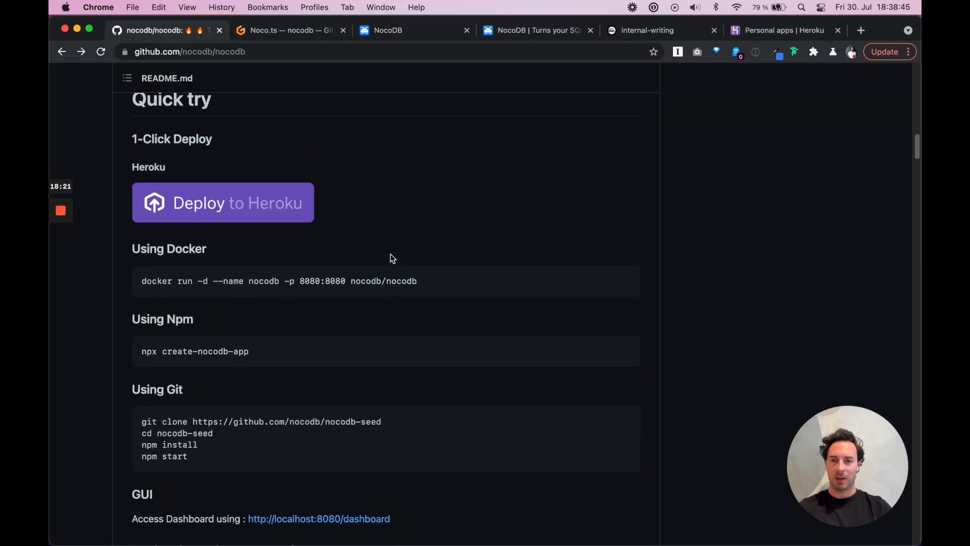
click(237, 210)
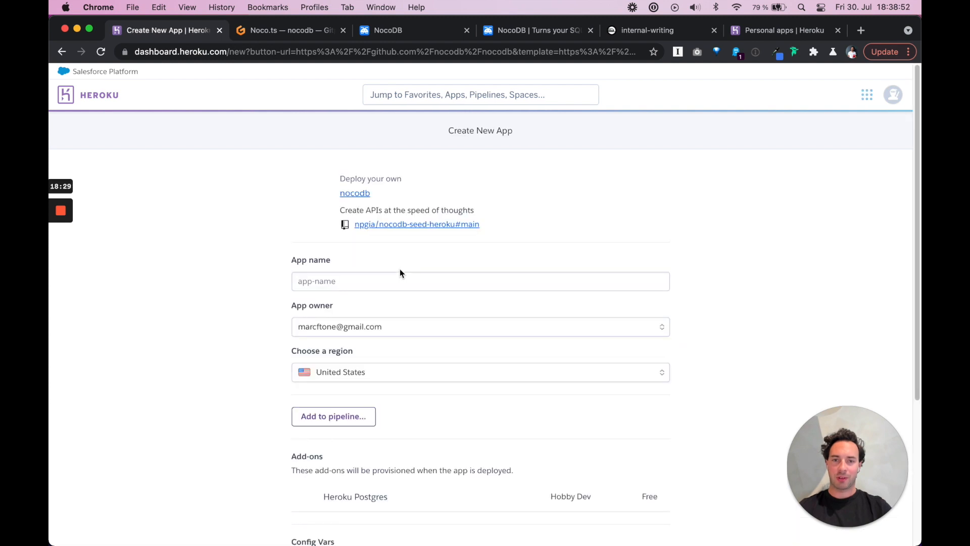
Create the Heroku app 'nocodedb' in the Europe region and deploy it
click(372, 286)
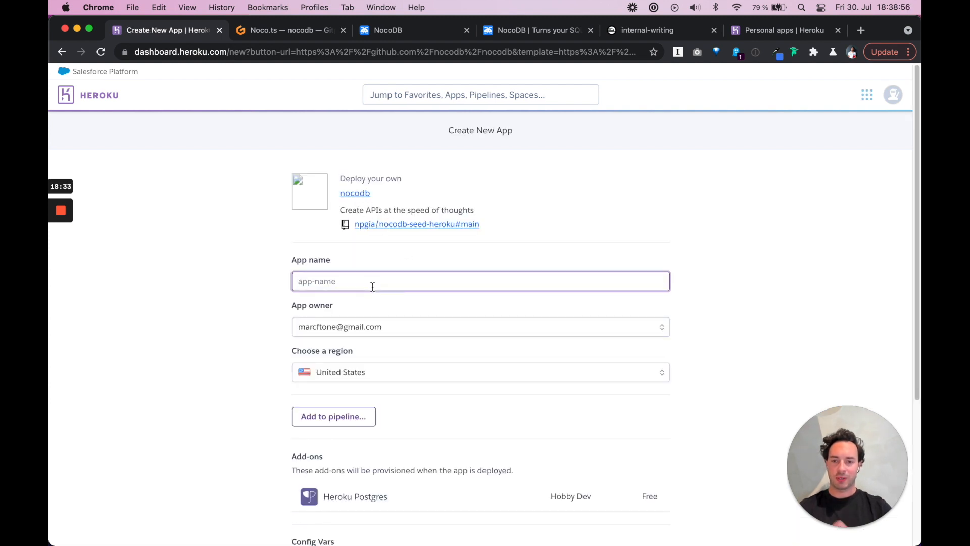
text(nocodedb-mfts0)
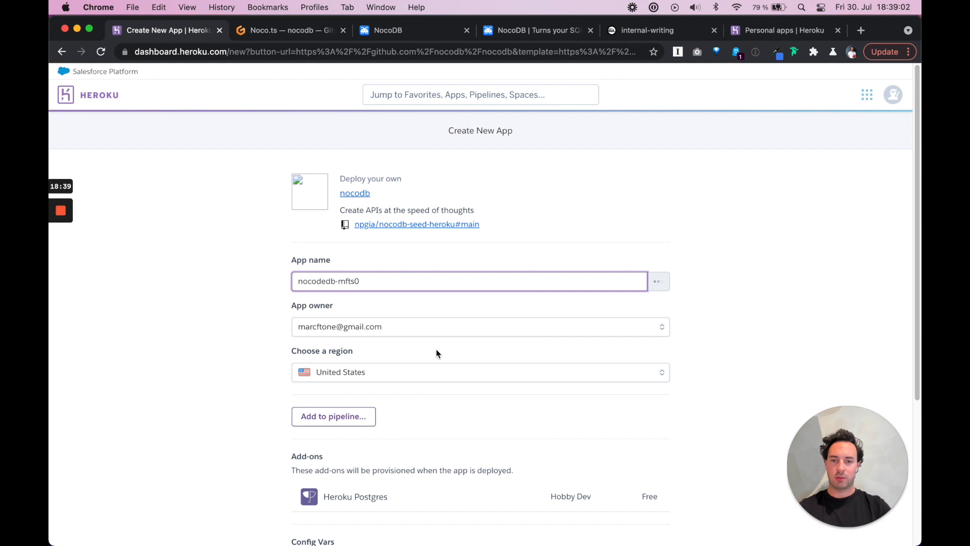
click(396, 390)
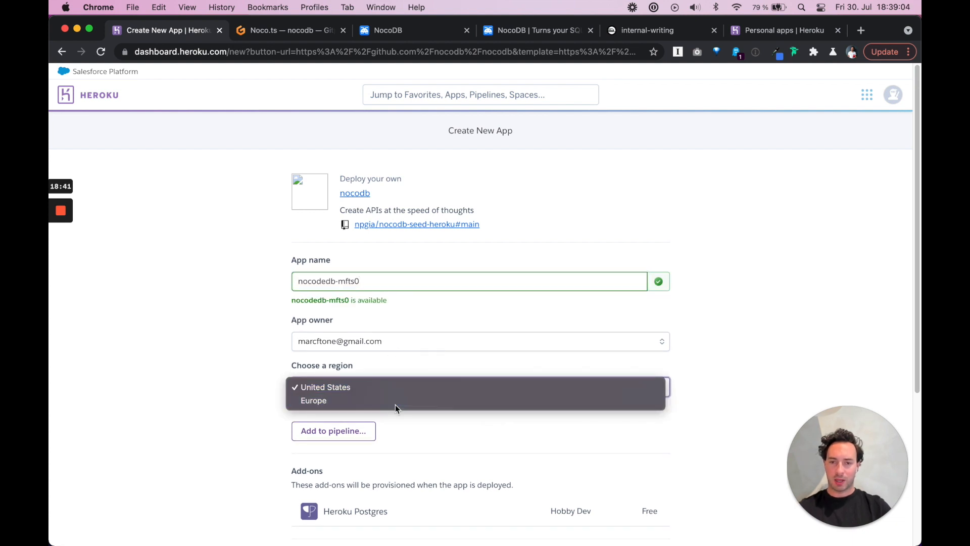
click(395, 404)
scroll(451, 414, down, 5)
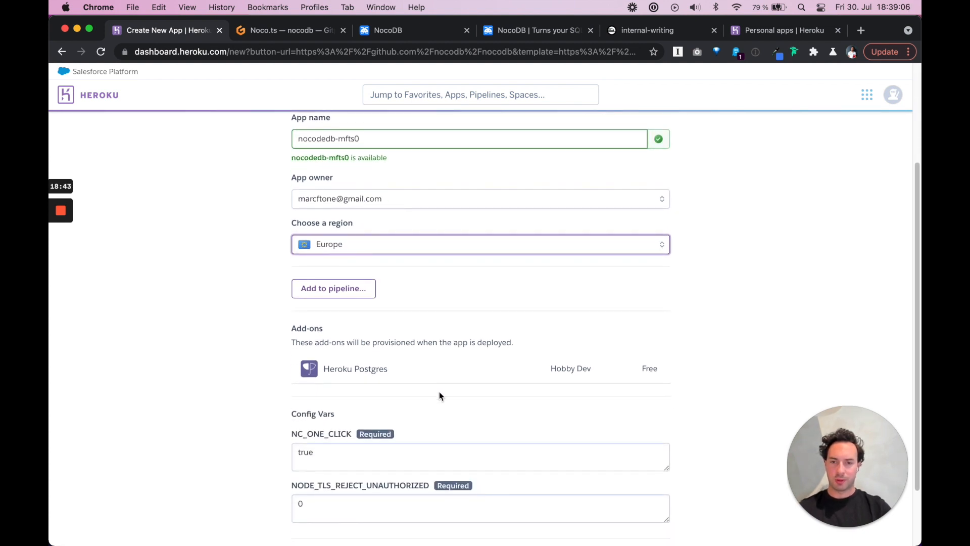
scroll(438, 392, down, 3)
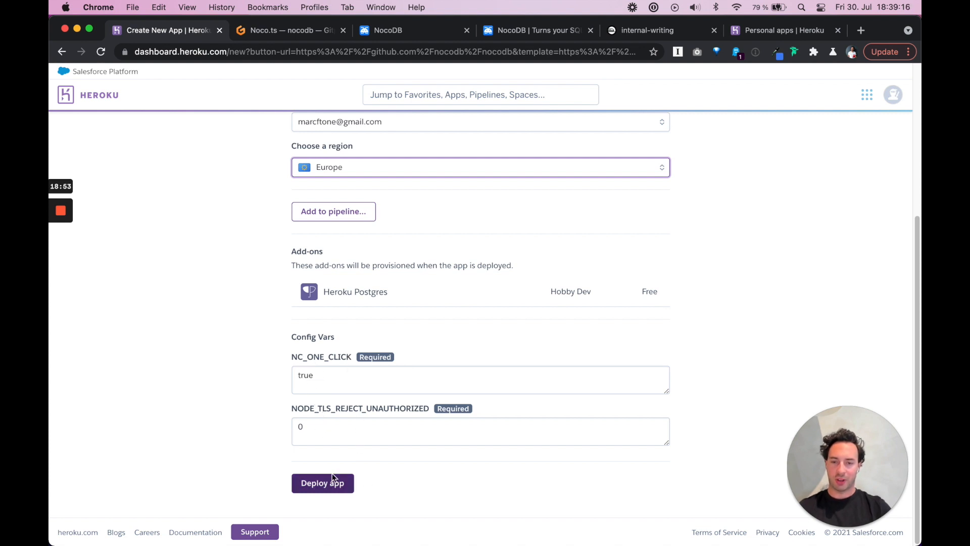
click(322, 485)
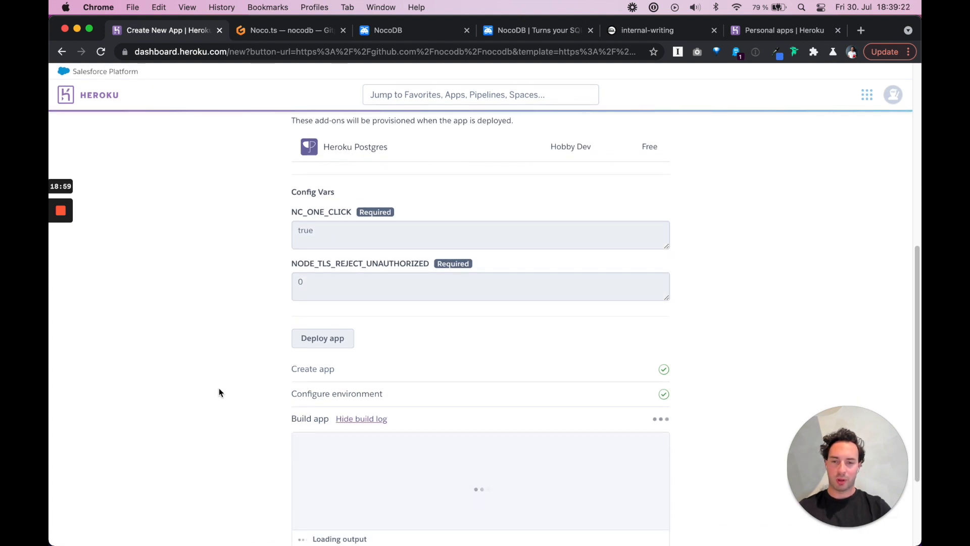
Wait for every deploy step to succeed, then view the deployed NocoDB app
scroll(220, 392, down, 5)
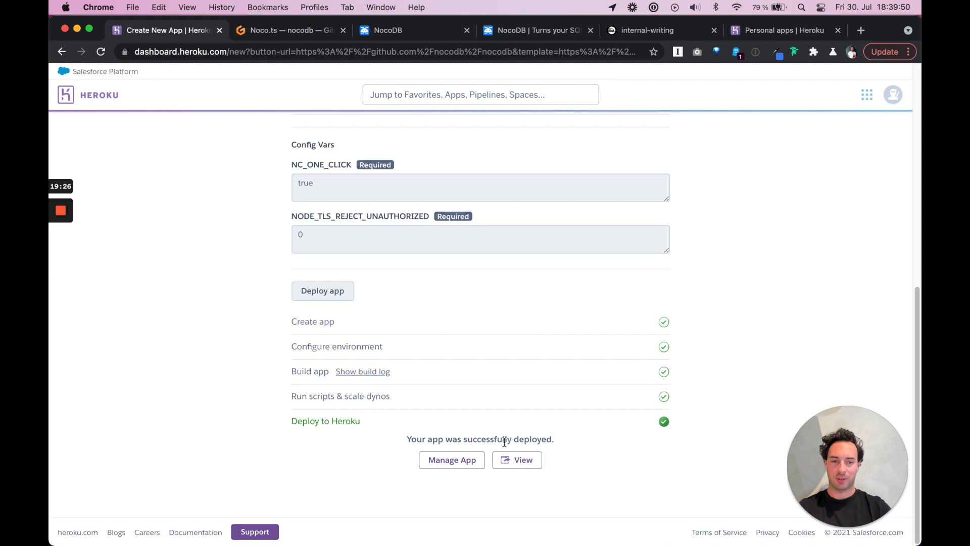
click(520, 466)
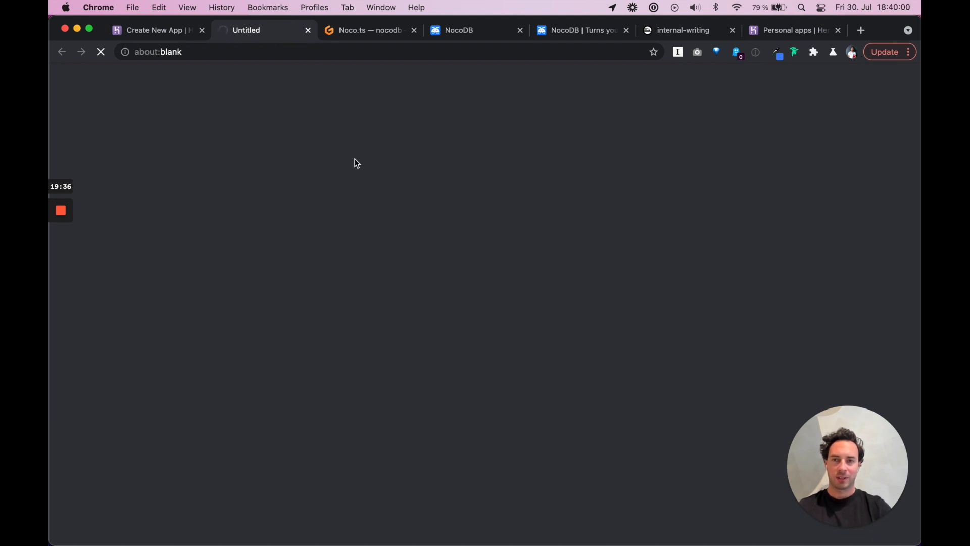
Review the new app's dynos and Heroku Postgres add-on, then switch to the live NocoDB tab
click(153, 31)
super+click(453, 463)
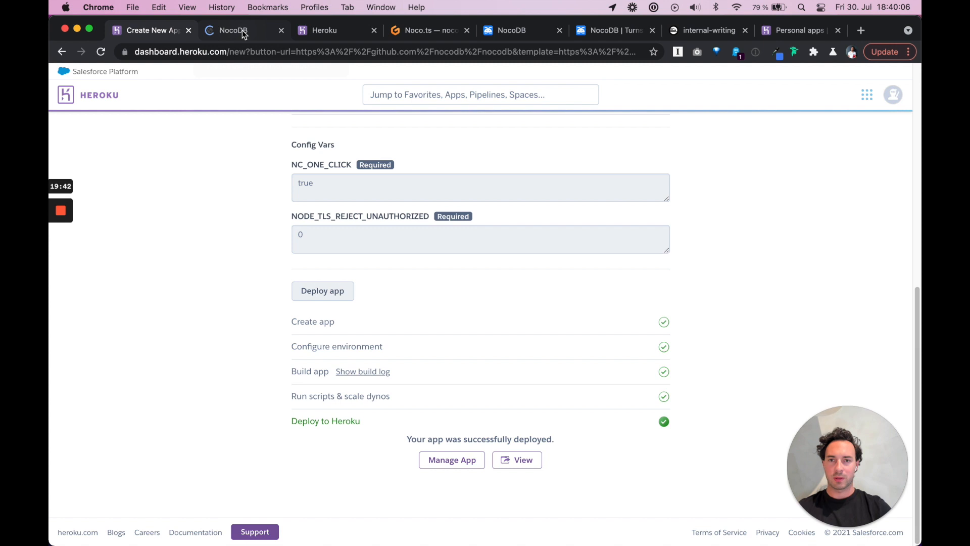
click(343, 35)
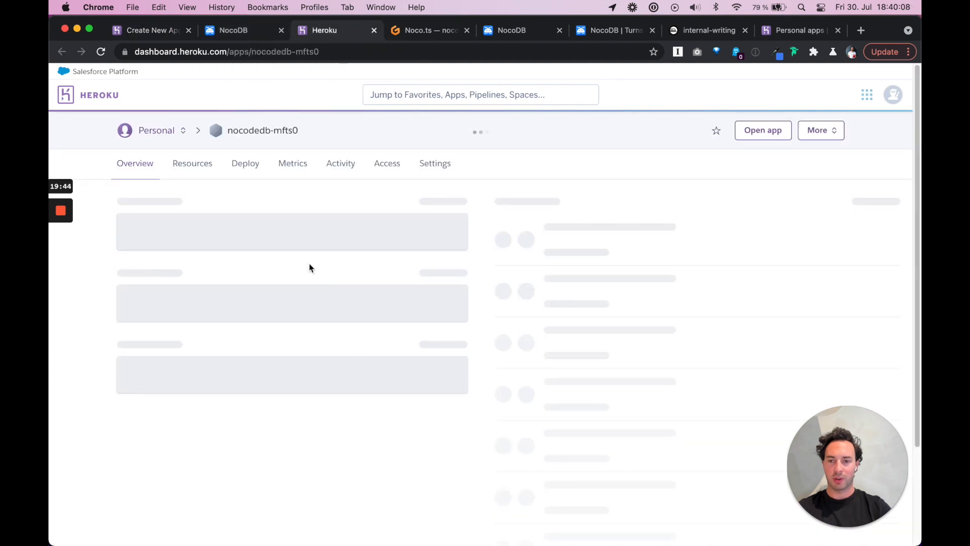
click(195, 164)
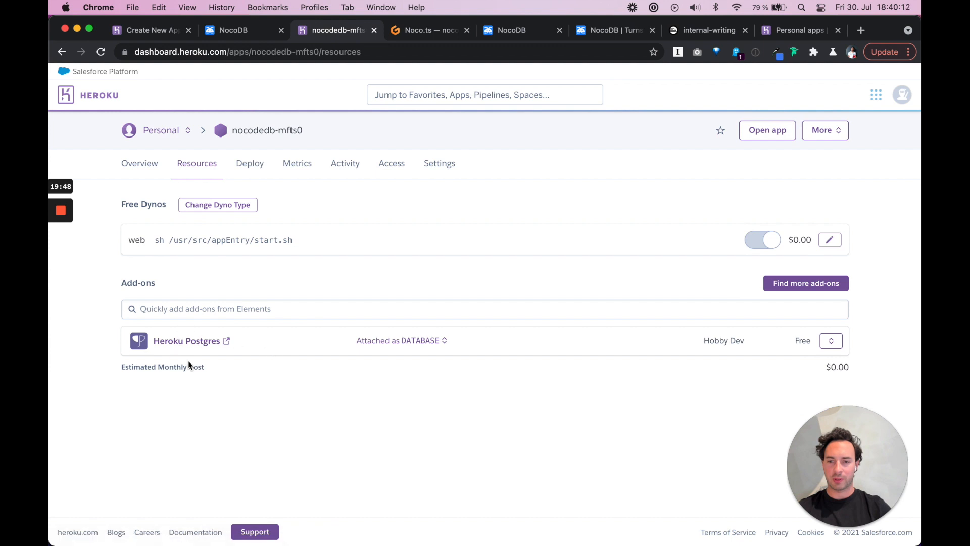
click(238, 31)
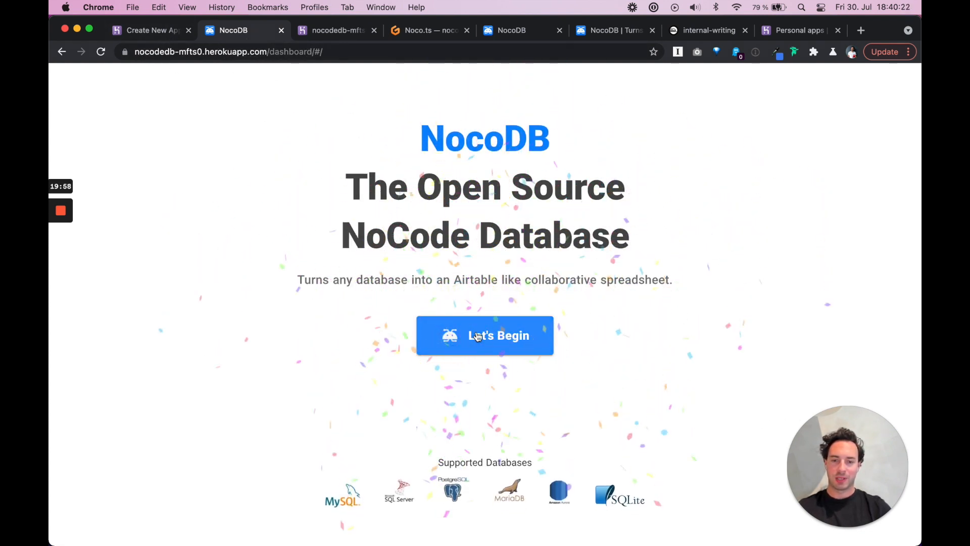
Begin NocoDB setup to reach the Super Admin sign-up form's work email field
click(479, 337)
click(414, 207)
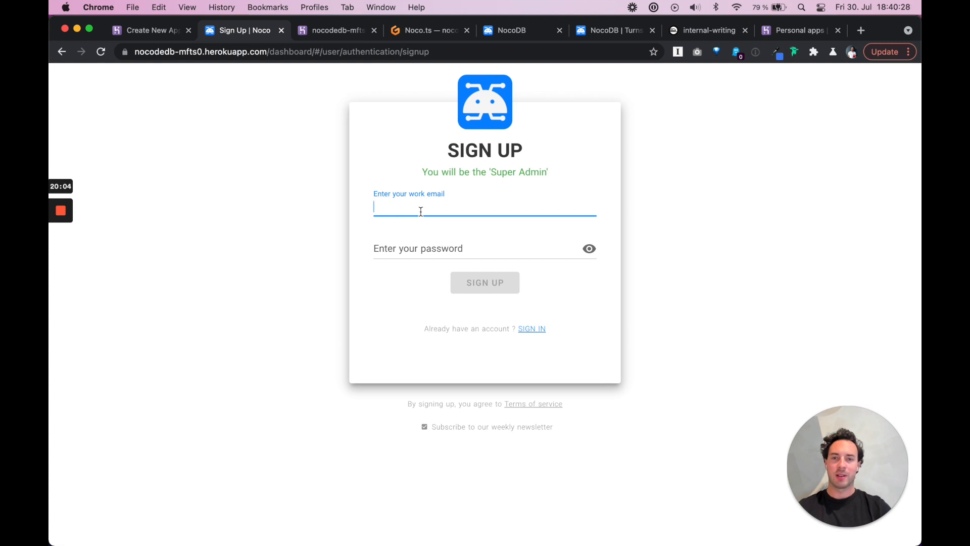
click(151, 30)
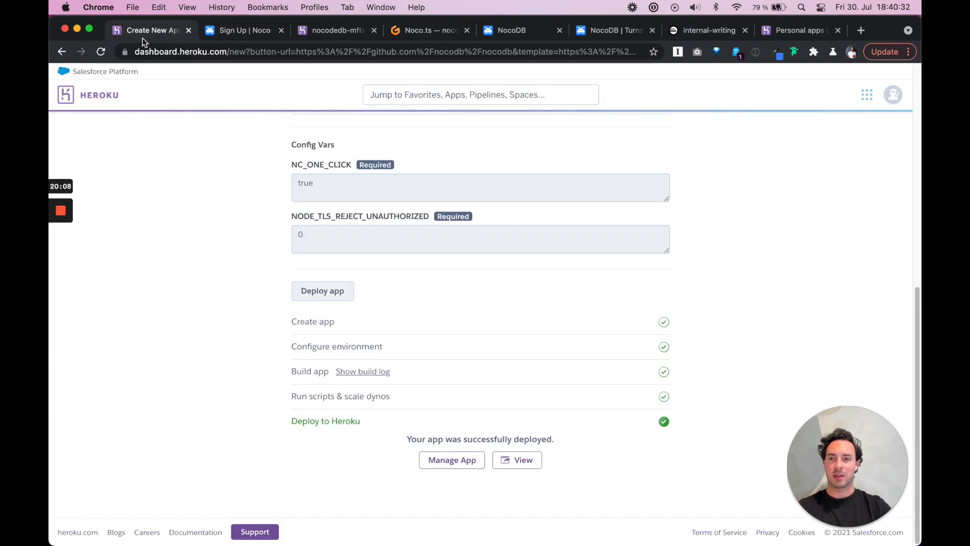
Go back to the nocodb/nocodb repository via the Back history and read CONTRIBUTING.md
right_click(63, 54)
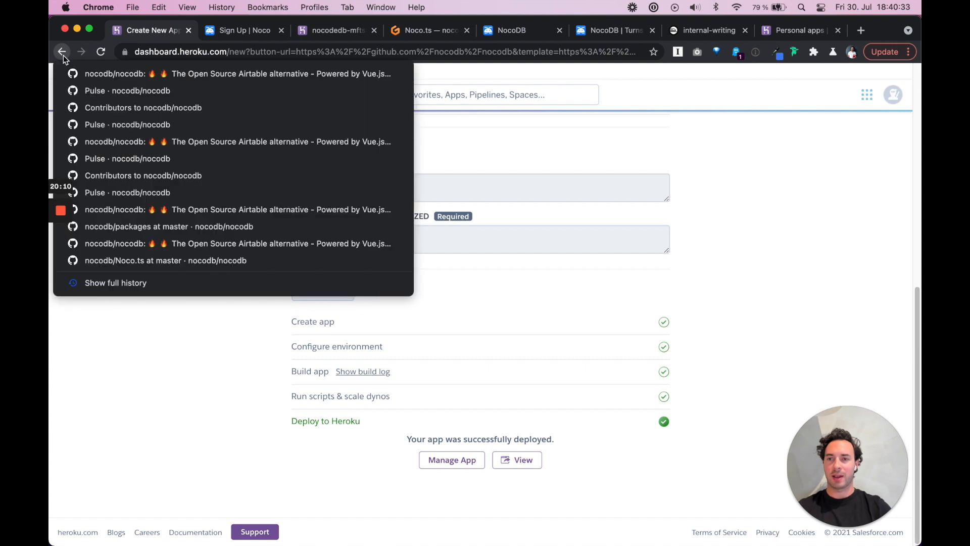
click(99, 76)
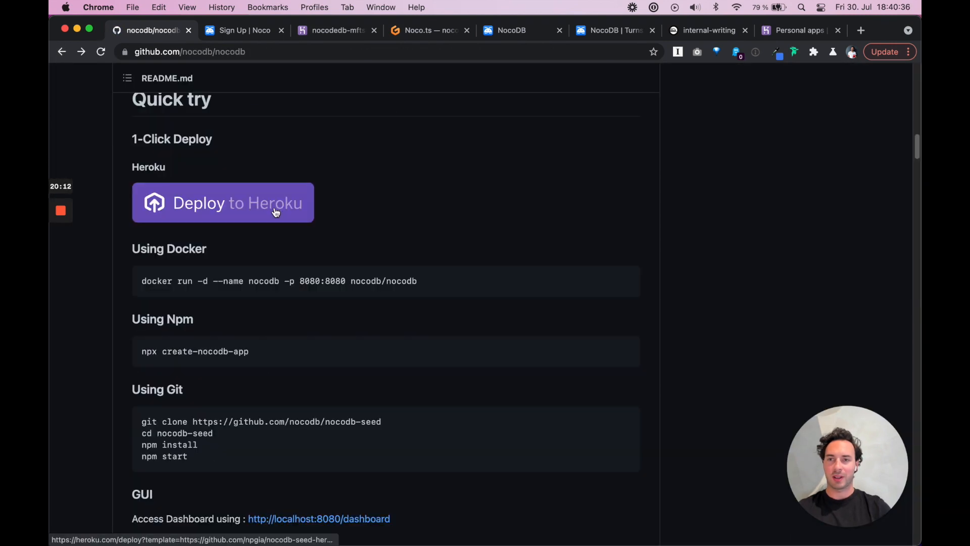
scroll(443, 275, up, 15)
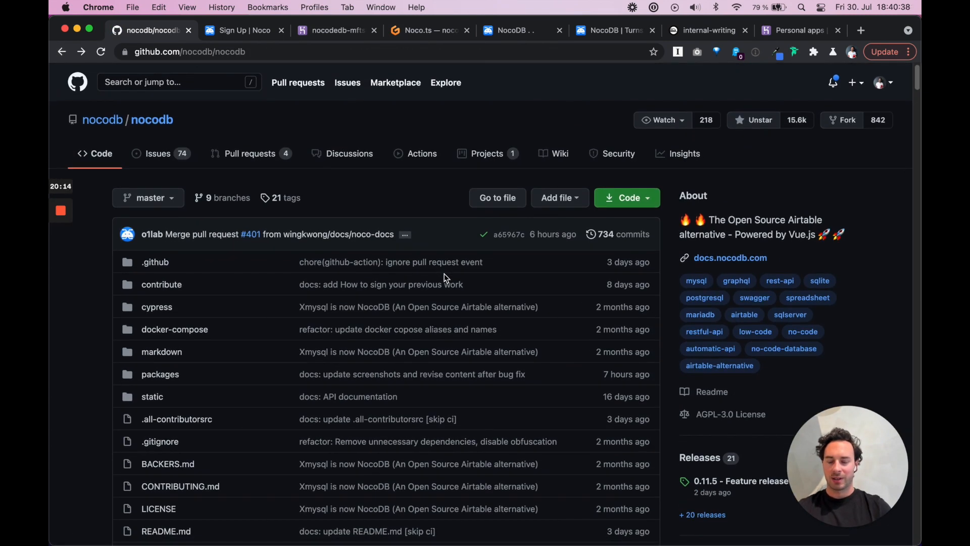
scroll(444, 277, down, 3)
scroll(445, 277, down, 4)
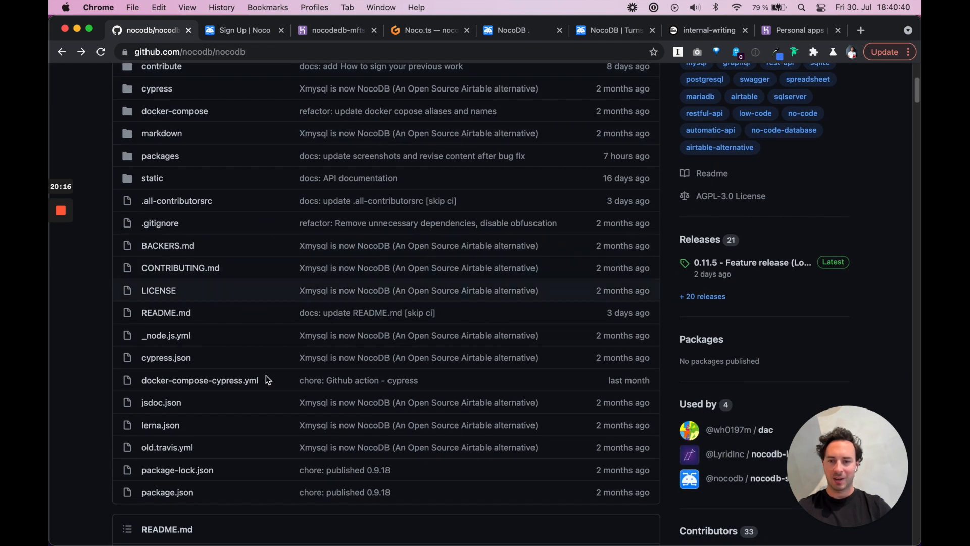
click(213, 273)
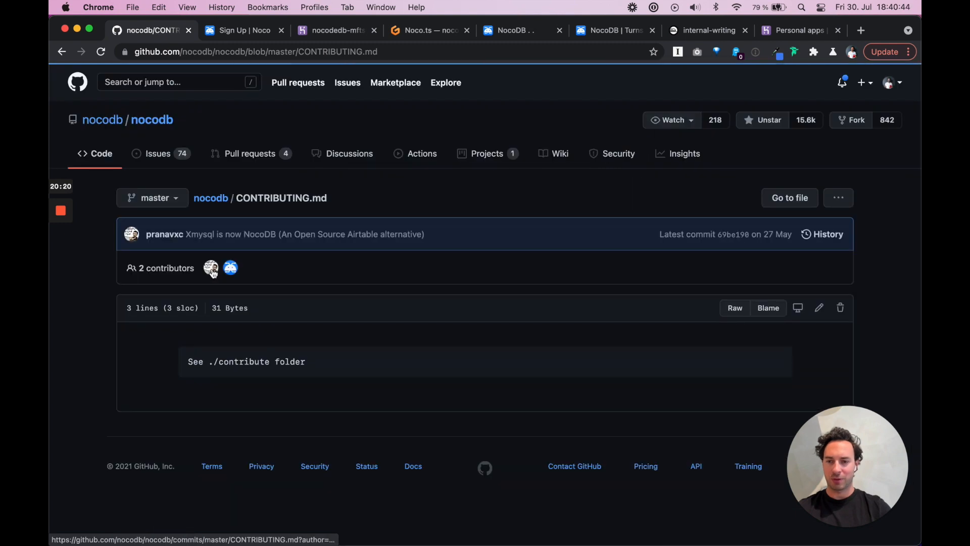
scroll(302, 379, left, 3)
scroll(185, 220, up, 5)
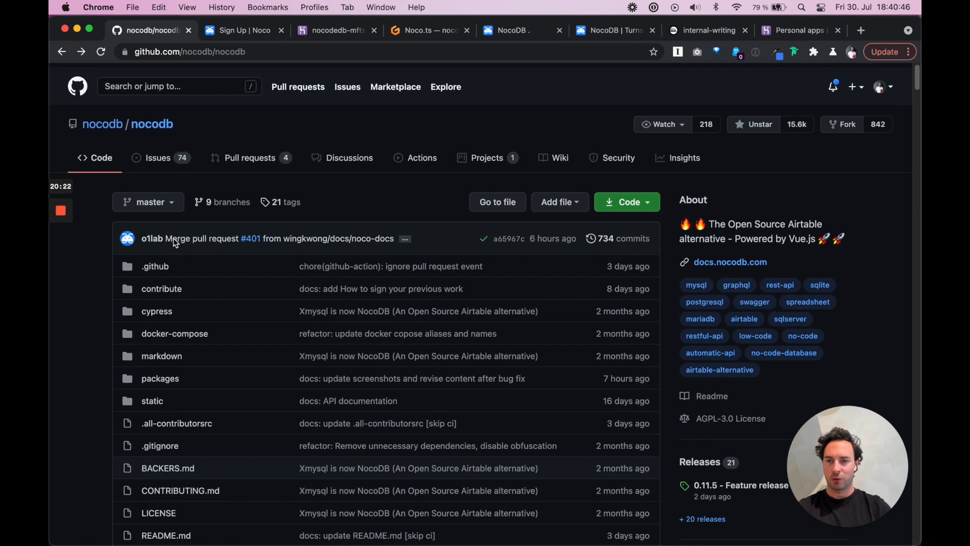
Browse the contribute folder's HowToApplyLicense.md and developer-certificate-of-origin files
click(154, 286)
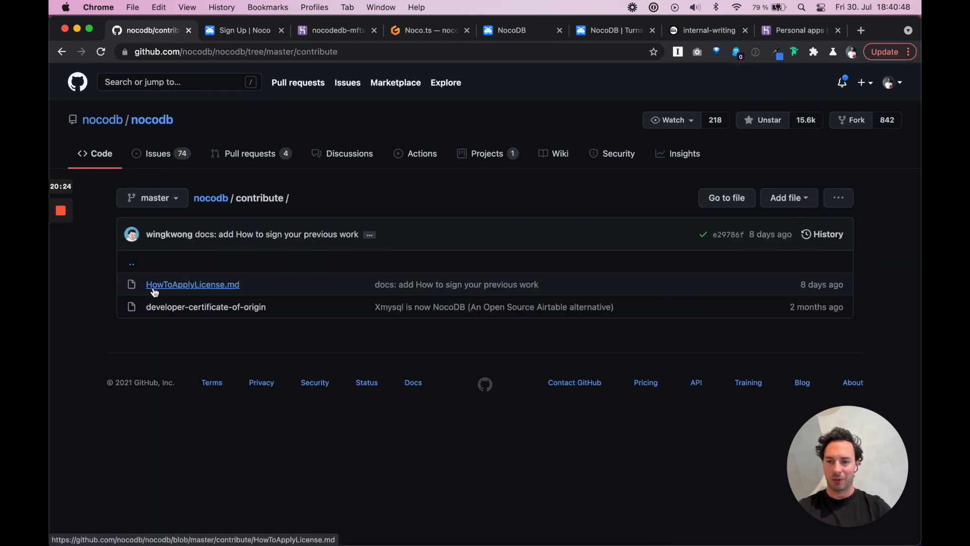
scroll(187, 311, left, 3)
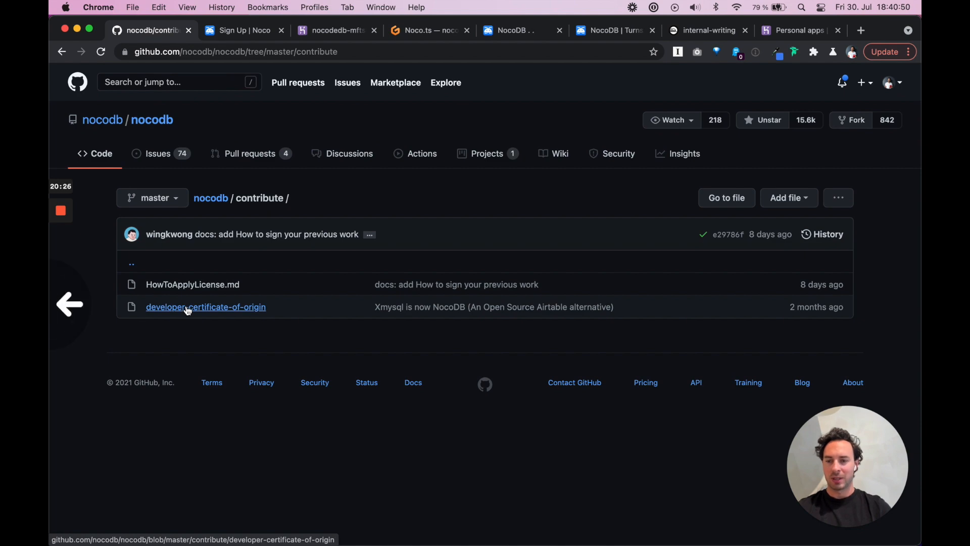
scroll(311, 379, down, 3)
scroll(312, 383, down, 8)
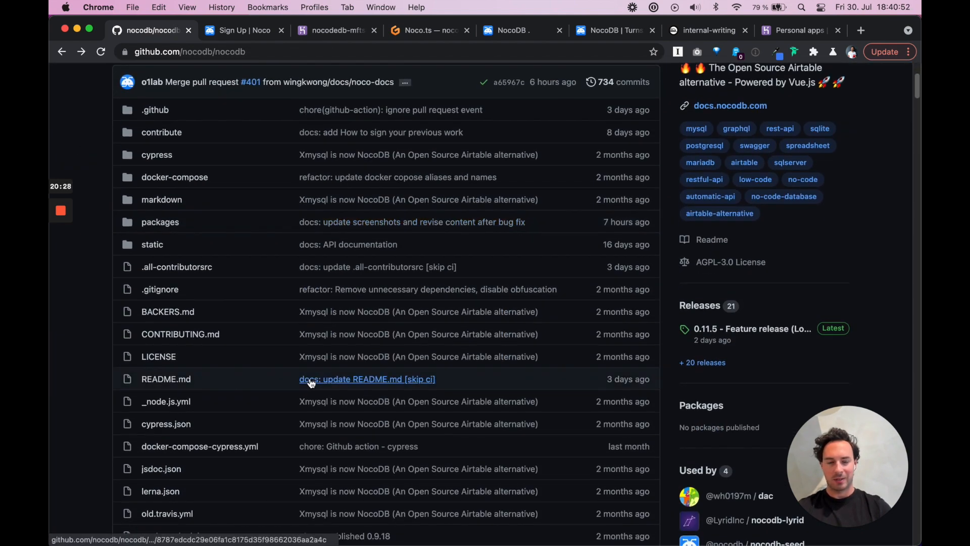
scroll(311, 379, down, 10)
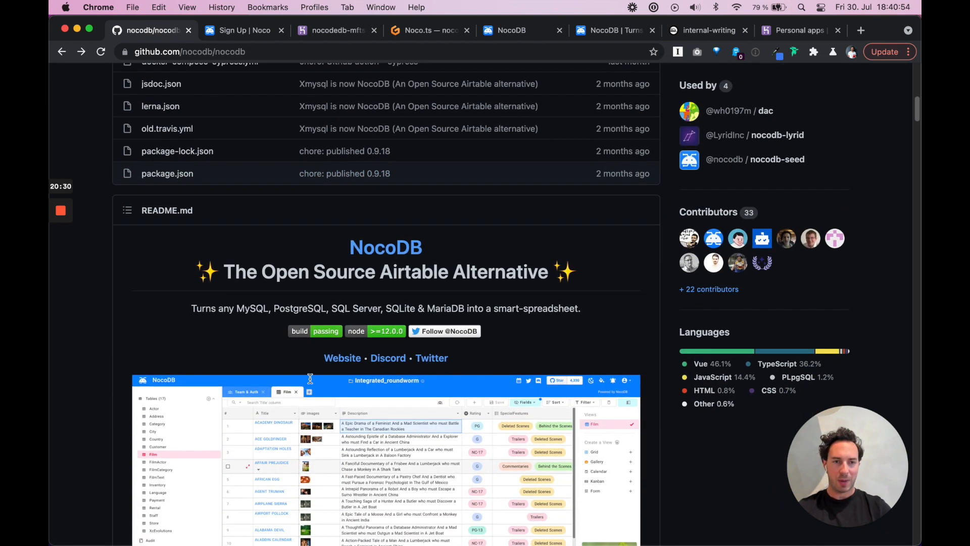
scroll(312, 383, up, 12)
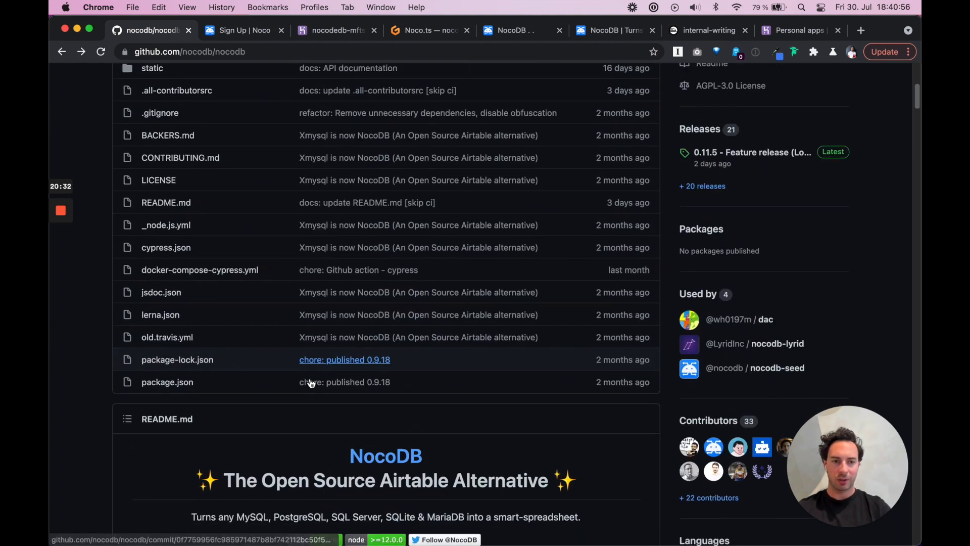
scroll(312, 383, up, 7)
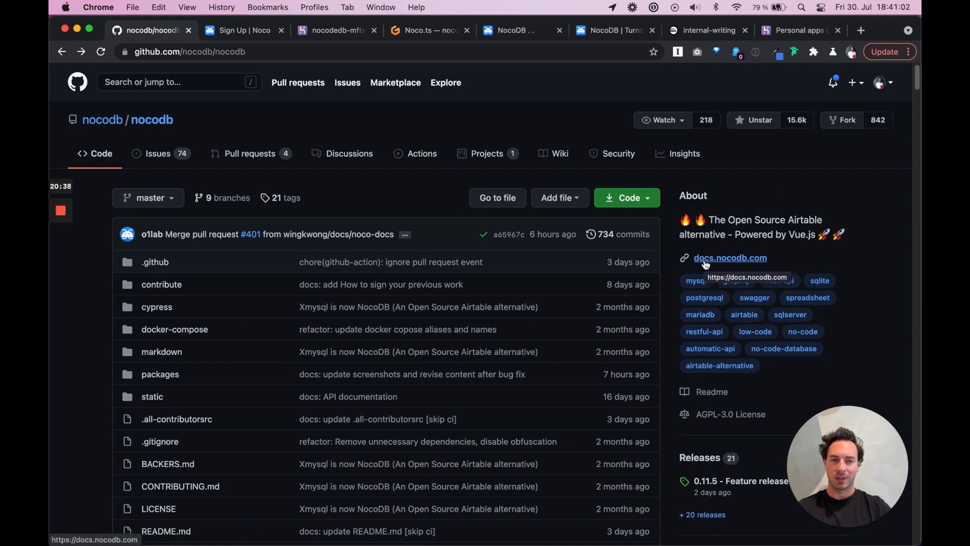
Open docs.nocodb.com from the repo's About panel and skim the Introduction's Welcome and Features sections
click(708, 259)
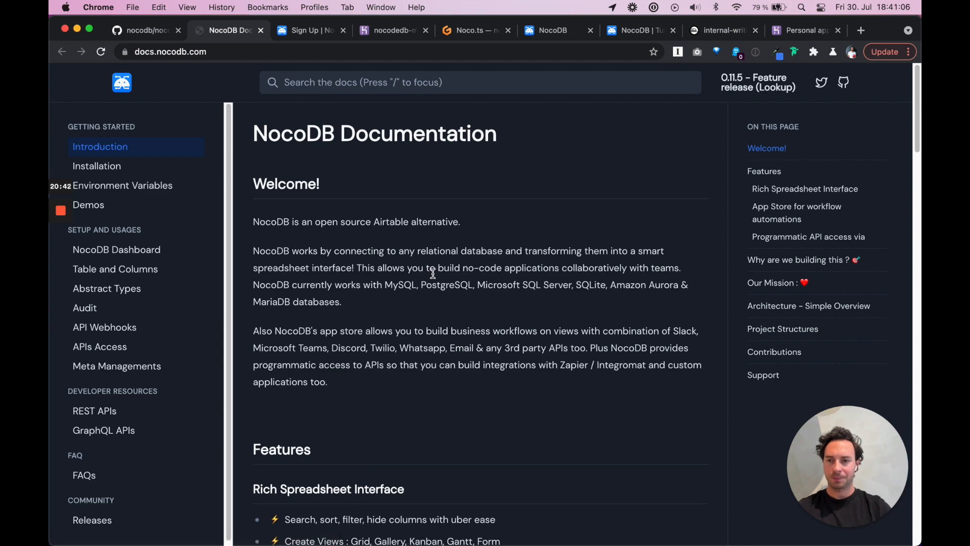
scroll(418, 345, down, 5)
scroll(152, 360, up, 5)
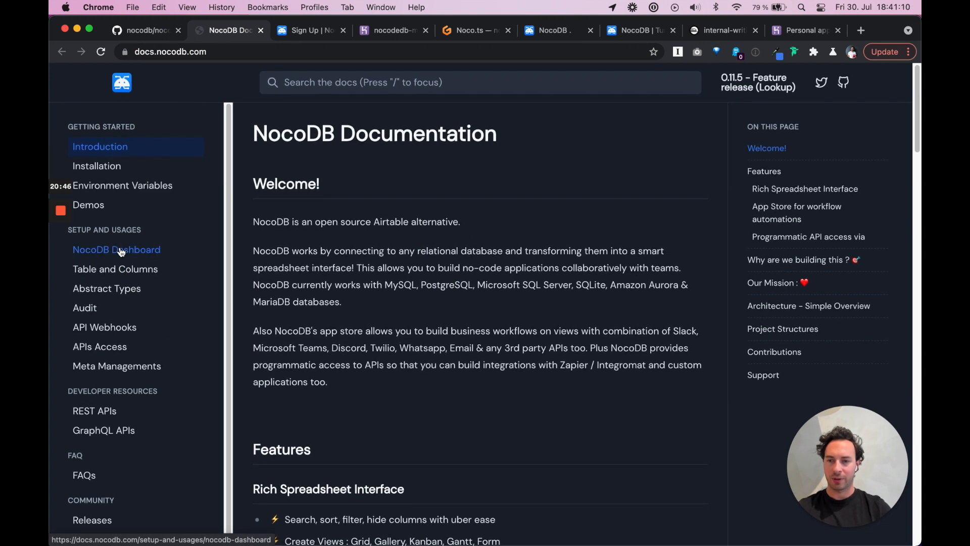
scroll(389, 298, down, 12)
scroll(389, 298, up, 12)
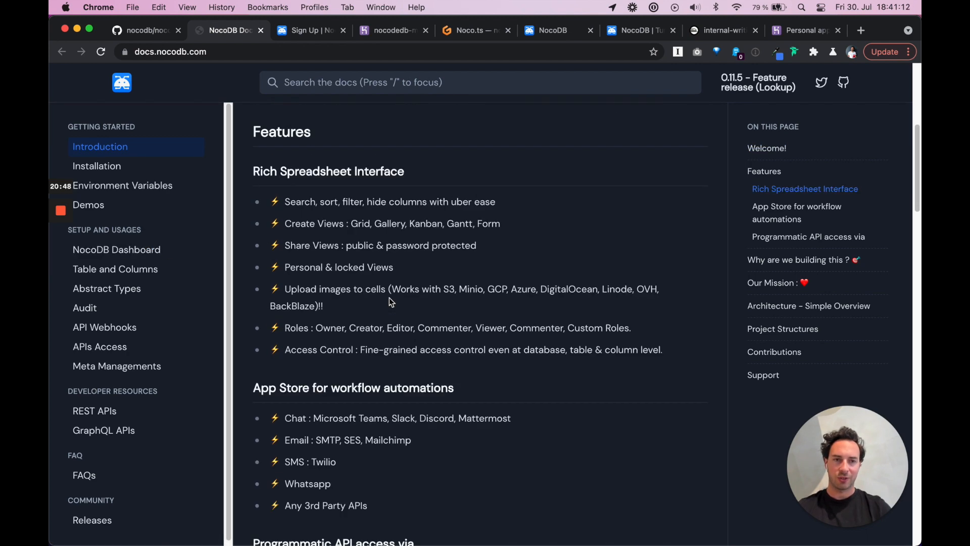
Switch back to the nocodb/nocodb repository tab, skim its README and contributors, and return to the top
click(128, 33)
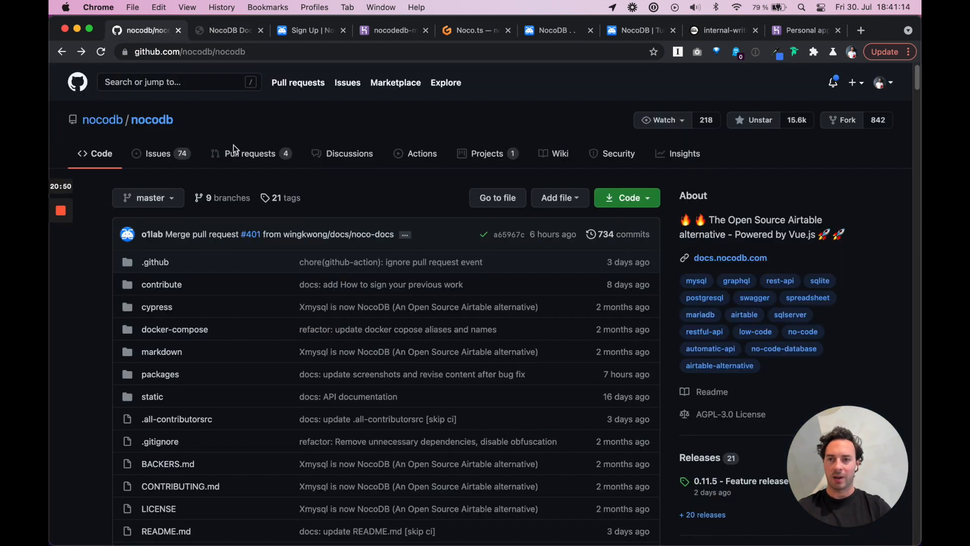
scroll(731, 421, down, 2)
scroll(731, 420, down, 7)
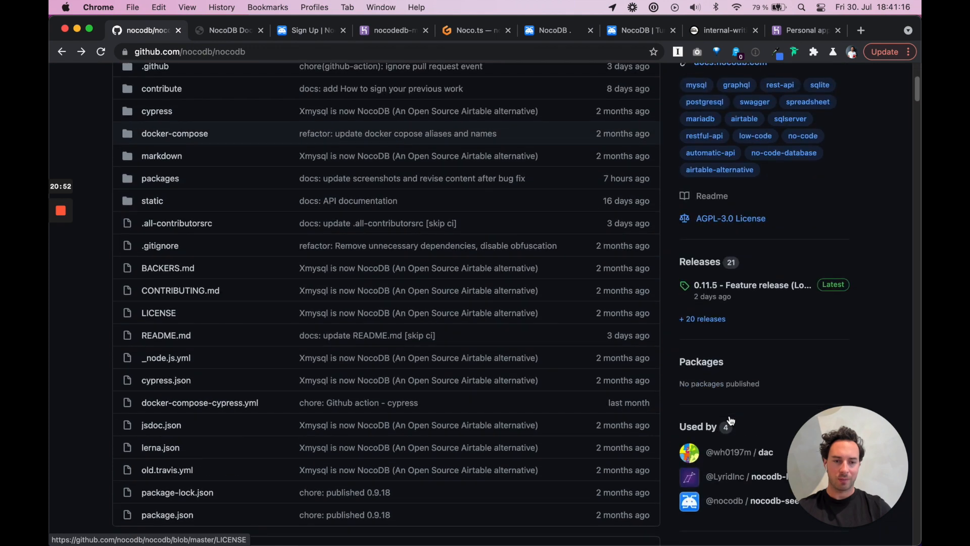
mouse_move(691, 342)
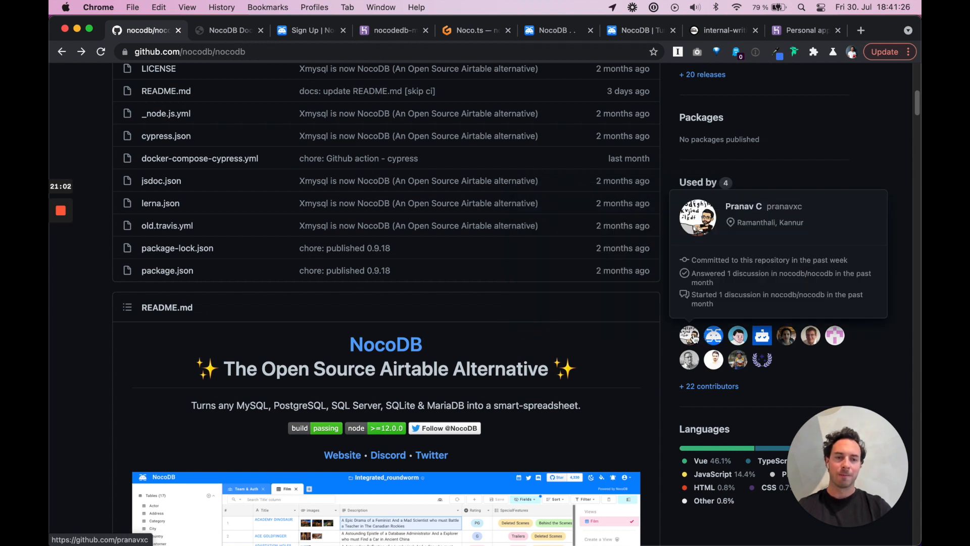
scroll(668, 337, down, 1)
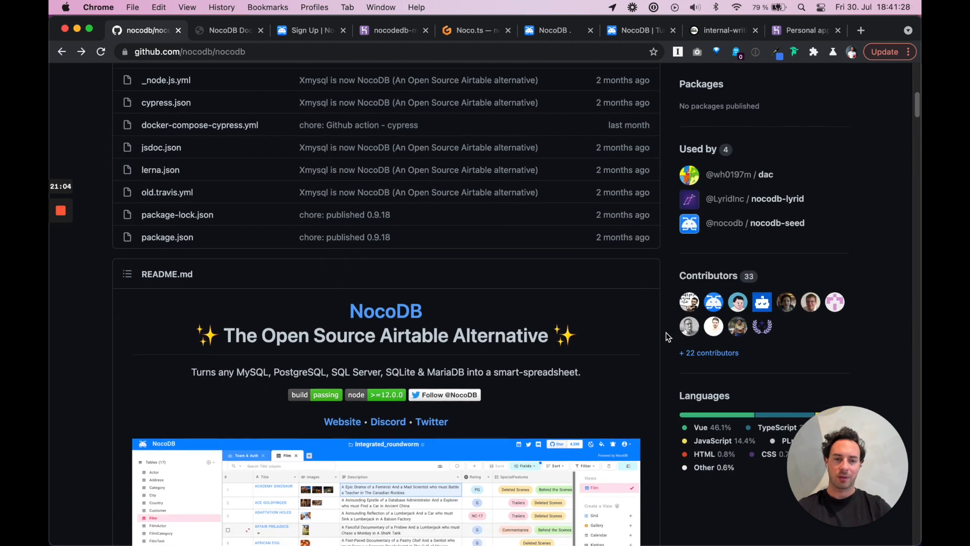
scroll(668, 338, up, 10)
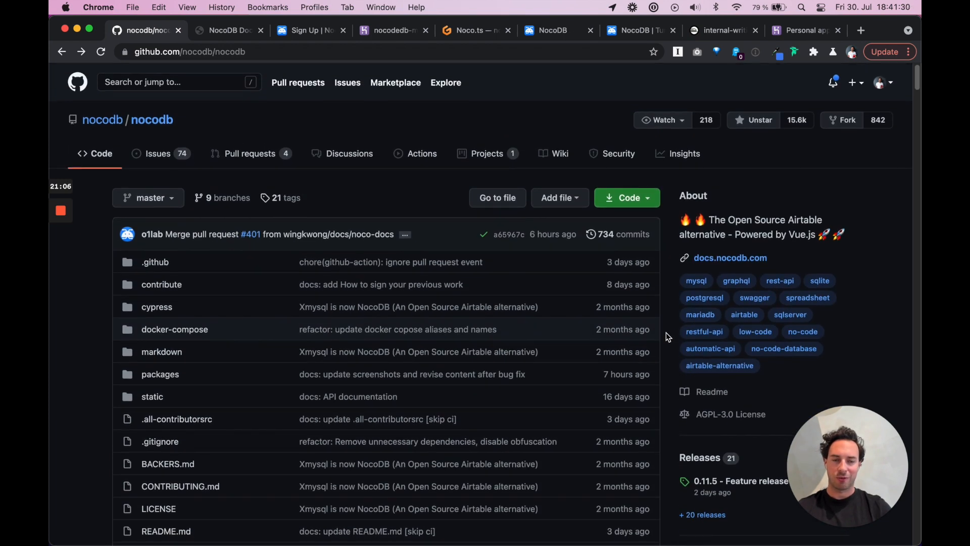